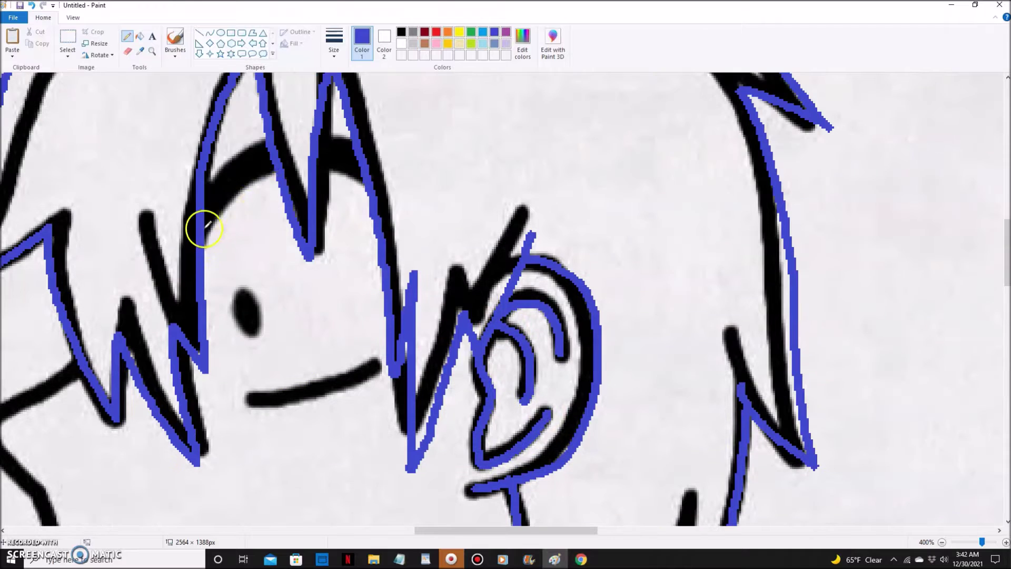
Trace the brow, nose and front face profile of the black sketch with a blue pencil line
mouse_move(207, 195)
left_mouse_down()
mouse_move(266, 148)
mouse_move(253, 192)
left_mouse_up()
scroll(271, 380, "down", 3)
scroll(254, 285, "down", 6)
mouse_move(110, 269)
left_mouse_down()
mouse_move(192, 255)
mouse_move(158, 350)
mouse_move(100, 271)
left_mouse_up()
scroll(295, 217, "up", 1)
right_click(317, 302)
scroll(365, 282, "down", 4)
scroll(365, 282, "up", 4)
left_click_drag(474, 531, 397, 530)
mouse_move(509, 143)
left_mouse_down()
mouse_move(417, 197)
mouse_move(489, 380)
left_mouse_up()
scroll(490, 376, "down", 5)
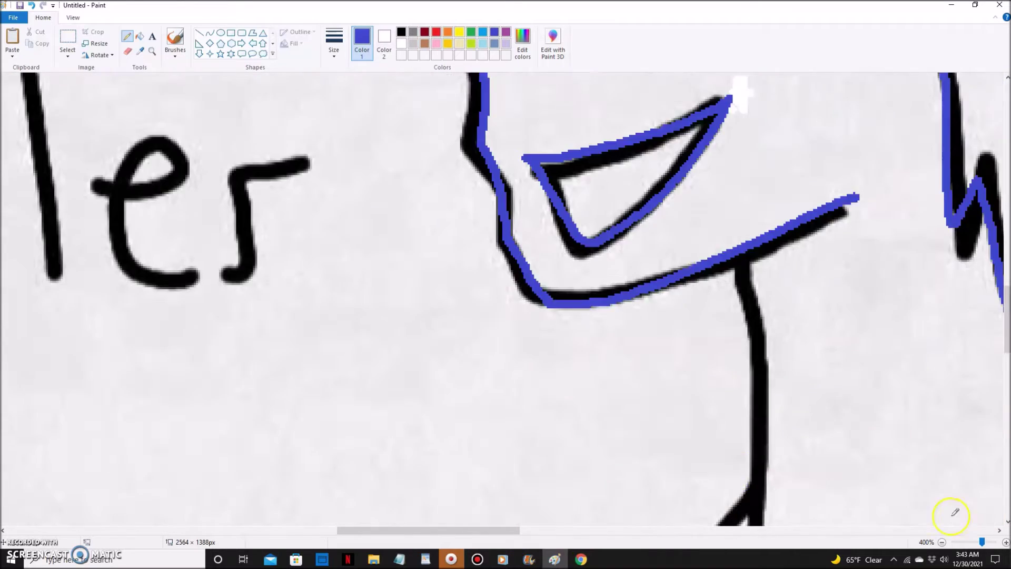
Trace both sides of the neck, the collar and both shoulders of the sketch in blue
scroll(757, 289, "down", 1)
mouse_move(555, 95)
left_mouse_down()
mouse_move(552, 376)
mouse_move(538, 453)
left_mouse_up()
left_click_drag(767, 173, 795, 333)
mouse_move(891, 325)
left_mouse_down()
mouse_move(795, 334)
mouse_move(504, 488)
left_mouse_up()
left_click_drag(567, 279, 514, 481)
left_click_drag(553, 531, 636, 530)
mouse_move(438, 240)
left_mouse_down()
mouse_move(481, 264)
mouse_move(674, 496)
left_mouse_up()
Cover the sketch with a large filled white rectangle to fade the original black lines
scroll(638, 309, "down", 1)
scroll(639, 309, "up", 8)
double_click(942, 542)
left_click(231, 33)
left_click(295, 43)
left_click(303, 68)
left_click_drag(147, 84, 625, 567)
left_click(140, 36)
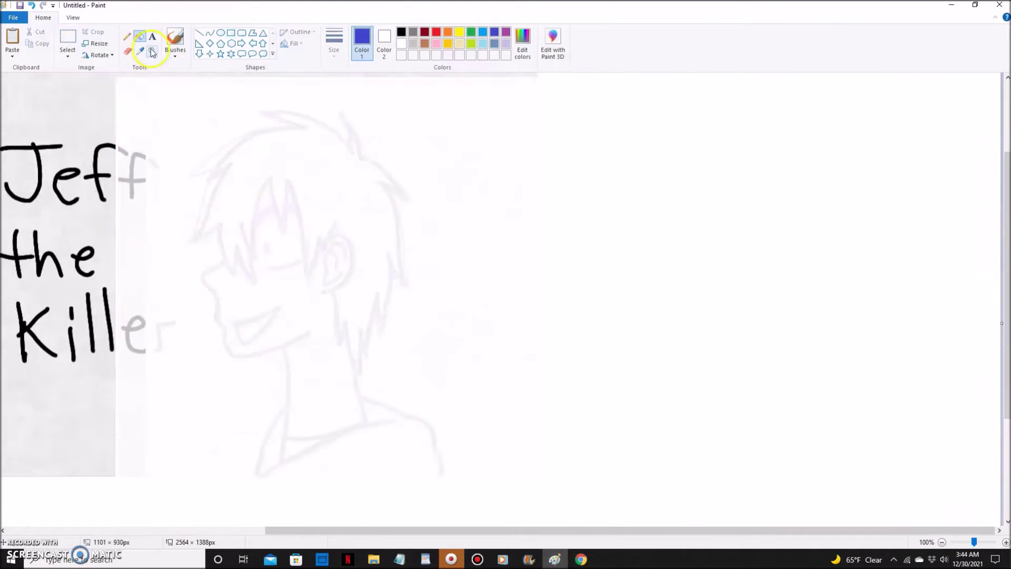
Select and delete the faded leftovers of the original sketch around the blue outline
scroll(474, 225, "up", 2)
scroll(568, 404, "down", 3)
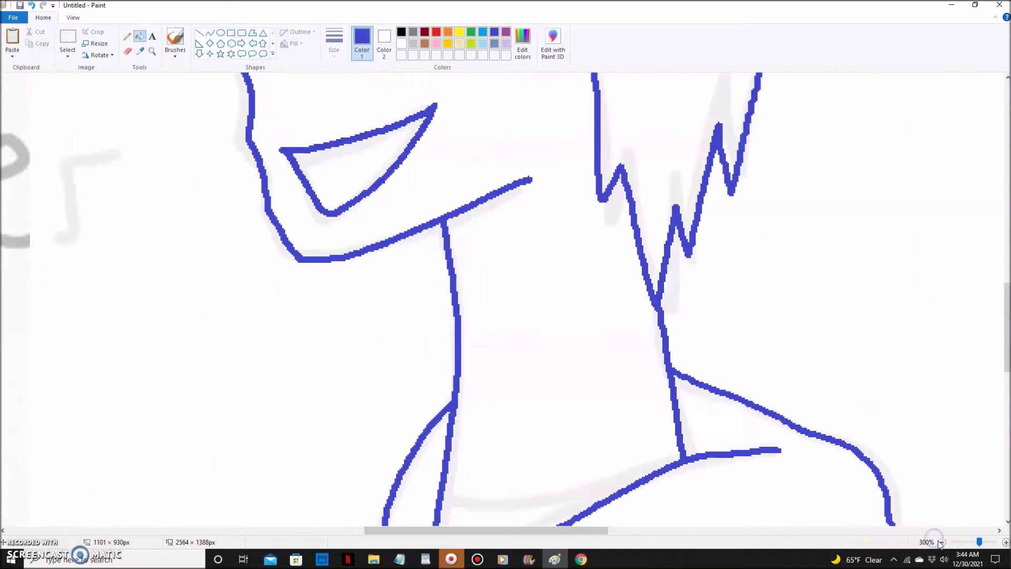
left_click(941, 542)
left_click(941, 542)
left_click(941, 541)
left_click(67, 40)
left_click_drag(124, 96, 262, 405)
key("Delete")
left_click_drag(213, 86, 510, 140)
key("Delete")
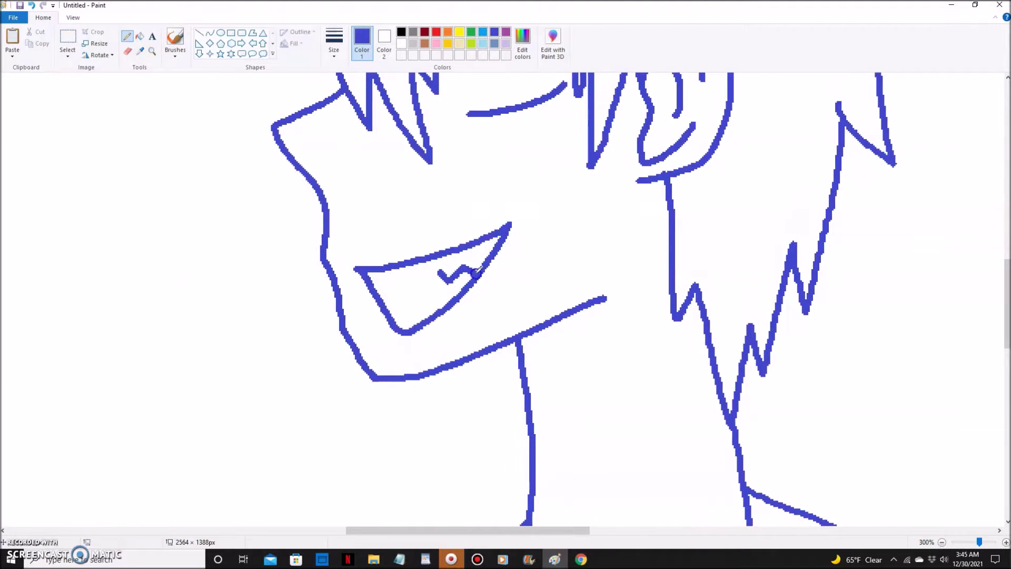
Redraw the jaw line from below the lips to the cheek in red over the blue outline
scroll(474, 263, "up", 2)
left_click(127, 36)
left_click(435, 32)
mouse_move(291, 123)
left_mouse_down()
mouse_move(330, 249)
mouse_move(406, 379)
mouse_move(532, 346)
mouse_move(756, 244)
left_mouse_up()
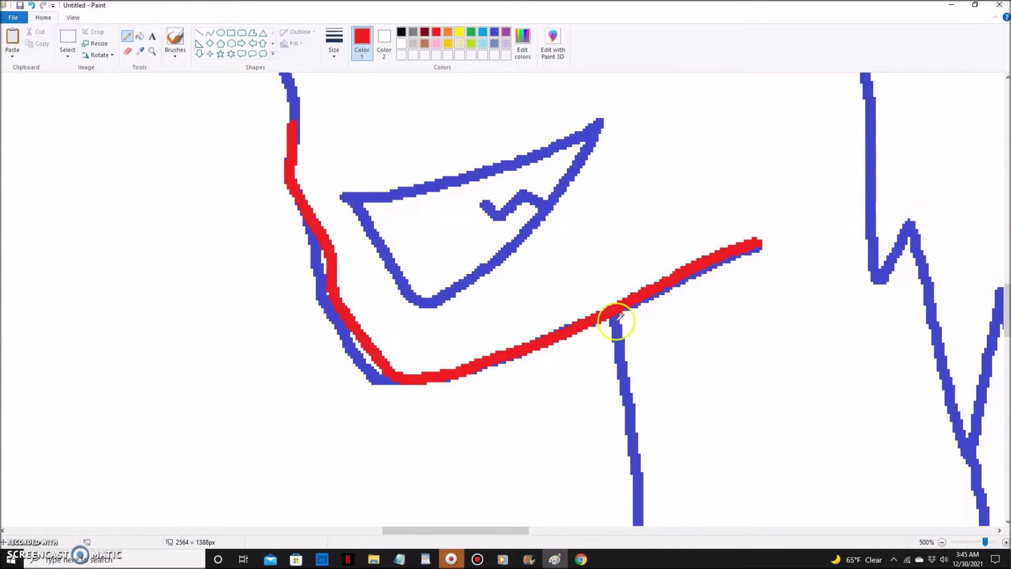
scroll(284, 341, "up", 4)
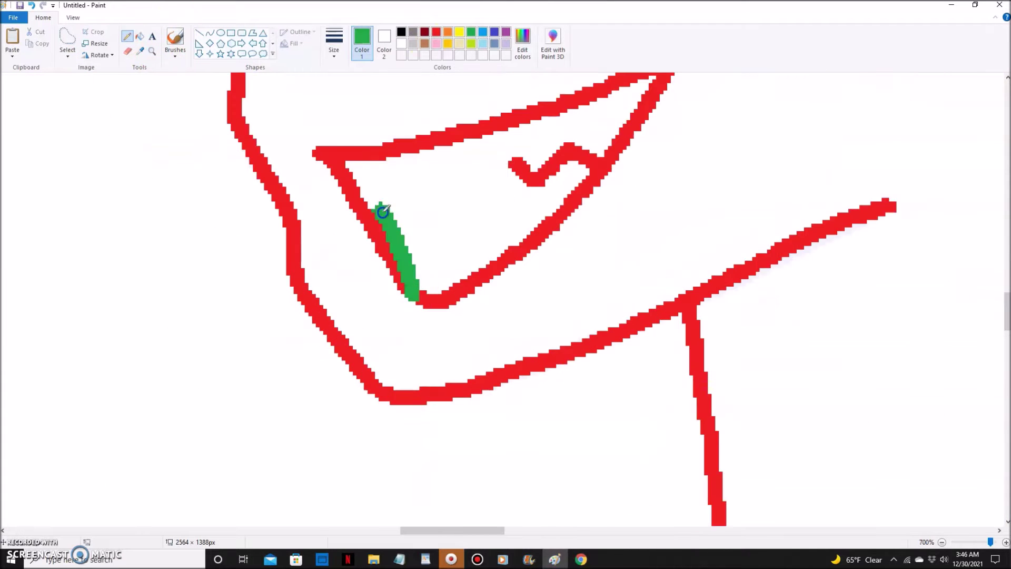
Redraw the mouth's front edge in green, mark its outline into segments and fill the red segments green
left_click_drag(382, 213, 327, 153)
scroll(383, 375, "up", 3)
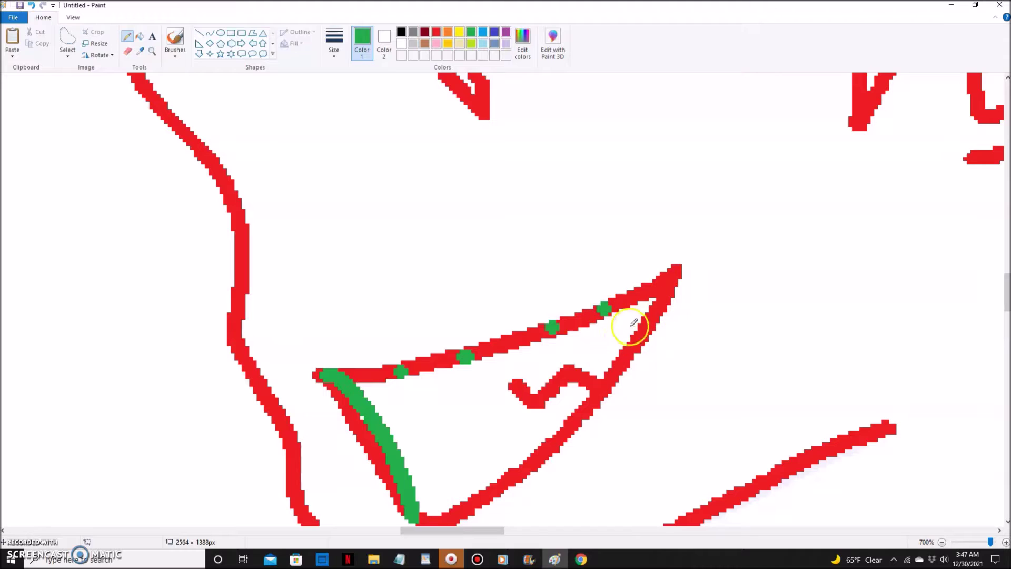
scroll(661, 310, "down", 3)
left_click(636, 236)
left_click(139, 35)
left_click(579, 208)
left_click(614, 194)
left_click(509, 230)
left_click(369, 264)
left_click(620, 252)
left_click(662, 170)
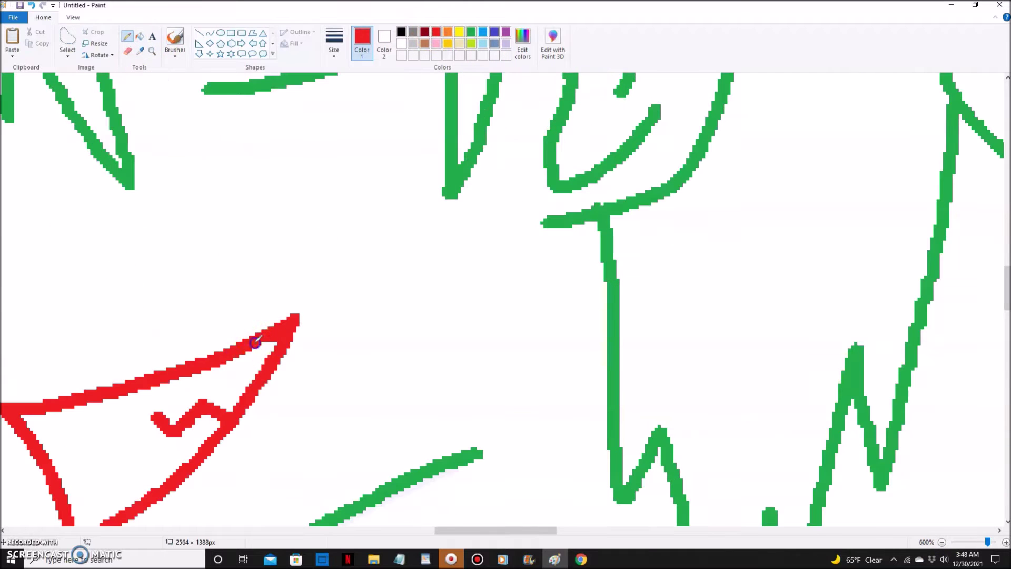
Set the pencil's line thickness for working on the mouth outline
left_click(333, 42)
left_click(363, 78)
left_click(333, 42)
left_click(356, 136)
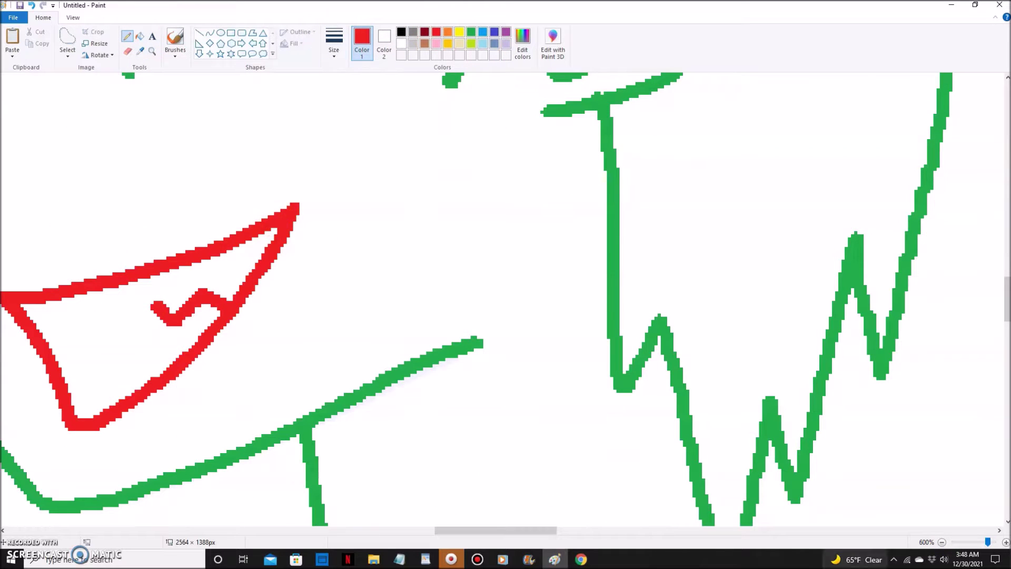
left_click_drag(495, 530, 458, 530)
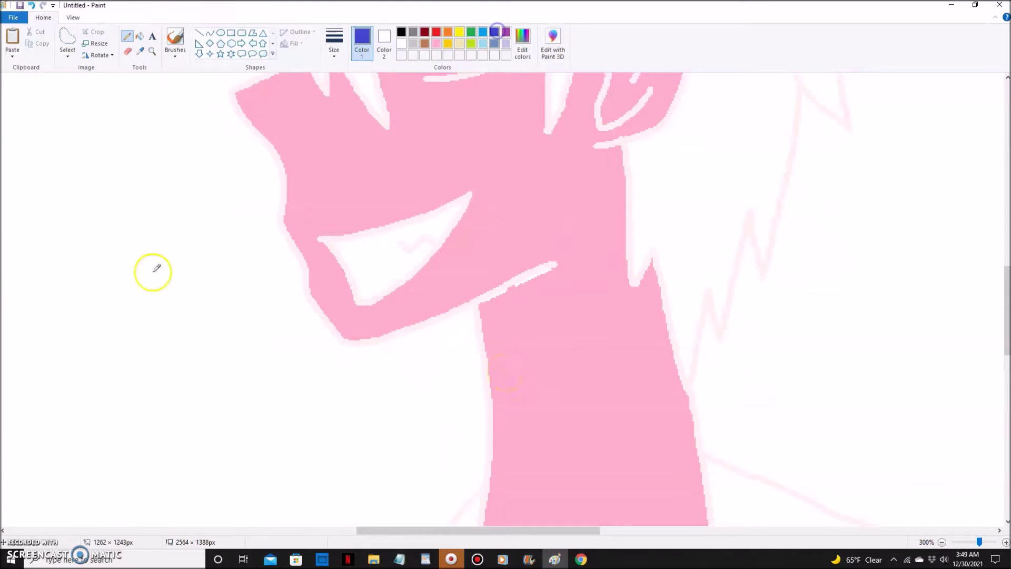
Handwrite "BRUH..." in blue beside the chin and add pencil strokes on the pink neck
left_click_drag(207, 289, 232, 290)
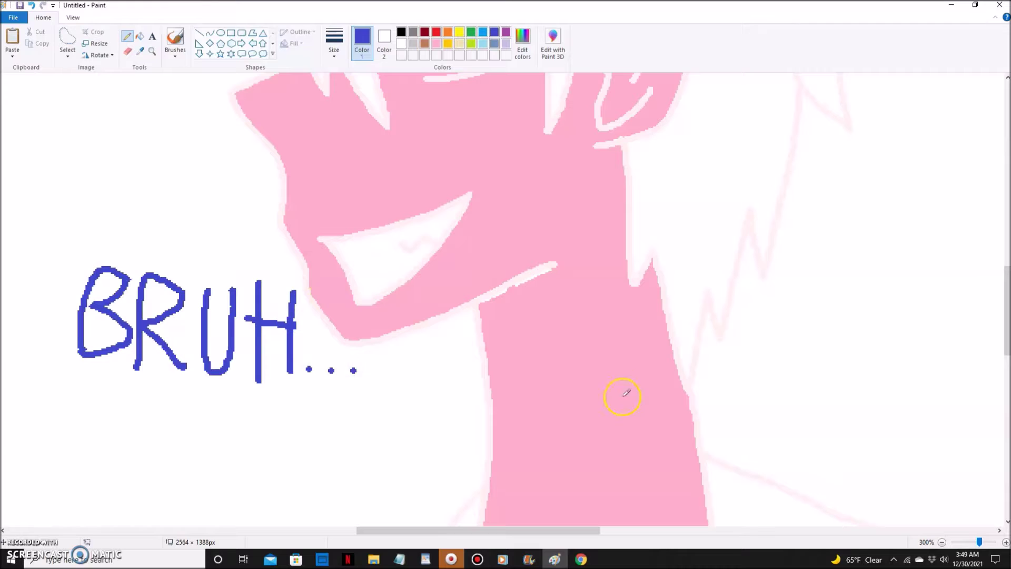
left_click_drag(621, 397, 539, 317)
left_click_drag(536, 347, 580, 316)
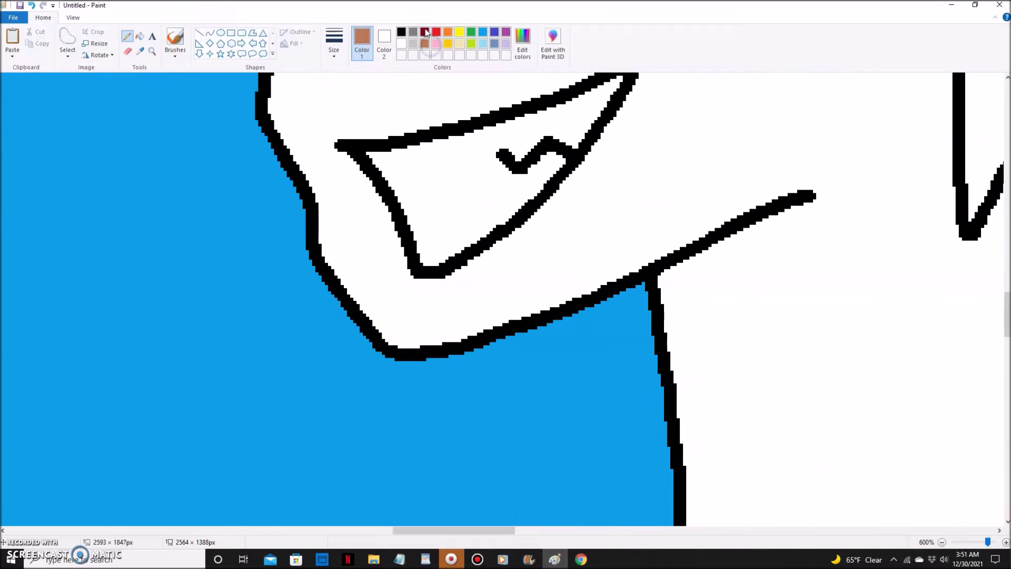
Repaint the front jaw line between the lips and chin in black with the pencil and fill
mouse_move(395, 351)
left_mouse_down()
mouse_move(261, 78)
mouse_move(377, 355)
left_mouse_up()
left_click(401, 32)
left_click(140, 36)
left_click(253, 100)
right_click(258, 90)
left_click(297, 147)
left_click(127, 36)
left_click(427, 355)
scroll(215, 93, "up", 3)
left_click(216, 94)
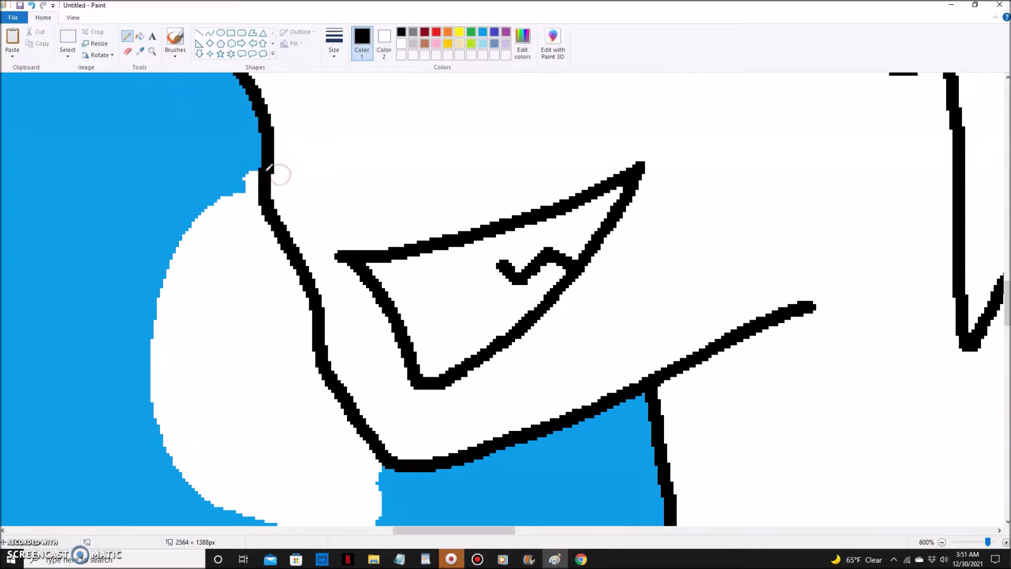
Select the area around the mouth with a free-form selection
left_click(941, 542)
left_click(942, 542)
left_click(941, 541)
left_click(941, 542)
left_click(68, 55)
left_click(65, 91)
mouse_move(125, 332)
left_mouse_down()
mouse_move(188, 393)
mouse_move(210, 337)
left_mouse_up()
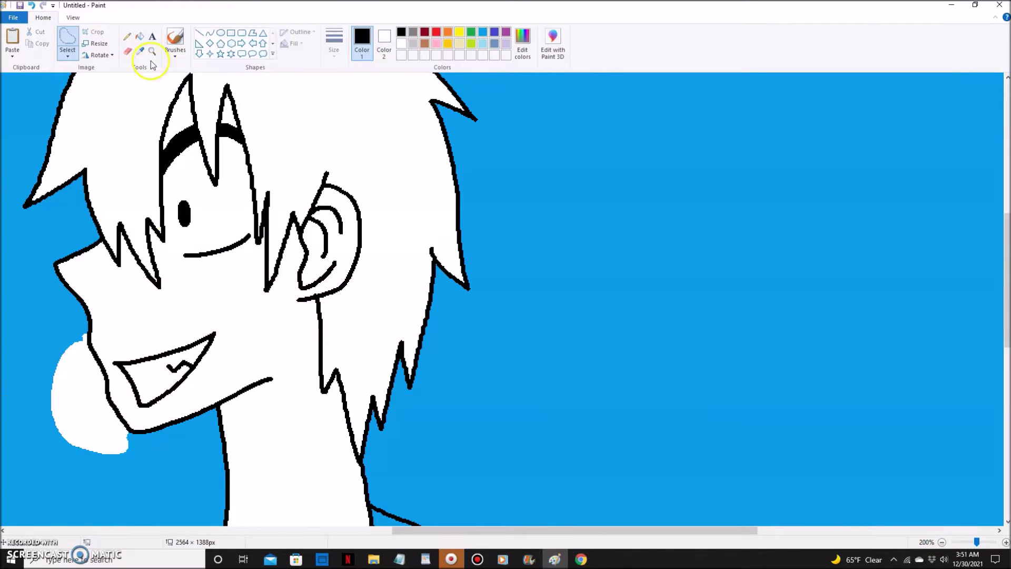
Touch up the front jaw line near the chin with a free-form selection and a black pencil stroke
left_click(153, 51)
left_click(131, 416)
left_click(68, 36)
left_click_drag(210, 293, 237, 253)
left_click(152, 51)
left_click(255, 269)
left_click(127, 36)
left_click_drag(347, 247, 331, 179)
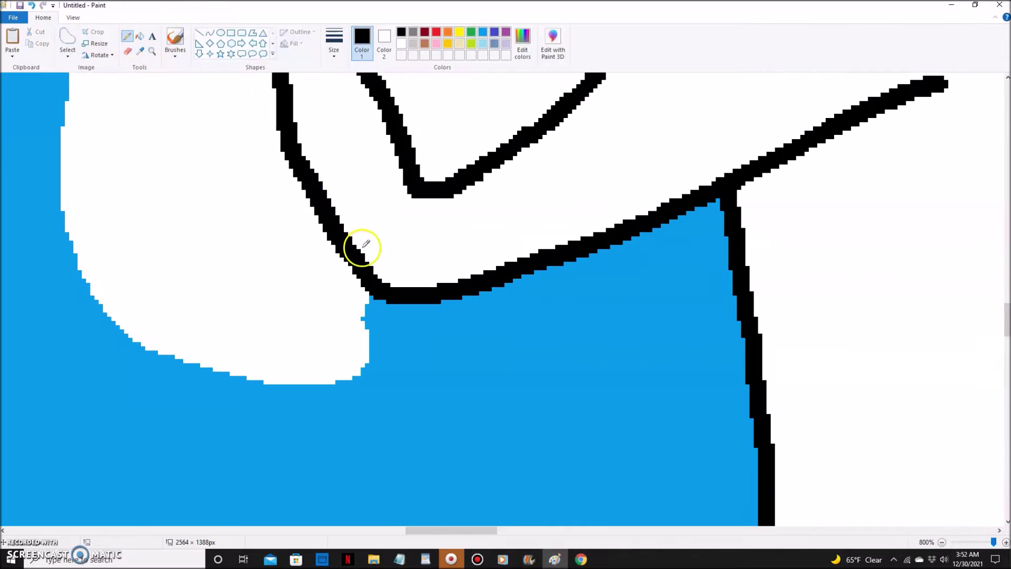
scroll(296, 302, "up", 5)
scroll(700, 260, "down", 2)
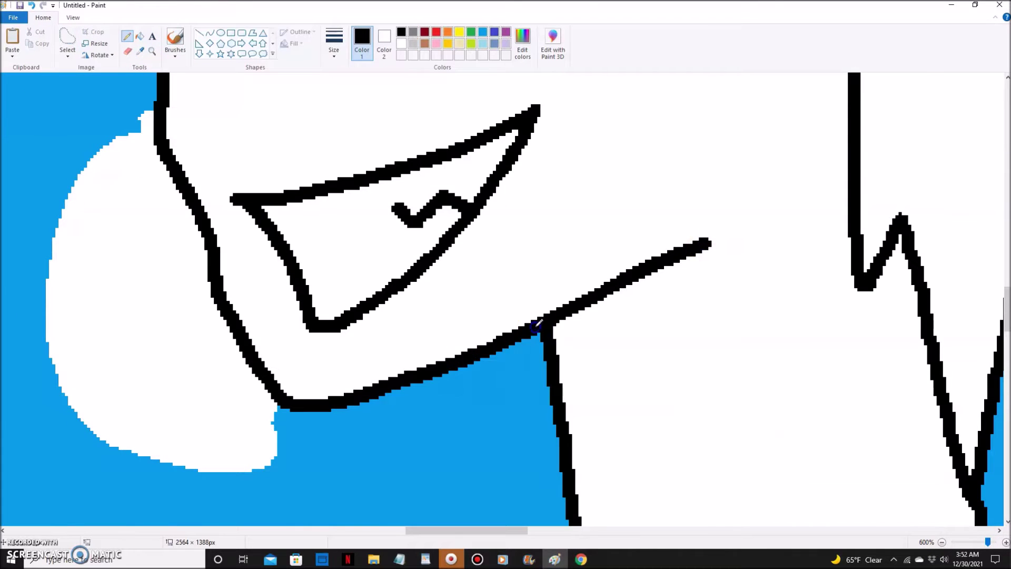
scroll(531, 327, "down", 5)
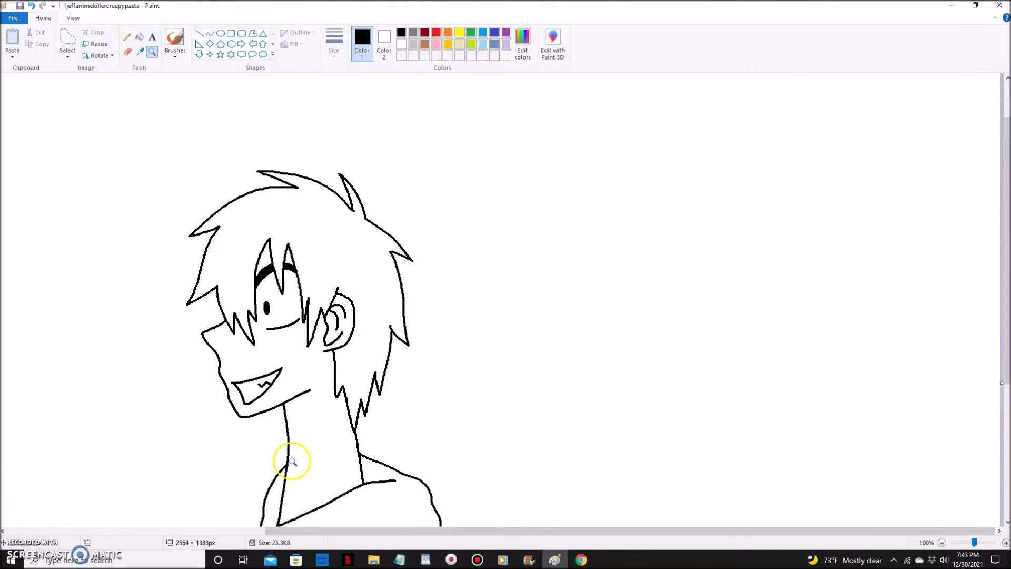
Redraw the ear's outer curve in green and clear a selected area beside it
scroll(233, 346, "up", 4)
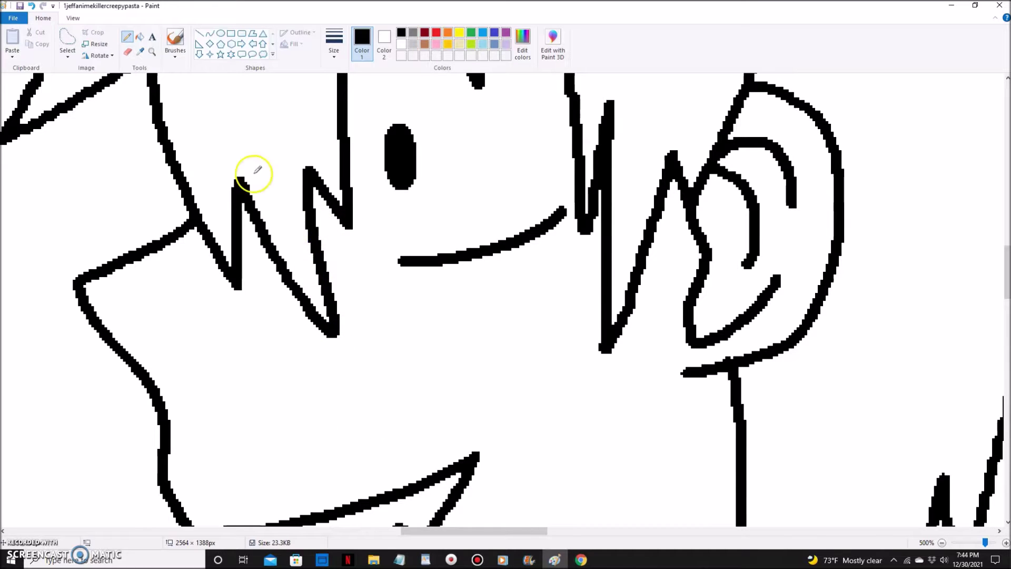
left_click_drag(474, 530, 528, 530)
left_click(470, 33)
mouse_move(382, 92)
left_mouse_down()
mouse_move(465, 186)
mouse_move(313, 373)
left_mouse_up()
left_click(68, 38)
mouse_move(410, 267)
left_mouse_down()
mouse_move(384, 351)
mouse_move(337, 321)
left_mouse_up()
key("Delete")
left_click(127, 36)
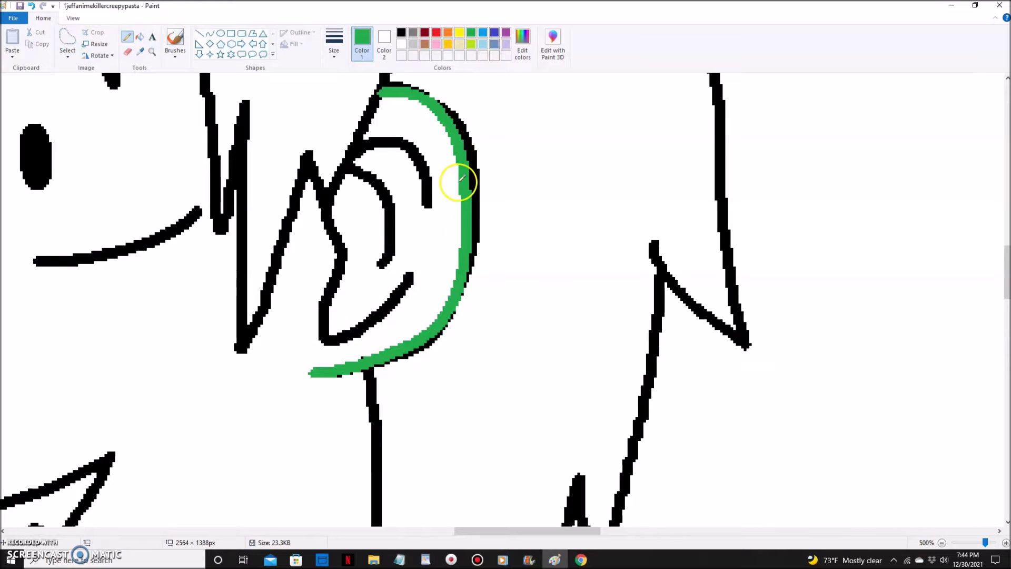
Fill the black line art of the head and body with green
left_click(140, 37)
left_click(377, 378)
scroll(834, 503, "down", 3)
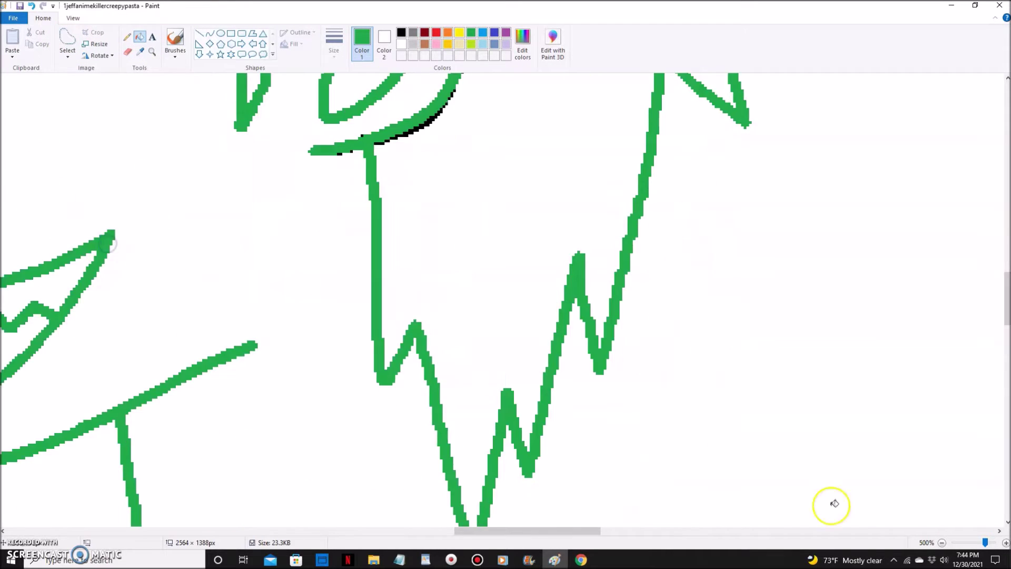
scroll(365, 161, "down", 3)
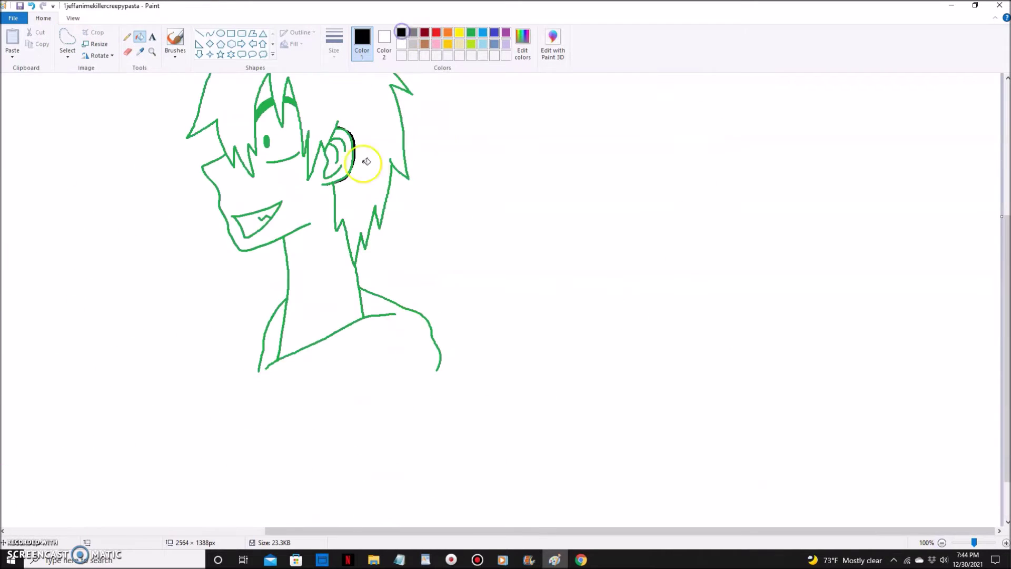
Remove the leftover black fragments along the outer edge of the ear with free-form selections
scroll(437, 208, "up", 3)
left_click(151, 52)
double_click(441, 310)
double_click(452, 307)
double_click(452, 307)
left_click(67, 38)
mouse_move(272, 280)
left_mouse_down()
mouse_move(257, 286)
mouse_move(279, 275)
left_mouse_up()
left_click_drag(315, 268, 319, 263)
Mark the earlobe in black and redraw the ear's lower outer curve with a black stroke
left_click(127, 37)
left_click(253, 291)
scroll(442, 231, "up", 1)
left_click_drag(309, 456, 323, 453)
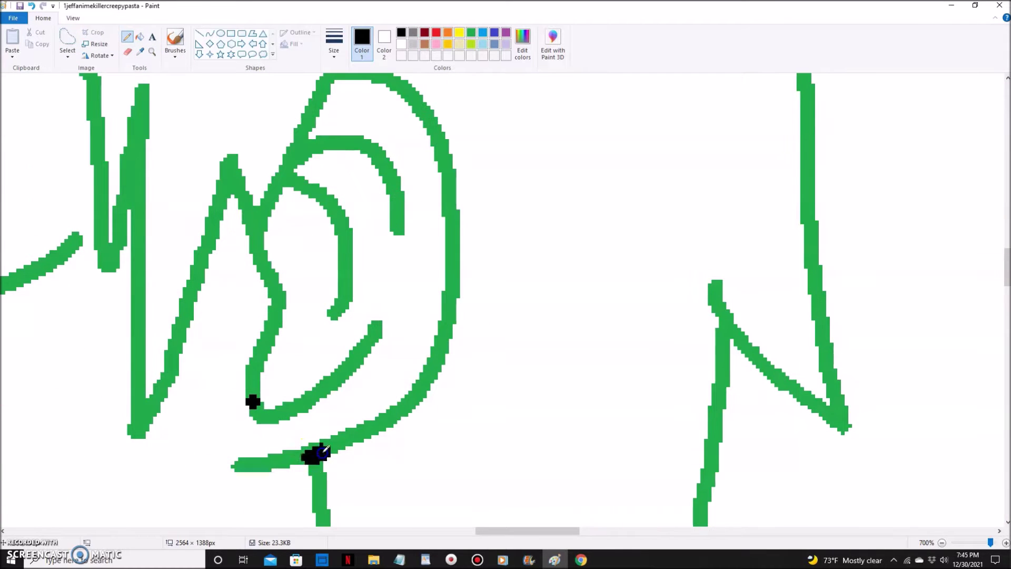
key("ctrl+z")
mouse_move(448, 201)
left_mouse_down()
mouse_move(417, 361)
mouse_move(290, 453)
left_mouse_up()
key("ctrl+z")
left_click_drag(363, 430, 286, 456)
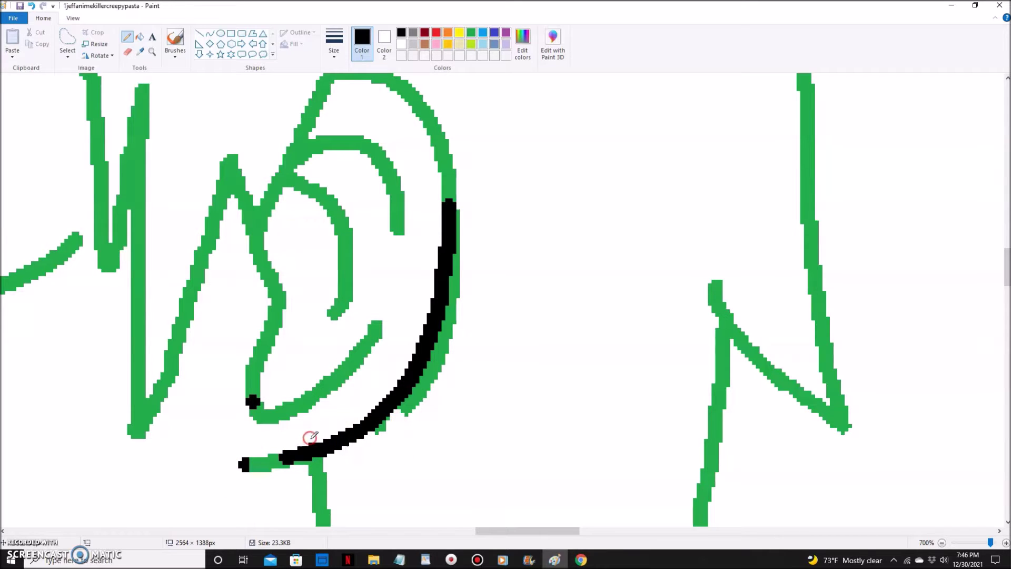
Mark the upper ear outline in black and fill the remaining green line segments black
scroll(462, 167, "up", 1)
left_click(349, 124)
scroll(349, 125, "down", 1)
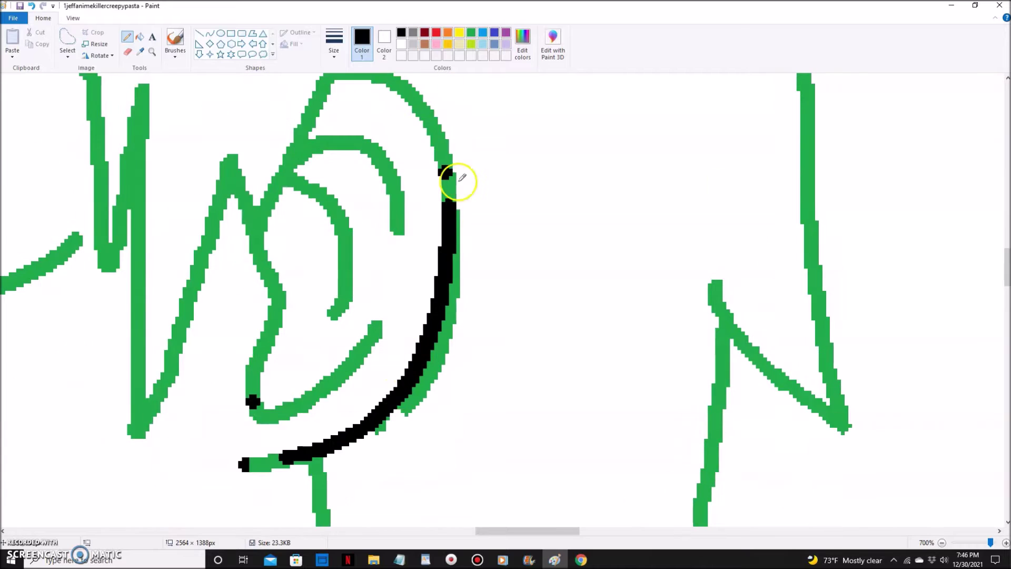
left_click(140, 37)
left_click(264, 221)
left_click(284, 412)
left_click(266, 462)
left_click(449, 187)
left_click(941, 542)
left_click(286, 262)
Try filling the hair with green and undo the fill
left_click(471, 32)
left_click(365, 213)
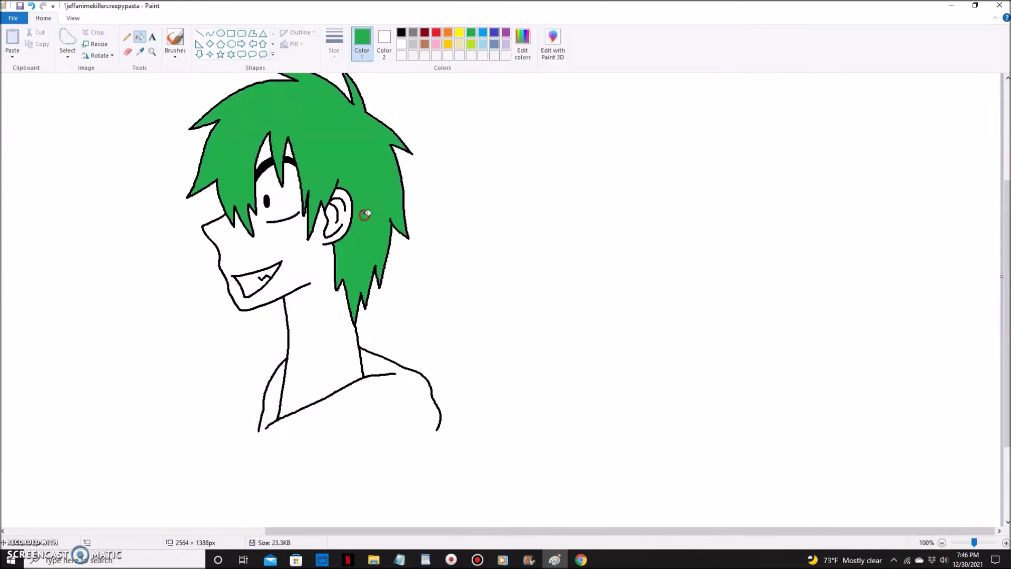
key("ctrl+z")
Redraw the back of the neck and the back shoulder in green, continuing the line under the chest
left_click(151, 52)
left_click(350, 364)
left_click_drag(501, 198, 525, 326)
left_click_drag(514, 241, 757, 474)
scroll(757, 474, "down", 1)
left_click_drag(756, 371, 507, 426)
key("ctrl+z")
Draw a new green collar line and front shoulder line, joining the collar and back shoulder to the neck
mouse_move(263, 361)
left_mouse_down()
mouse_move(524, 232)
mouse_move(631, 211)
left_mouse_up()
left_click(140, 37)
left_click(526, 221)
left_click(126, 37)
left_click(513, 130)
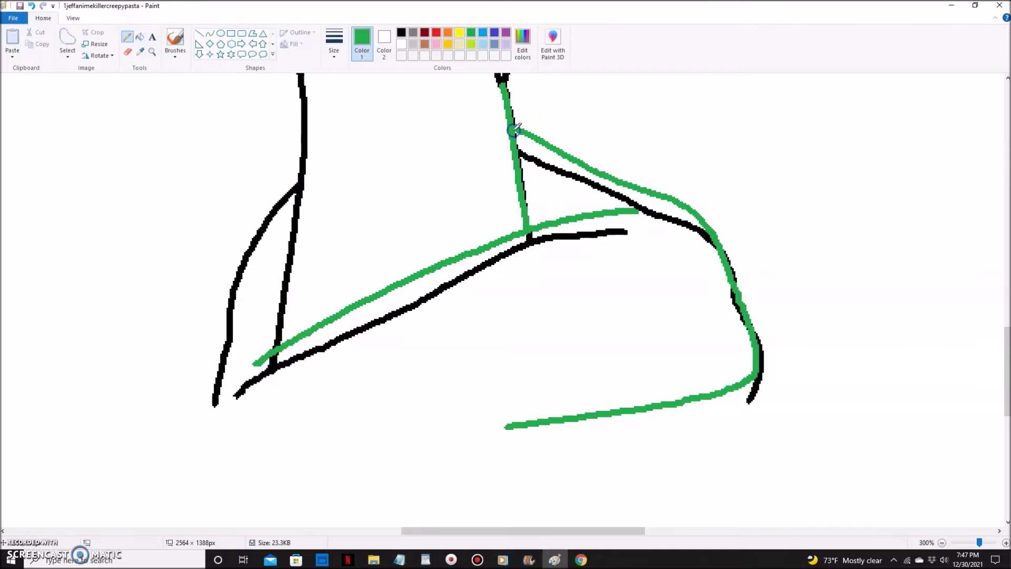
left_click_drag(290, 168, 222, 407)
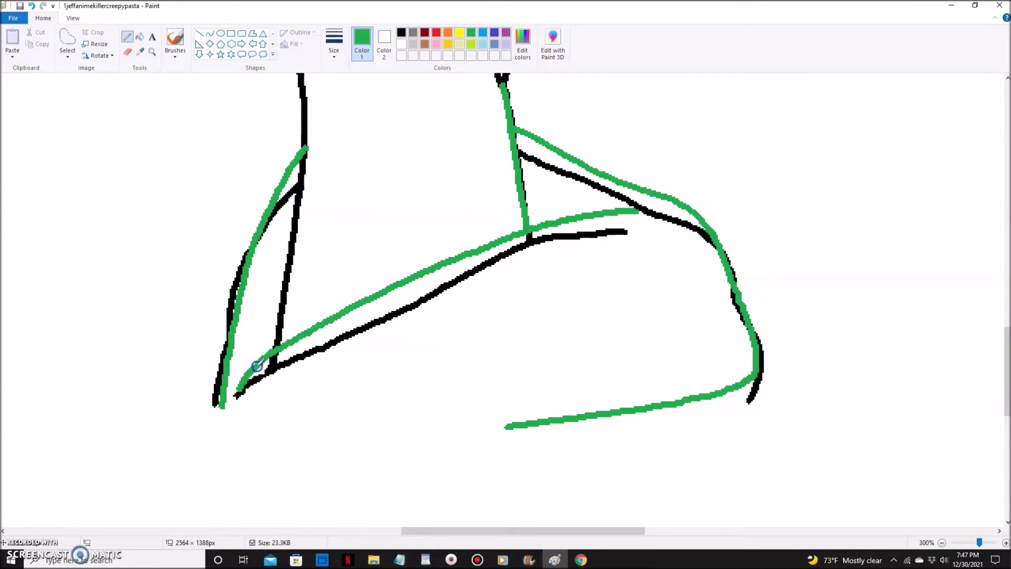
Place green pencil marks along the front neck line to split it into short segments
scroll(532, 365, "up", 3)
left_click(151, 52)
left_click(380, 208)
left_click_drag(280, 198, 285, 216)
left_click(295, 325)
scroll(328, 382, "up", 2)
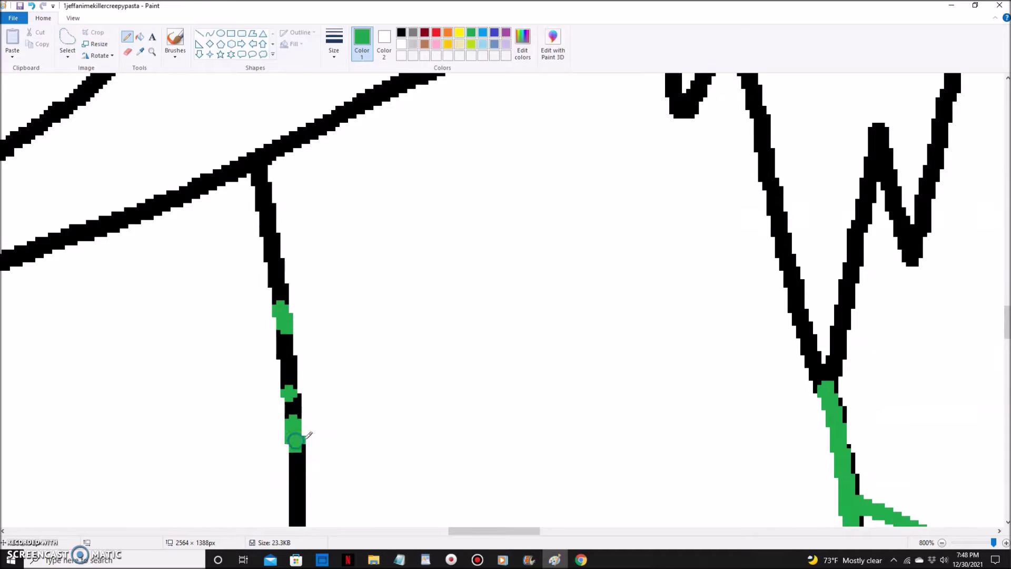
left_click(299, 287)
left_click(263, 180)
Fill the black segments between the marks on the front neck line with green
left_click(139, 37)
left_click(271, 220)
left_click(286, 358)
left_click(293, 408)
left_click(296, 487)
Continue the front neck line in green down past the junction with the front shoulder line
scroll(297, 369, "down", 4)
left_click(127, 36)
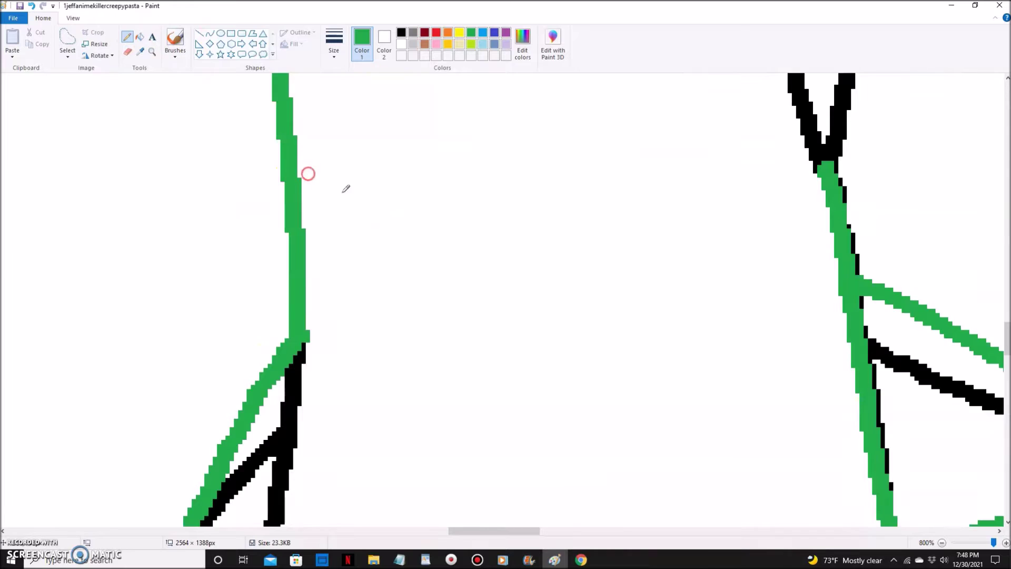
scroll(293, 230, "down", 4)
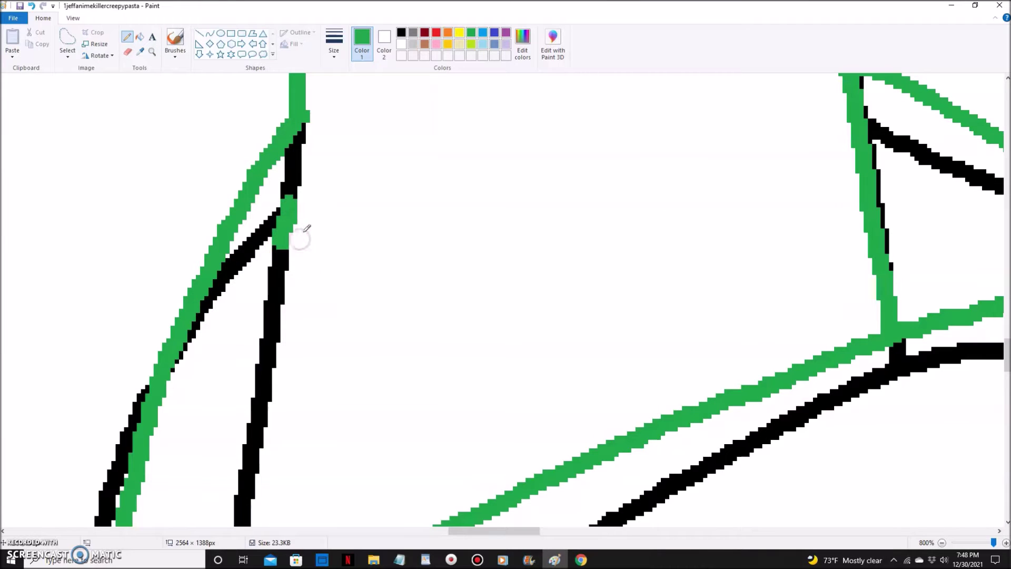
left_click_drag(287, 203, 293, 168)
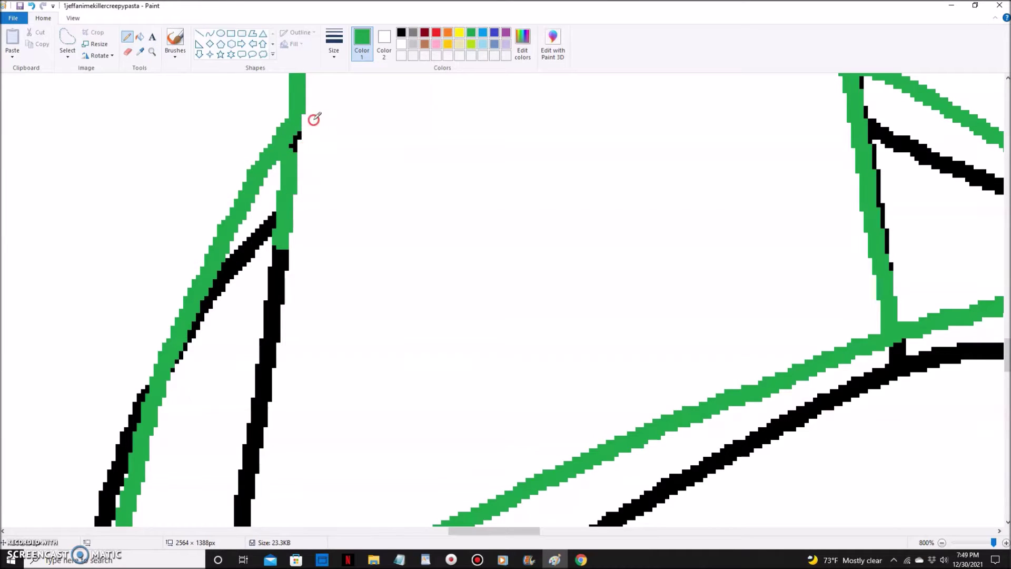
Select the upper part of the front neck line and shift it up slightly, closing the gap with green pencil
scroll(313, 115, "up", 6)
left_click(68, 37)
mouse_move(287, 169)
left_mouse_down()
mouse_move(381, 229)
mouse_move(185, 206)
mouse_move(338, 209)
left_mouse_up()
left_click(488, 158)
mouse_move(320, 398)
left_mouse_down()
mouse_move(351, 378)
mouse_move(347, 350)
left_mouse_up()
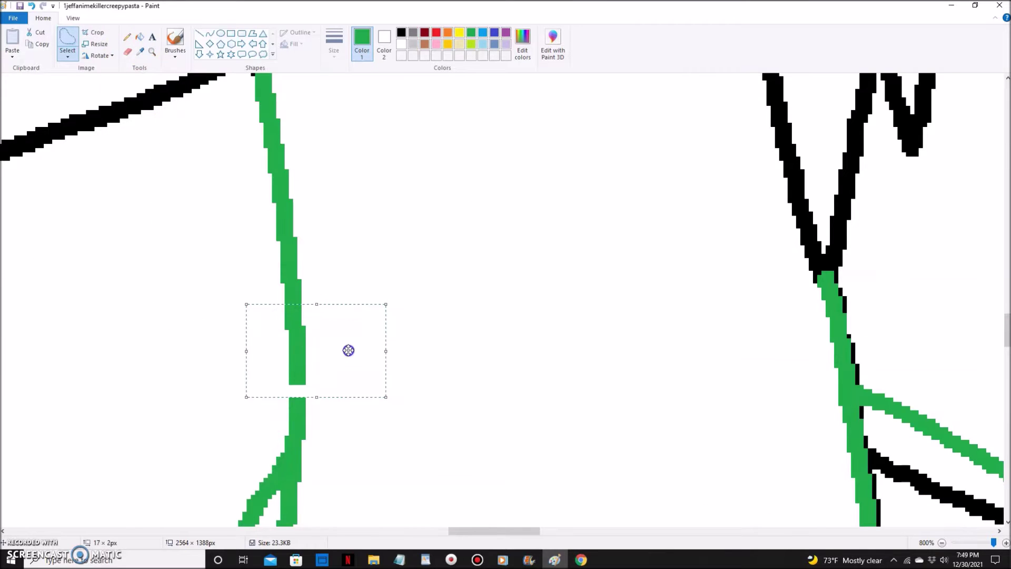
left_click(126, 37)
Fill the lower part of the front neck line with green down to the collar and touch it up
scroll(334, 394, "down", 6)
scroll(339, 374, "down", 5)
left_click(140, 37)
left_click(272, 132)
left_click(127, 36)
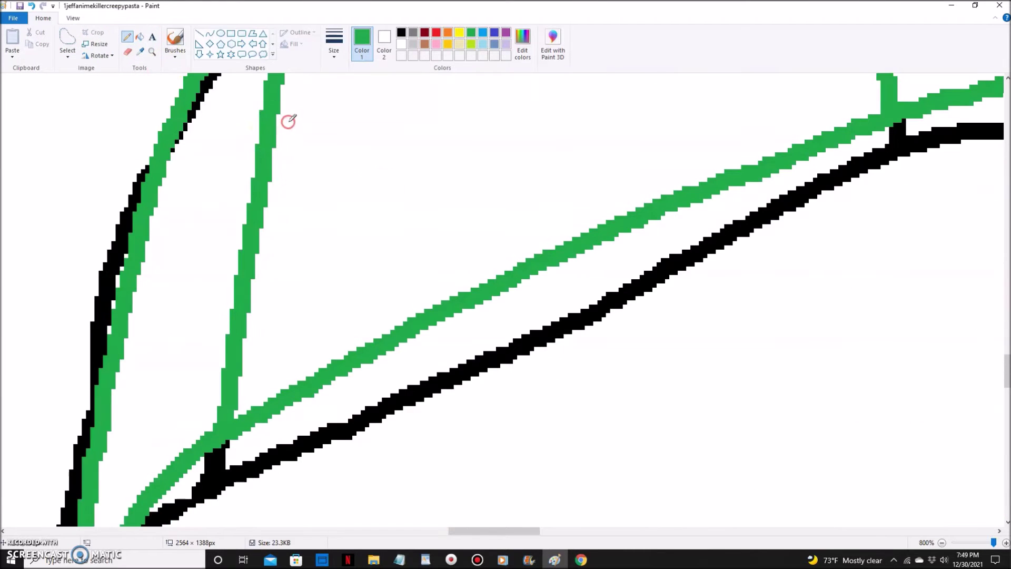
scroll(289, 120, "up", 5)
scroll(295, 300, "down", 4)
Recolour the remaining black line art green and fill the superseded neck, collar and shoulder lines with white
left_click(941, 543)
left_click(140, 37)
left_click(523, 258)
scroll(524, 295, "up", 4)
left_click(524, 330)
left_click(942, 542)
right_click(395, 254)
Correct the front shoulder line with black pencil, extending its lower end and the front end of the line under the chest
left_click(400, 32)
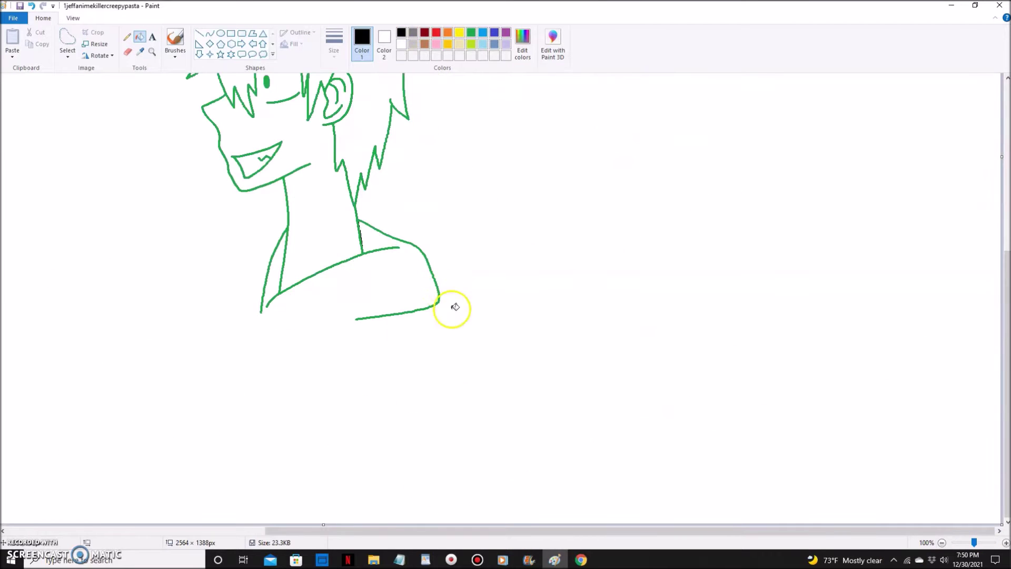
scroll(452, 309, "up", 1)
left_click(151, 53)
double_click(348, 300)
left_click(376, 259)
left_click(331, 219)
left_click(127, 37)
right_click(391, 118)
left_click_drag(400, 128, 331, 238)
scroll(279, 325, "down", 2)
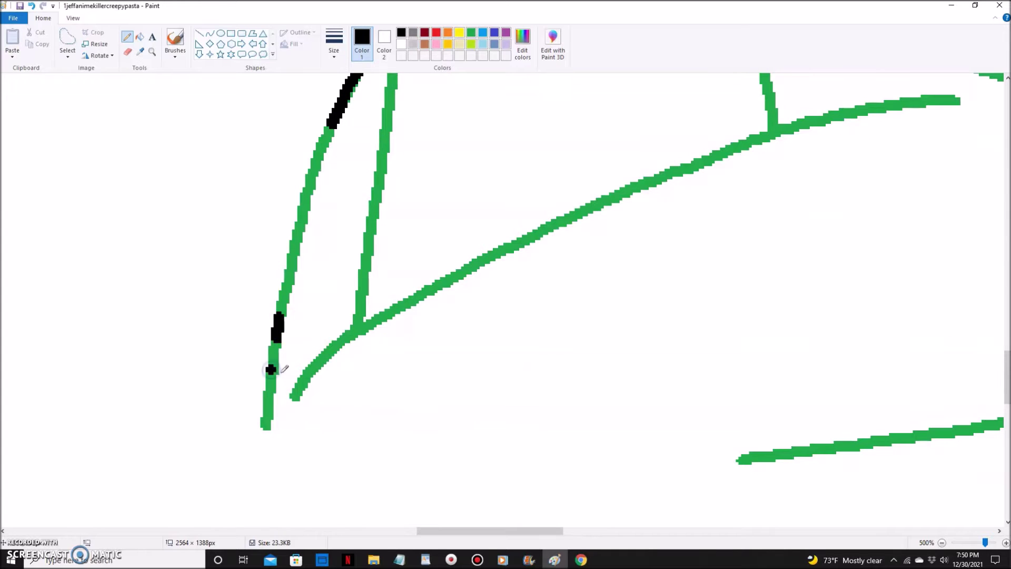
left_click_drag(750, 459, 731, 460)
Fill all the green line art with black, from the shoulders up through the face and hair
left_click(140, 37)
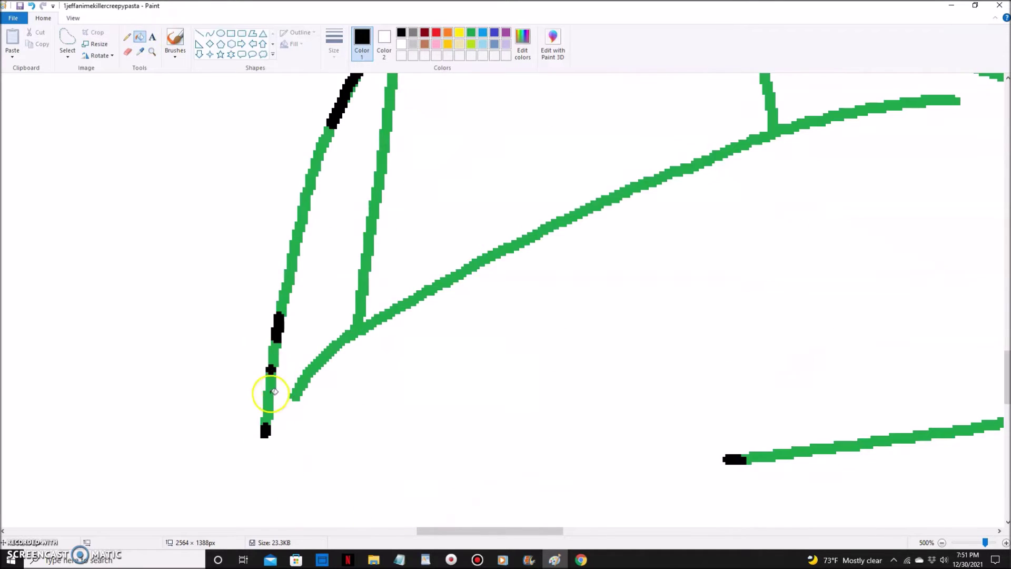
left_click(270, 394)
left_click(305, 210)
scroll(342, 253, "up", 10)
left_click(294, 269)
left_click(380, 364)
Touch up the narrow hair strand between the eye and the ear, refining its upper and lower tips in black
scroll(370, 349, "down", 3)
left_click(127, 37)
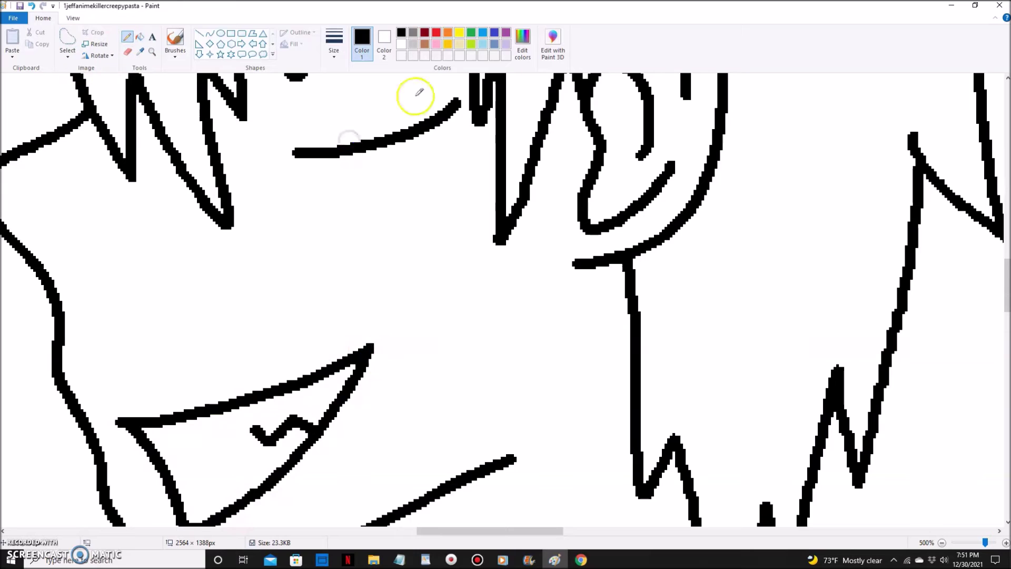
scroll(537, 336, "up", 4)
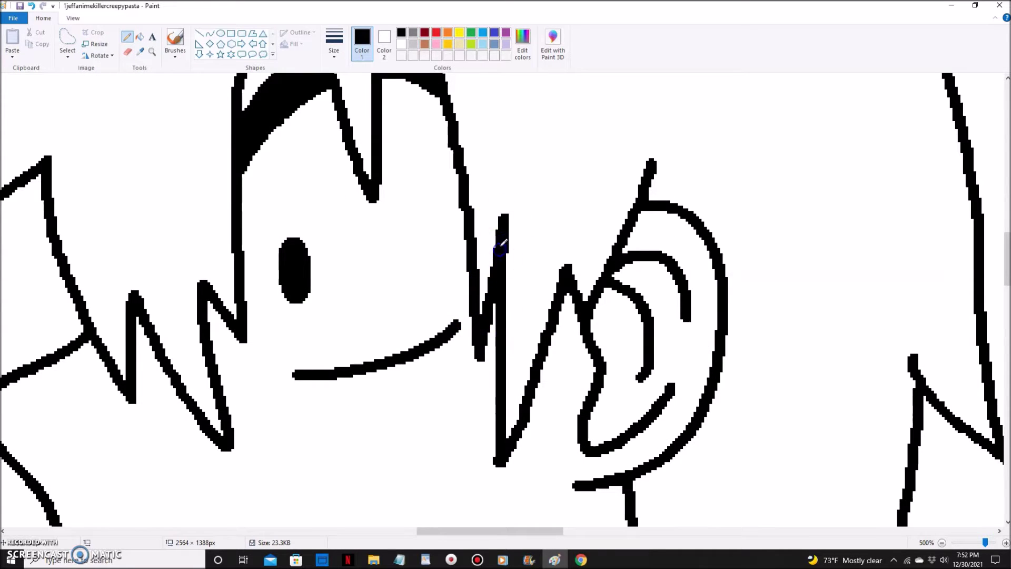
scroll(464, 247, "up", 2)
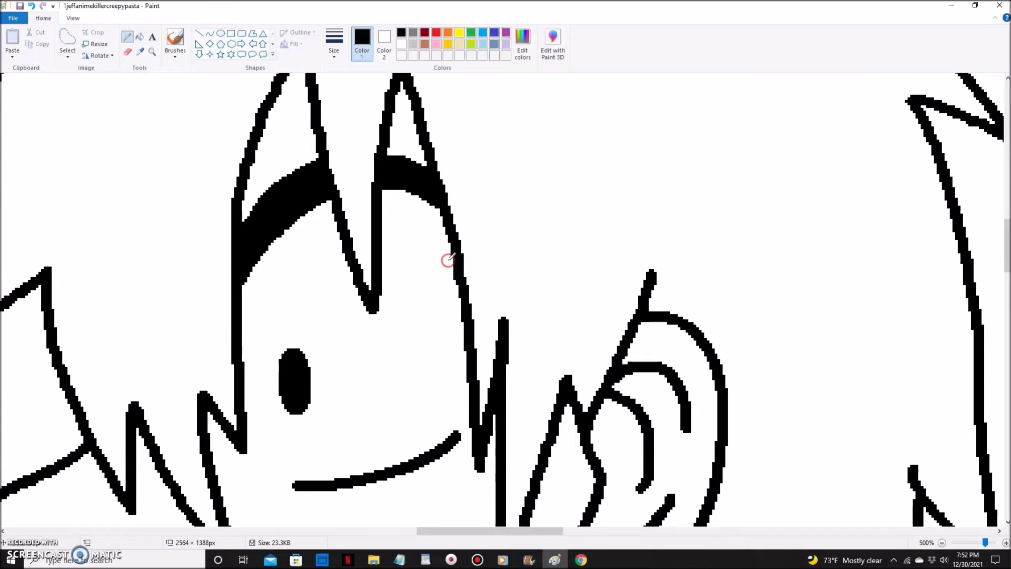
scroll(483, 311, "down", 2)
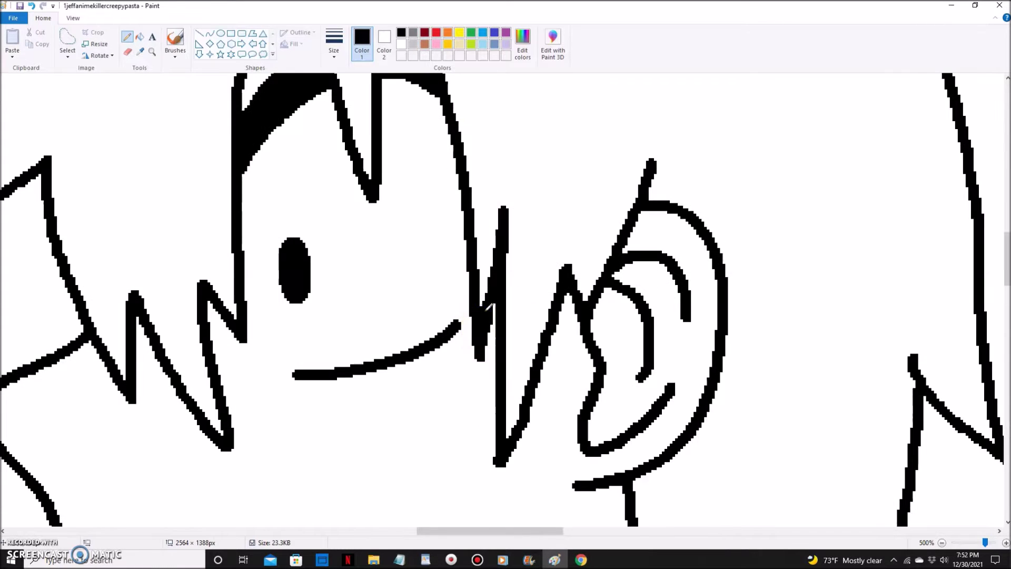
left_click(478, 356)
left_click(637, 205)
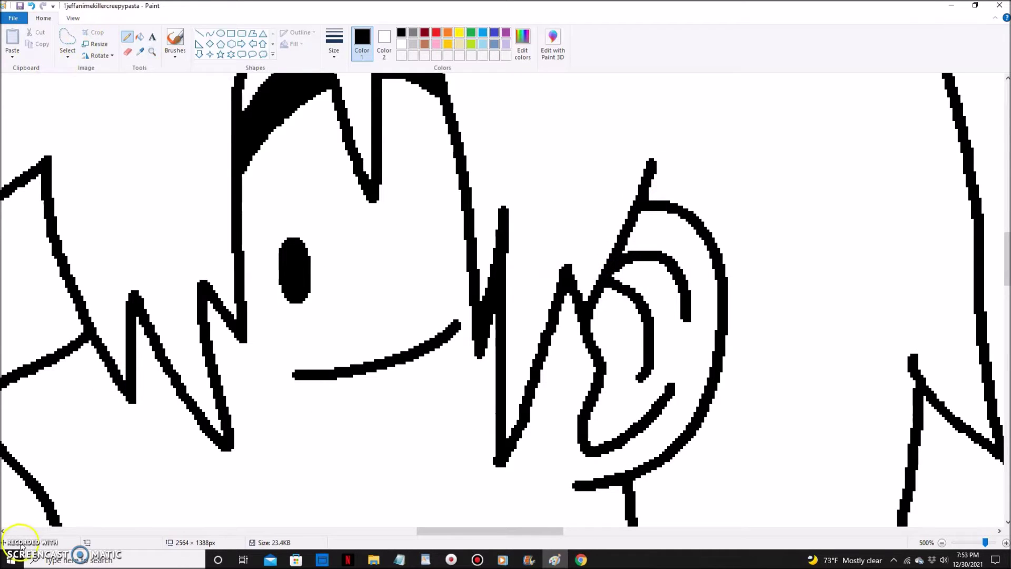
Smooth the inner ear lines and trim the lower tip of the hair strand in front of the ear
left_click(643, 262)
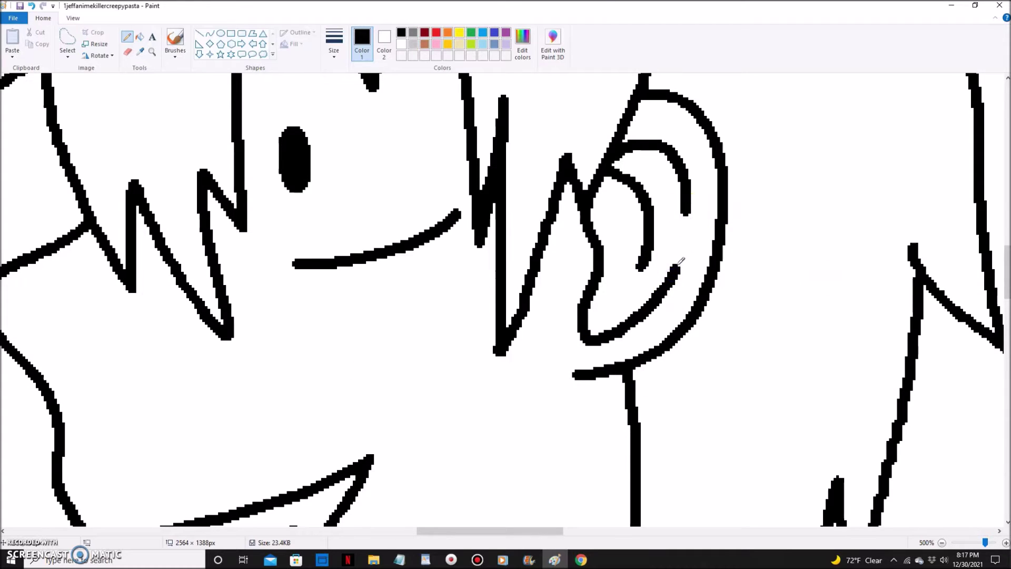
scroll(736, 288, "up", 3)
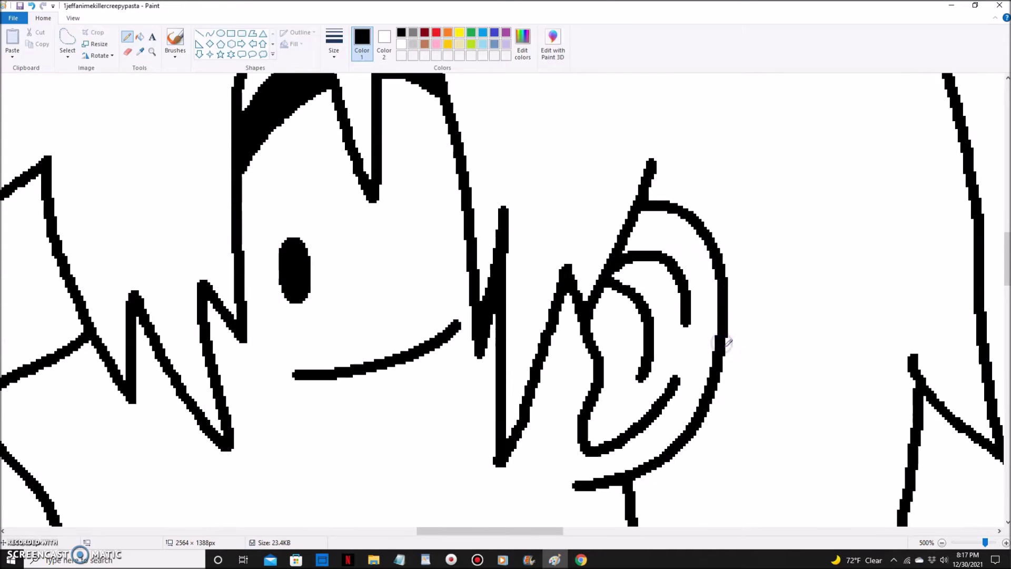
right_click(495, 466)
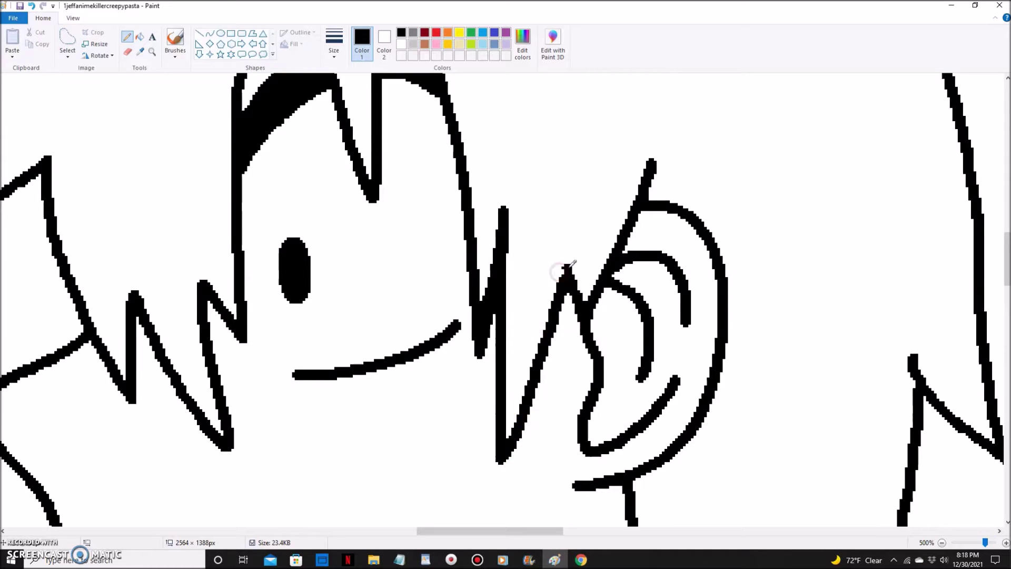
Smooth the edges and tips of the two bang openings above the eye with black pencil
scroll(570, 271, "up", 6)
left_click(325, 234)
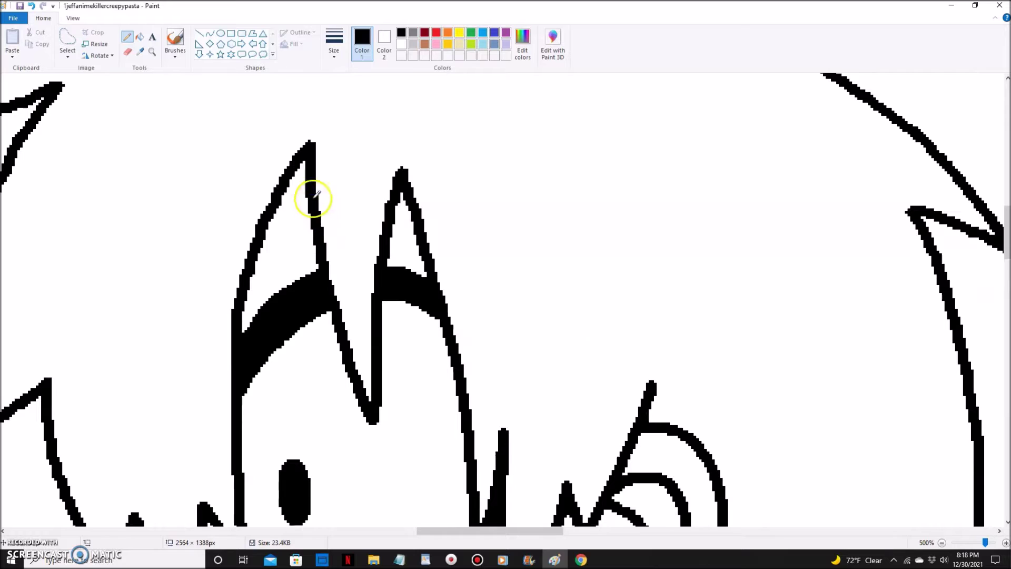
left_click_drag(324, 222, 327, 277)
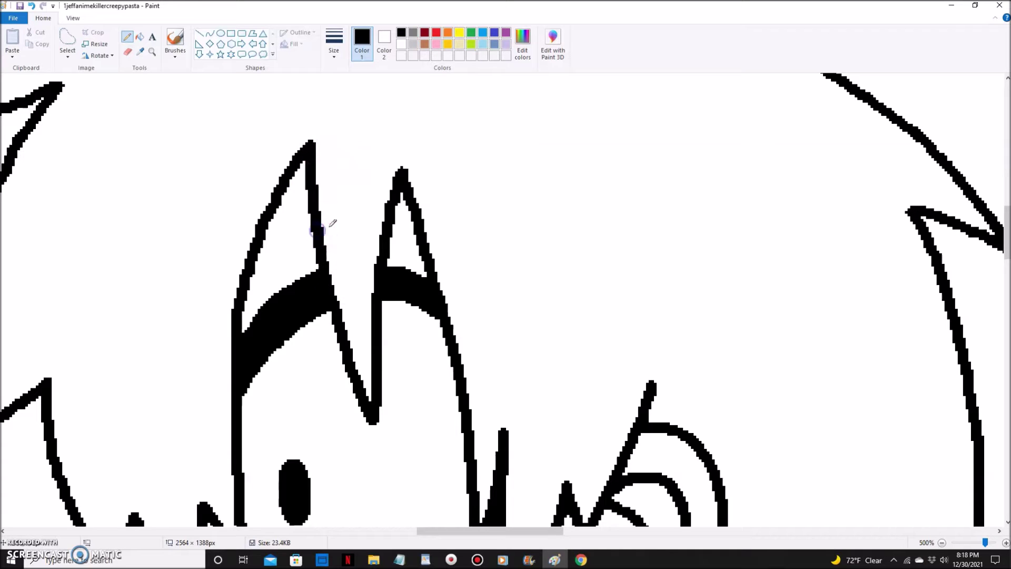
left_click(463, 307)
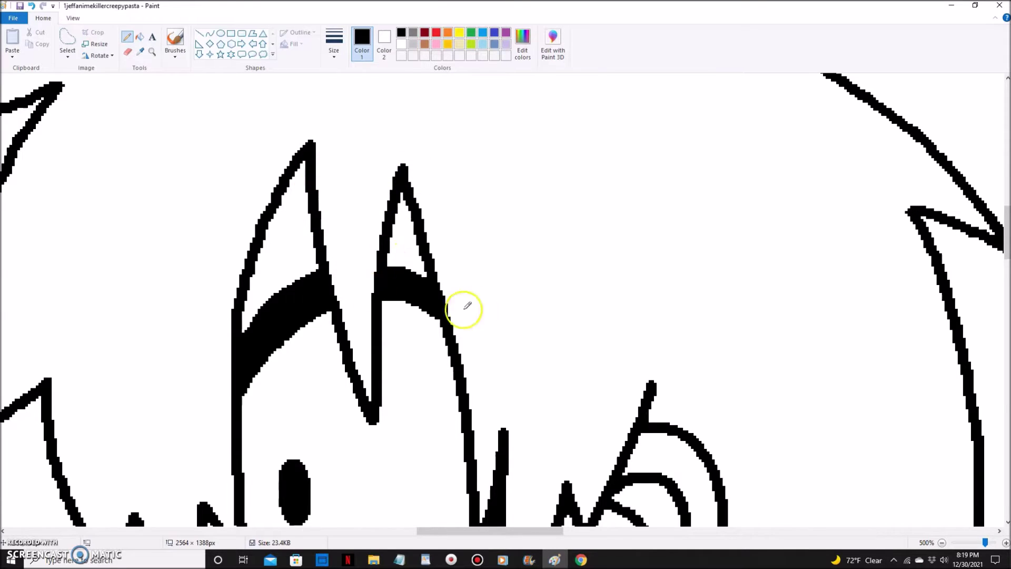
scroll(374, 226, "down", 3)
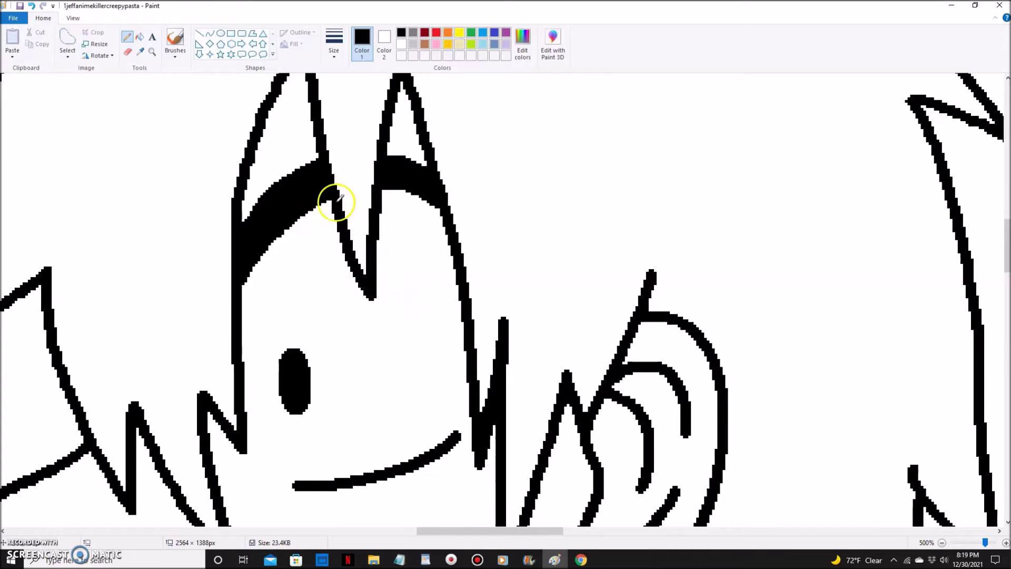
scroll(343, 188, "up", 6)
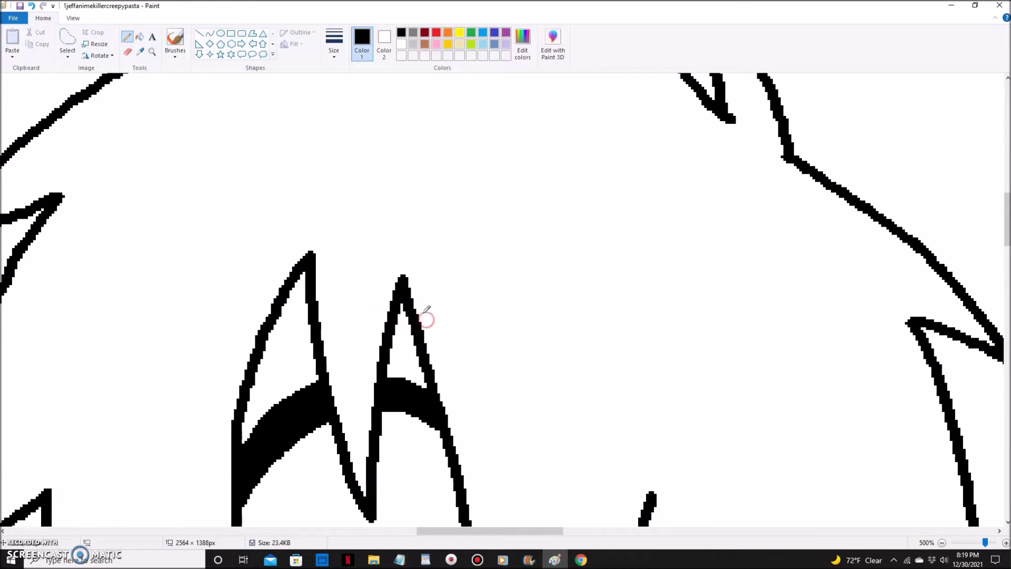
Move the small hair spike in front of the eye up slightly and close the resulting gap with black pencil
scroll(479, 327, "down", 6)
left_click_drag(437, 530, 398, 530)
left_click(67, 38)
mouse_move(524, 332)
left_mouse_down()
mouse_move(467, 337)
mouse_move(524, 337)
left_mouse_up()
left_click_drag(499, 377, 498, 364)
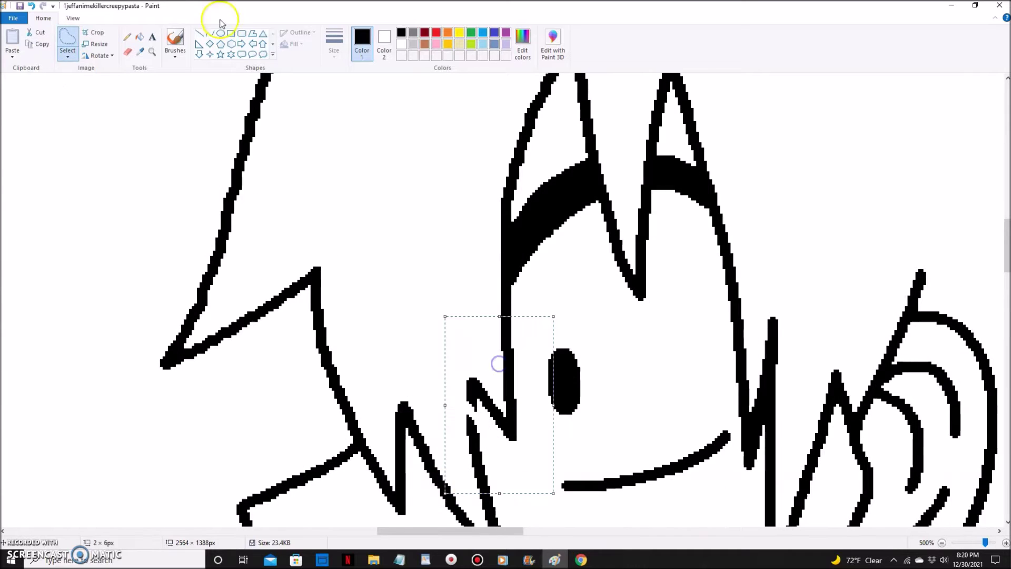
left_click(127, 37)
left_click_drag(472, 406, 473, 424)
Redraw the outer edge of the front bang above the eyelid, switch back to black and undo the last two edits
scroll(474, 424, "down", 3, "ctrl")
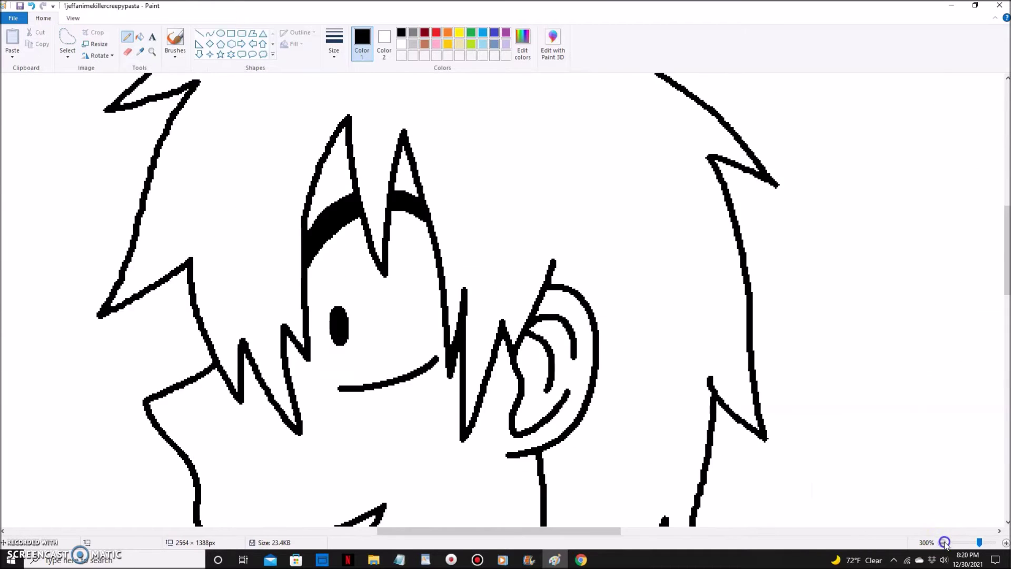
scroll(481, 282, "up", 10)
scroll(422, 525, "left", 6)
scroll(691, 228, "down", 8)
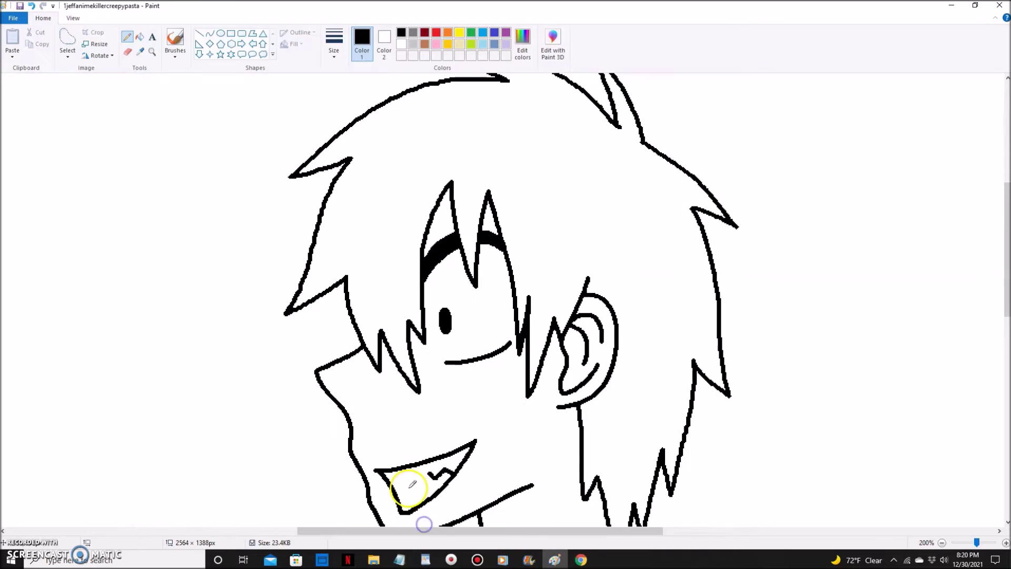
left_click(152, 52)
left_click(467, 271)
left_click(323, 210)
left_click(323, 169)
left_click(302, 169)
left_click(126, 37)
left_click(471, 32)
left_click(309, 340)
mouse_move(310, 340)
left_mouse_down()
mouse_move(354, 191)
mouse_move(401, 195)
mouse_move(260, 416)
left_mouse_up()
scroll(354, 190, "up", 1)
scroll(474, 200, "down", 2)
scroll(487, 205, "up", 2)
left_click(401, 32)
key("ctrl+z")
key("ctrl+z")
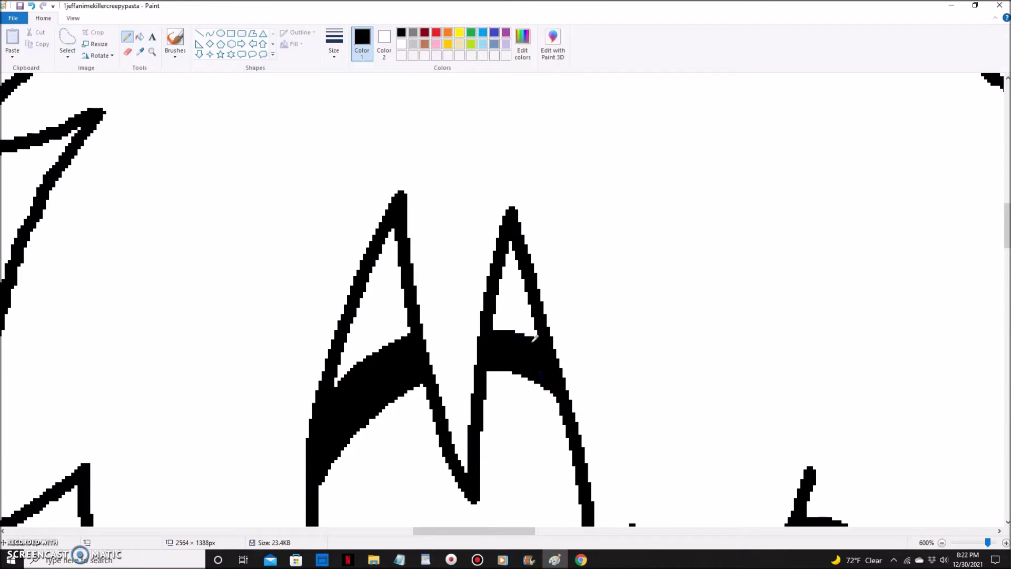
Redraw the hair spike beside the cheek in pink, shifted up and toward the face's front
scroll(510, 367, "down", 5)
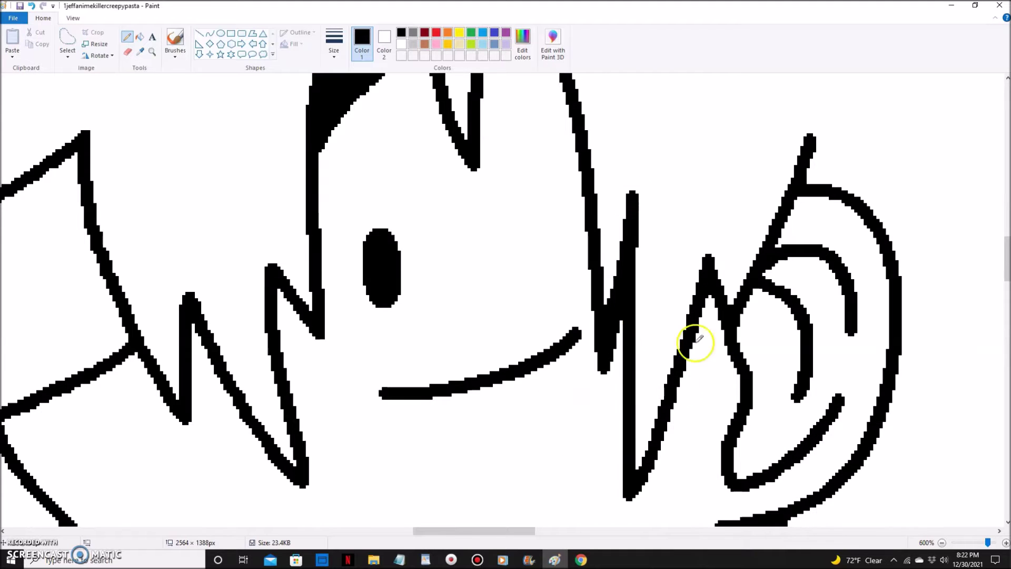
scroll(652, 252, "up", 2)
left_click(334, 45)
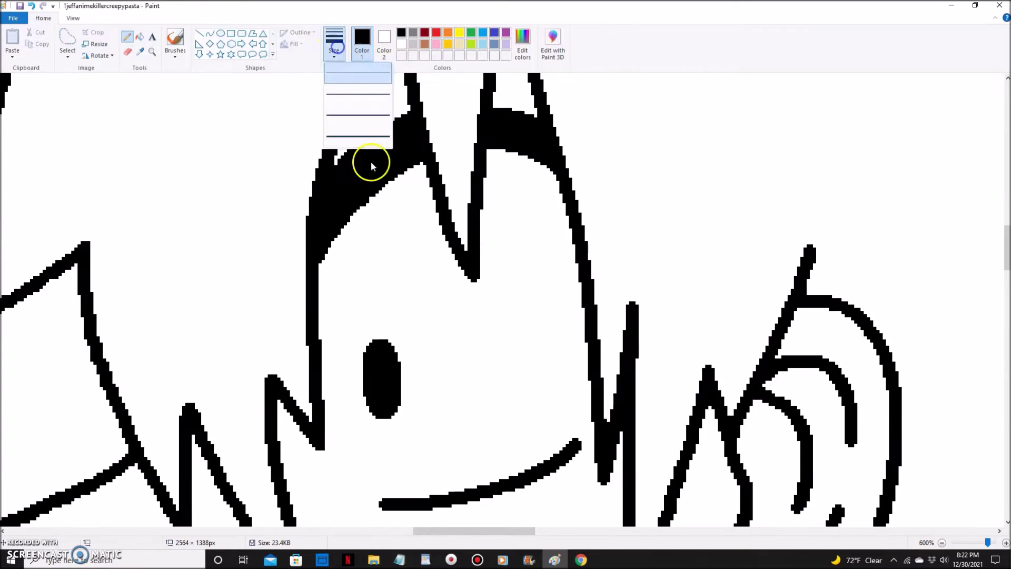
left_click_drag(988, 542, 976, 542)
left_click(152, 52)
left_click(245, 316)
left_click(283, 258)
left_click(436, 44)
left_click(127, 36)
left_click_drag(340, 364, 495, 427)
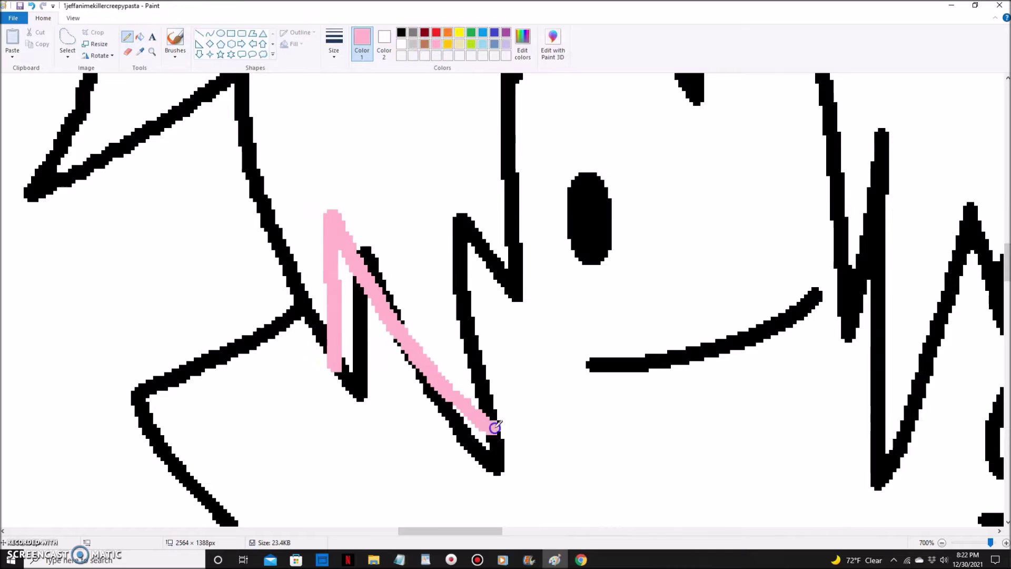
Fill the old black segments of the cheek-side hair spike with white
left_click(140, 36)
right_click(360, 369)
right_click(479, 455)
right_click(380, 281)
Recolour the pink hair spike black and sharpen its upper tip with the pencil
left_click(401, 32)
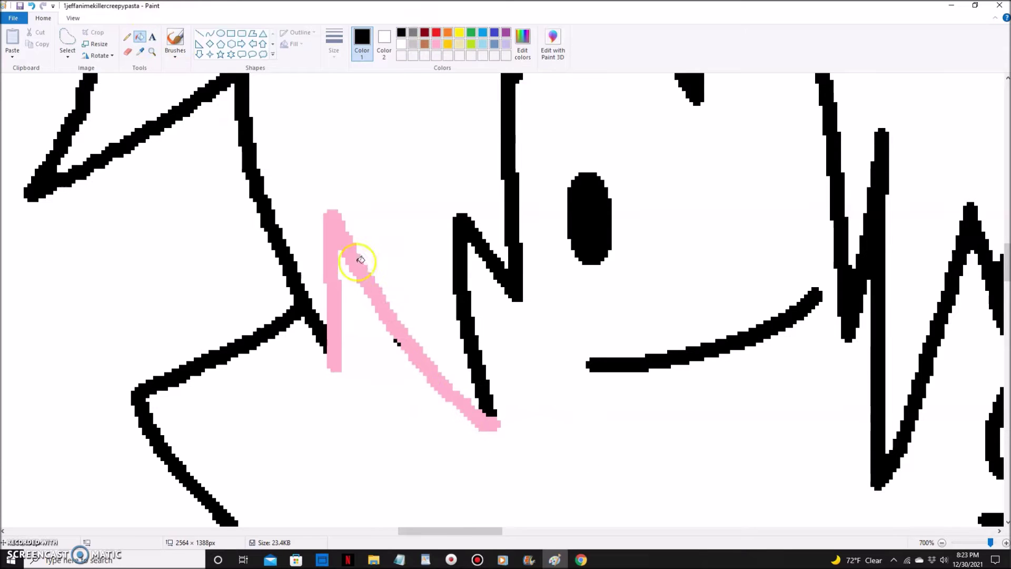
left_click(369, 268)
left_click(127, 37)
left_click(344, 232)
left_click(332, 202)
scroll(605, 304, "up", 1)
scroll(604, 305, "down", 1)
Trim stray pixels from the base of the redrawn hair spike and from the neighbouring lower tips
right_click(327, 369)
right_click(346, 368)
right_click(528, 304)
right_click(481, 435)
Select the hair spike in front of the eye again and move it up slightly
scroll(449, 389, "up", 1)
left_click(67, 39)
mouse_move(526, 248)
left_mouse_down()
mouse_move(437, 264)
mouse_move(542, 258)
left_mouse_up()
left_click_drag(491, 348, 491, 332)
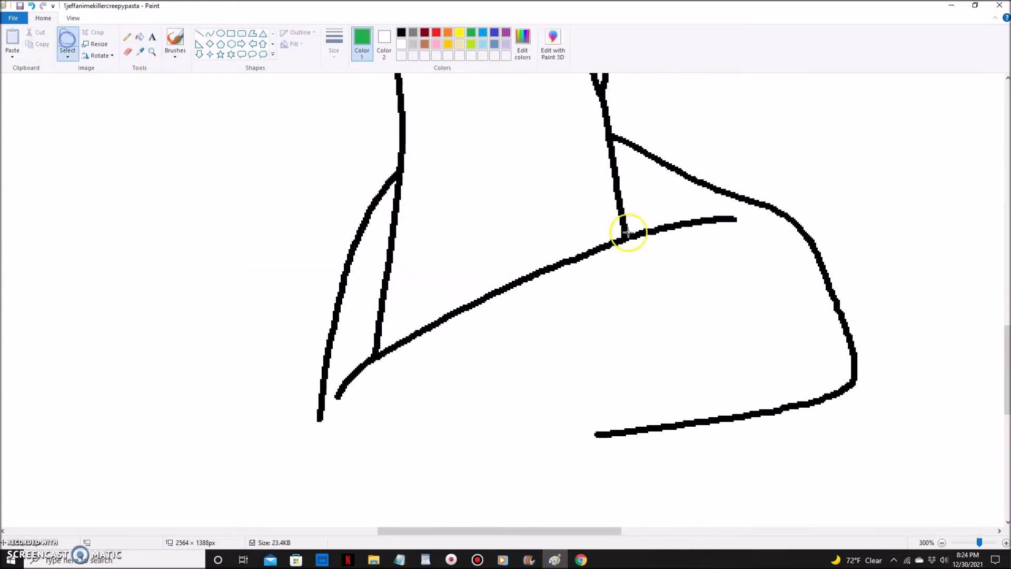
Select the front section of the collar line and the area at the back neck base, moving each up slightly
mouse_move(476, 320)
left_mouse_down()
mouse_move(333, 361)
mouse_move(468, 332)
left_mouse_up()
left_click_drag(454, 348, 457, 325)
mouse_move(628, 231)
left_mouse_down()
mouse_move(488, 284)
mouse_move(632, 235)
left_mouse_up()
left_click_drag(615, 259, 608, 242)
Try to retrace the back shoulder and the line under the chest in green
left_click(127, 37)
mouse_move(774, 209)
left_mouse_down()
mouse_move(809, 403)
mouse_move(590, 429)
left_mouse_up()
left_click(31, 6)
Patch the gaps in the collar line and the back neck base with green pencil, marking the collar's back end
left_click(152, 52)
double_click(522, 316)
left_click(383, 188)
left_click(353, 209)
left_click(127, 37)
mouse_move(333, 225)
left_mouse_down()
mouse_move(348, 221)
mouse_move(335, 226)
left_mouse_up()
scroll(343, 205, "up", 3)
right_click(682, 277)
left_click_drag(696, 268, 698, 279)
left_click(690, 217)
left_click(939, 246)
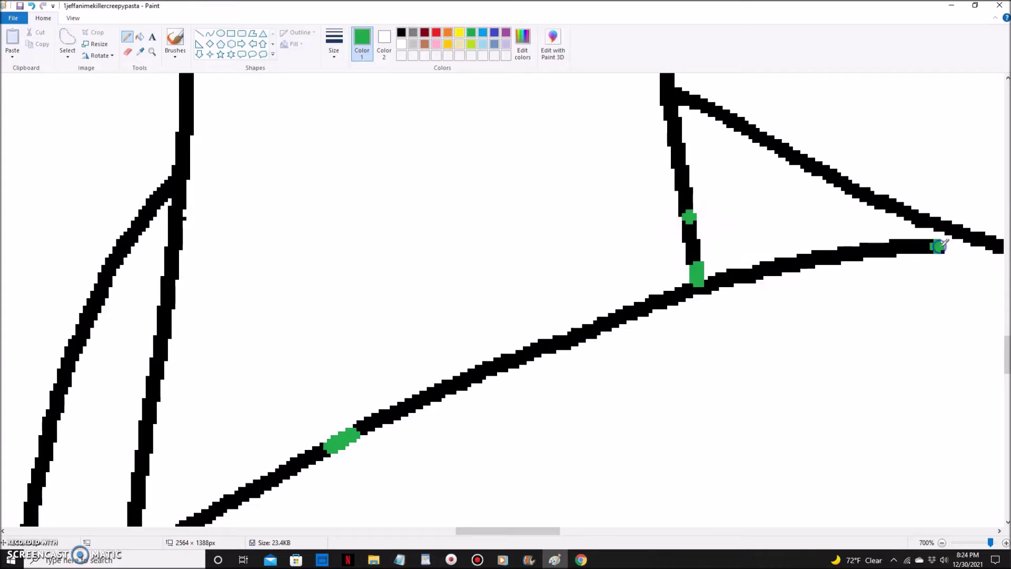
Retouch the hair spike behind the neck with green pencil marks along its tip and long back edge
scroll(900, 323, "up", 5)
left_click(567, 113)
left_click_drag(600, 247, 591, 196)
left_click(552, 150)
left_click(582, 176)
left_click(593, 224)
left_click_drag(600, 263, 595, 234)
left_click(615, 335)
left_click(619, 353)
left_click(601, 244)
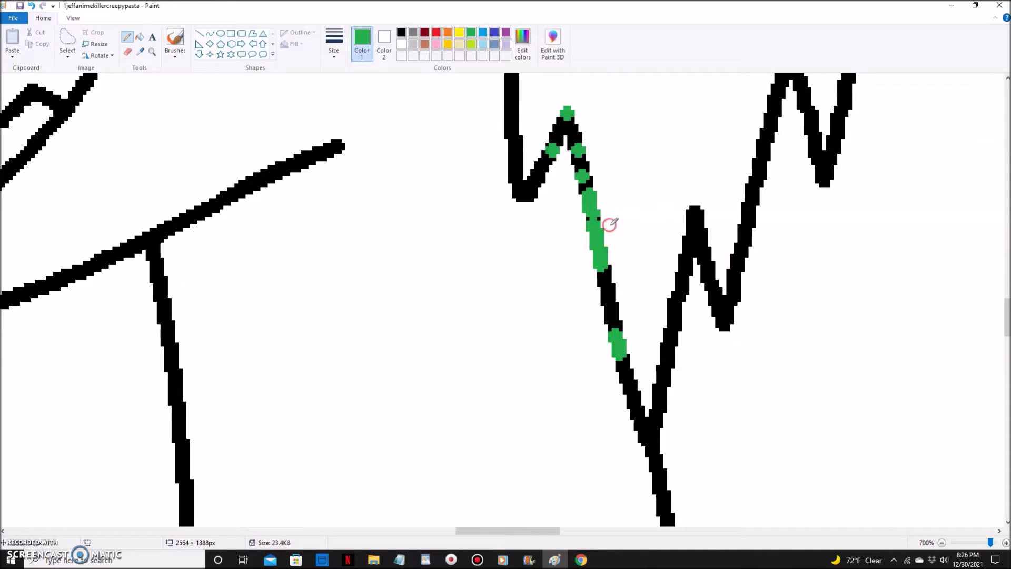
Recolour the upper green marks on the hair spike black and sharpen the notch beside it
left_click(401, 32)
left_click(567, 113)
left_click(552, 150)
left_click_drag(578, 150, 601, 263)
left_click(523, 203)
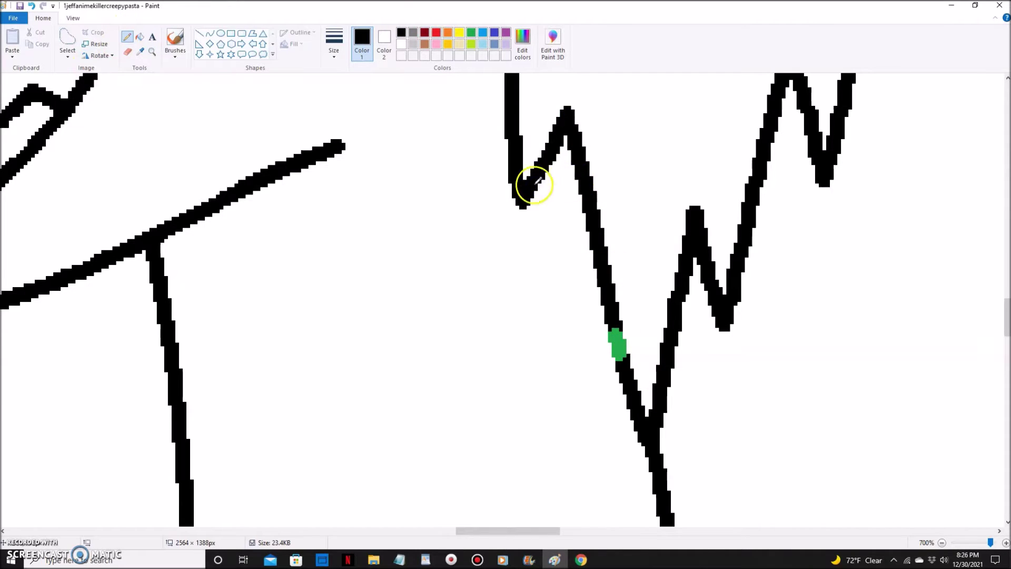
Recolour the remaining green marks on the long hair spike behind the neck black
left_click(941, 541)
left_click(942, 542)
left_click(152, 52)
left_click(398, 341)
left_click(471, 33)
double_click(127, 51)
key("ctrl+z")
left_click(152, 51)
left_click(140, 36)
left_click(559, 138)
left_click(596, 259)
Undo the last recolouring, patch the back line in black and clear the leftover marks beside it with white
double_click(31, 5)
left_click(128, 38)
left_click(727, 250)
left_click(140, 37)
right_click(730, 253)
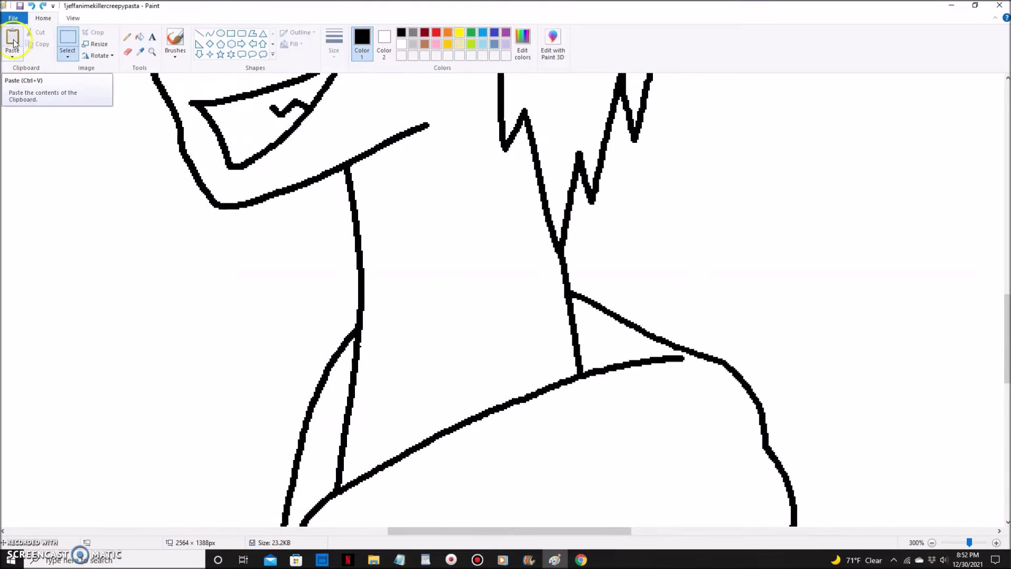
Paste the full-body character reference picture onto the blank canvas behind the head and shoulders
left_click(12, 39)
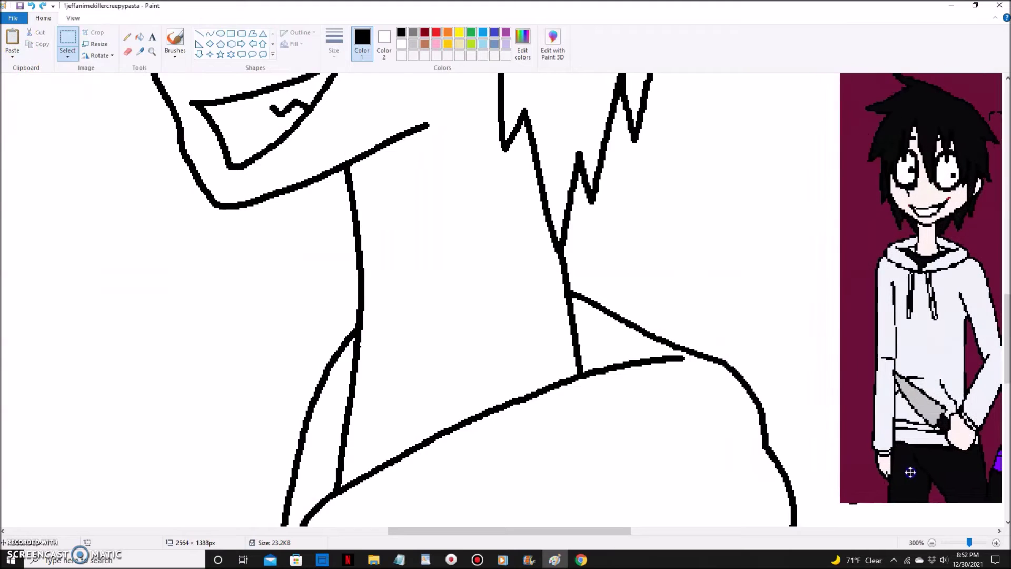
left_click(127, 37)
scroll(375, 352, "up", 2)
Reshape the peaks and notches of the hair spikes behind the neck with black and white pencil touches
left_click(561, 367)
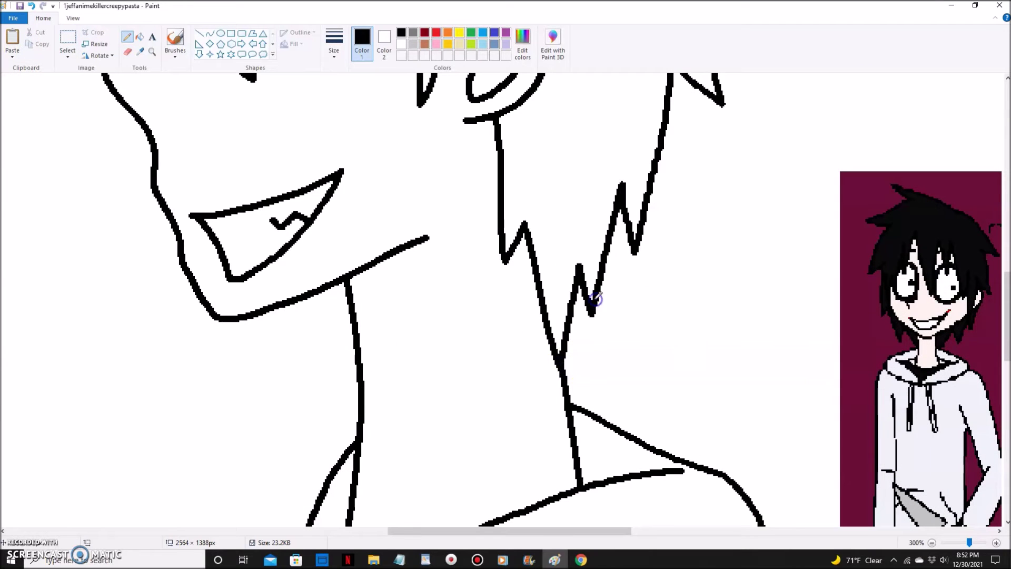
scroll(595, 299, "up", 2)
left_click(151, 52)
left_click(593, 325)
left_click(592, 325)
left_click(593, 324)
left_click(127, 37)
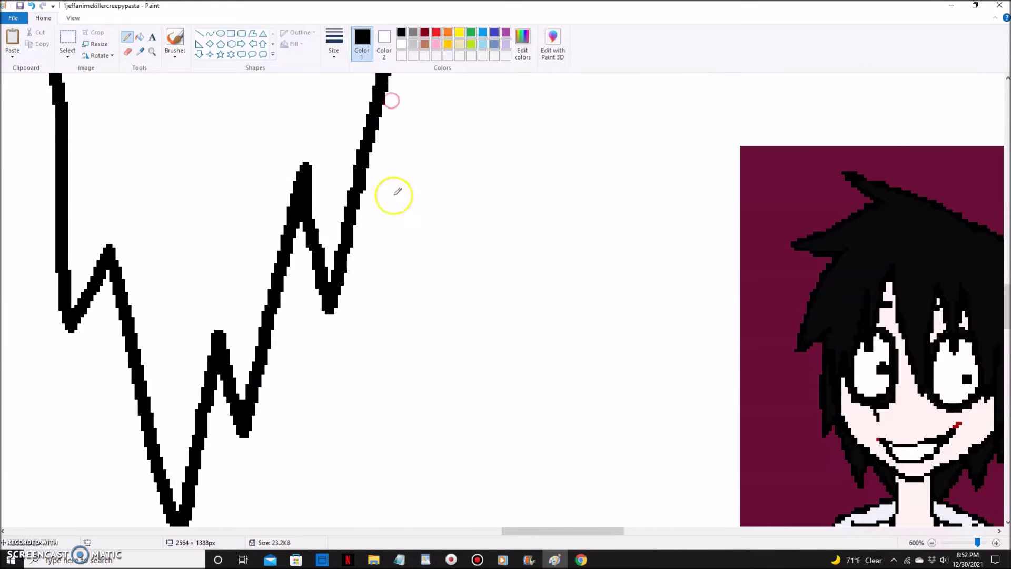
left_click(329, 282)
right_click(315, 177)
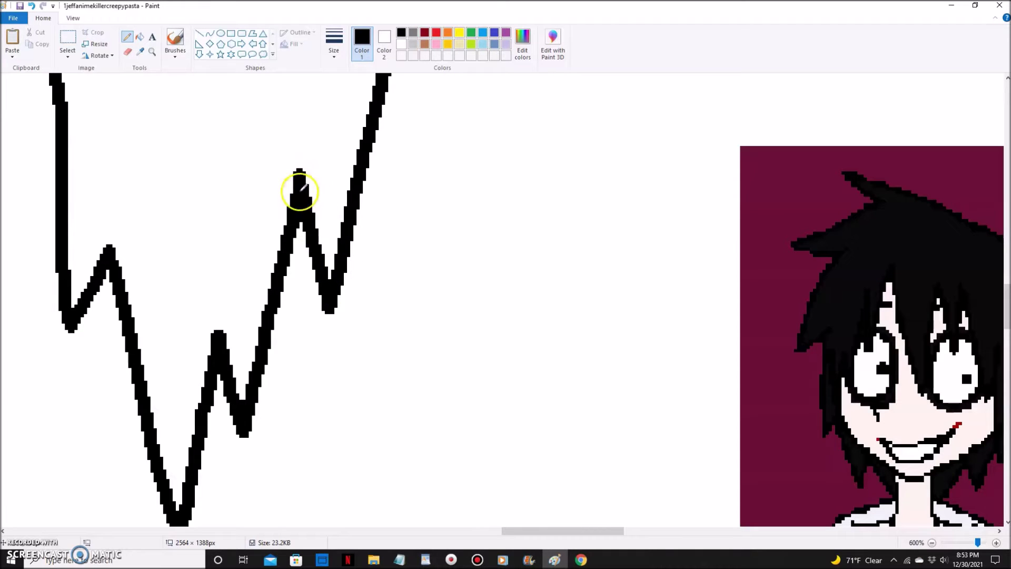
right_click(228, 337)
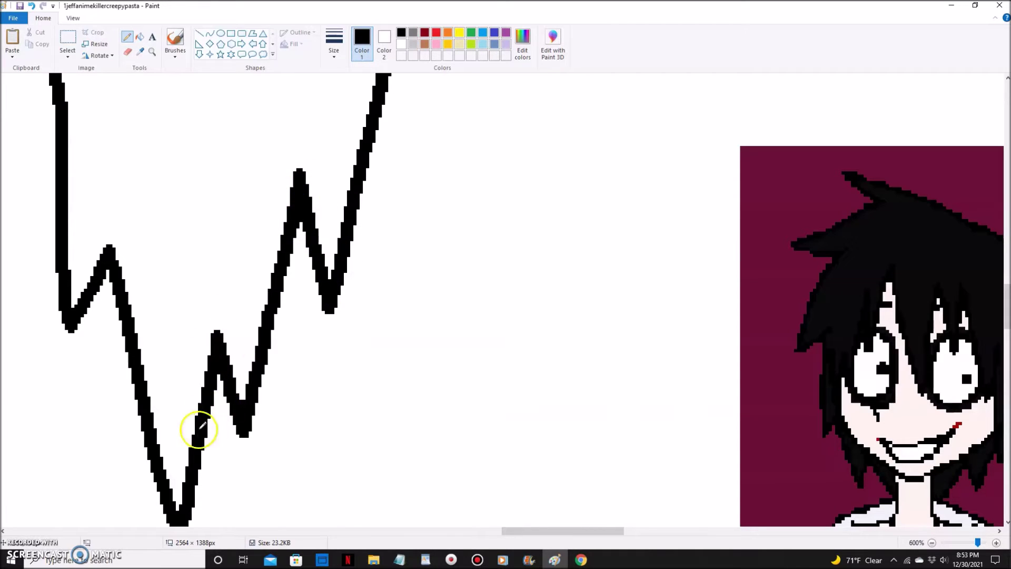
left_click(244, 434)
Smooth the long back edge of the hair and the notch behind the ear with black and white pencil touches
scroll(298, 343, "up", 4)
left_click(504, 230)
right_click(389, 147)
scroll(407, 131, "up", 6)
right_click(482, 278)
left_click(467, 259)
right_click(482, 264)
left_click(467, 266)
right_click(464, 386)
left_click(476, 380)
right_click(462, 311)
left_click(478, 424)
right_click(468, 427)
scroll(525, 388, "down", 2)
right_click(410, 422)
scroll(402, 431, "down", 2)
left_click(395, 379)
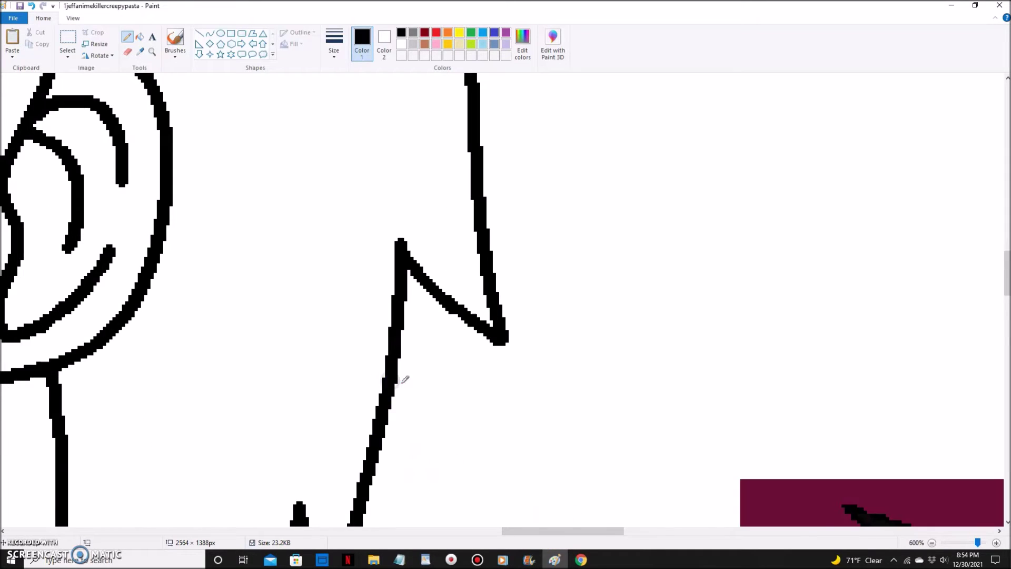
Touch up the upper outer curve of the ear and check the line work of the ear and bangs
left_click_drag(550, 530, 479, 529)
right_click(683, 274)
scroll(685, 269, "up", 4)
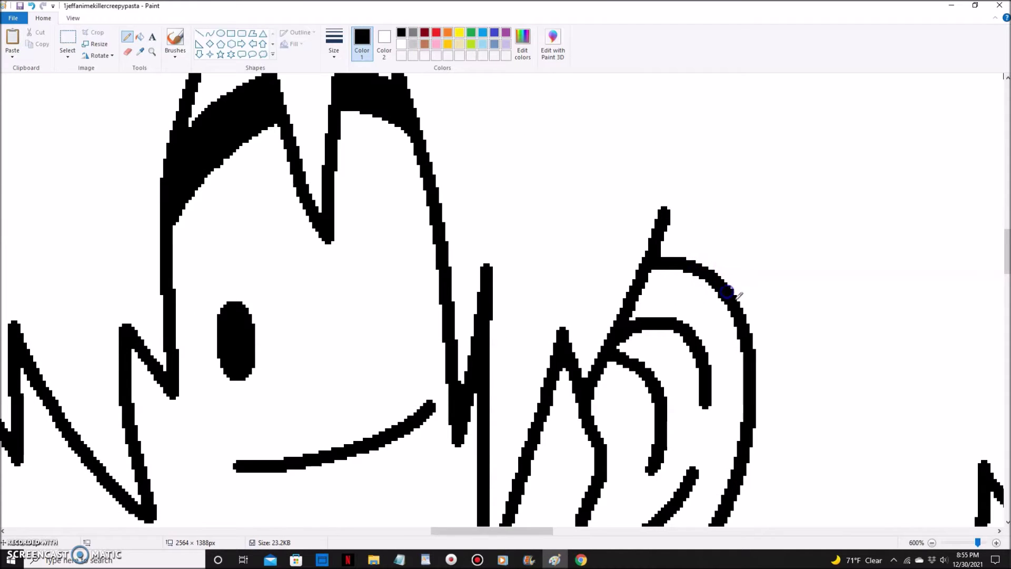
scroll(734, 342, "down", 4)
scroll(525, 361, "up", 2)
scroll(545, 184, "down", 2)
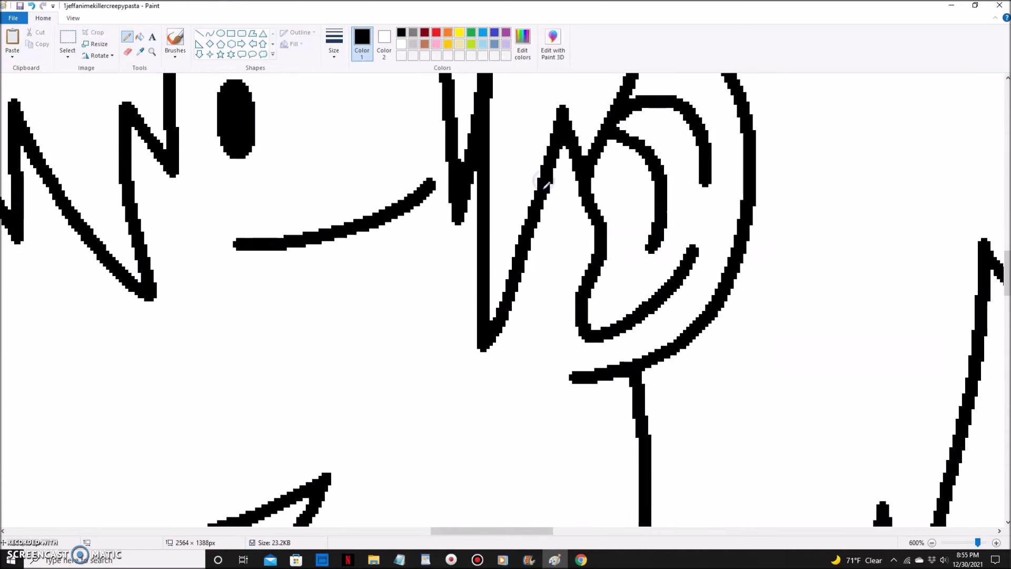
scroll(554, 283, "up", 6)
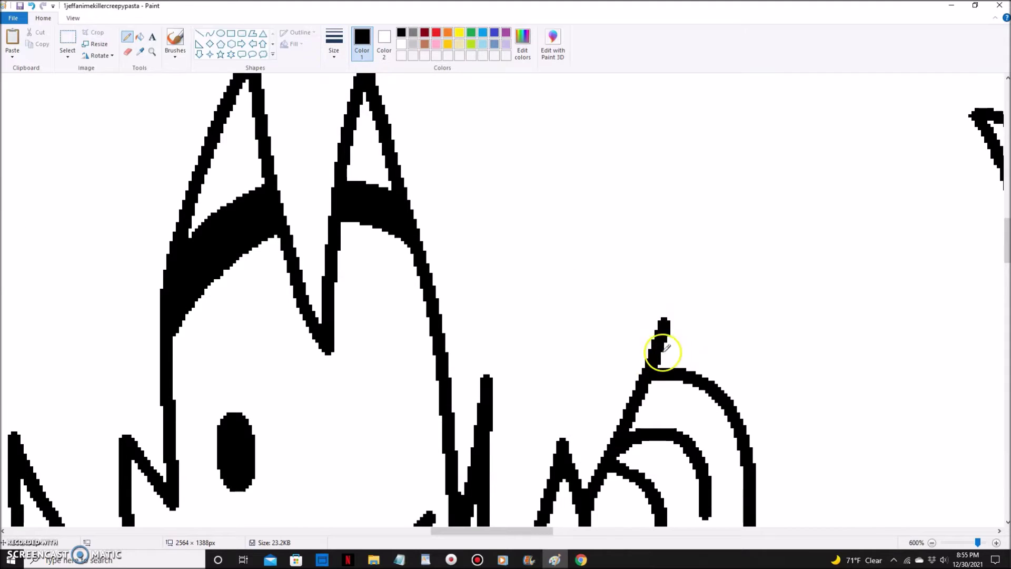
Smooth the upper front hair spike and the forehead hair outline, and save the drawing
scroll(357, 328, "up", 4)
scroll(198, 200, "left", 5)
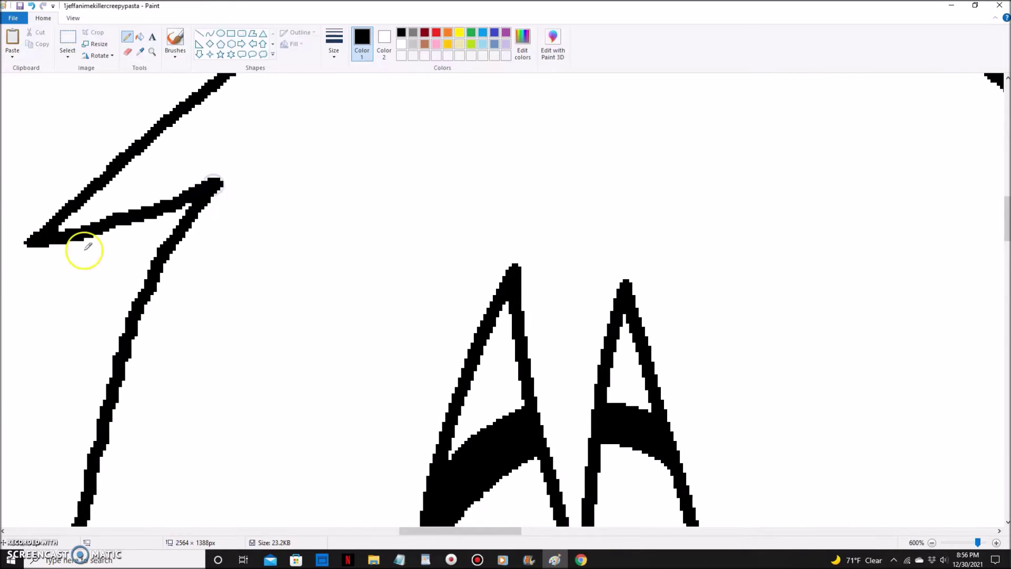
scroll(469, 311, "up", 8)
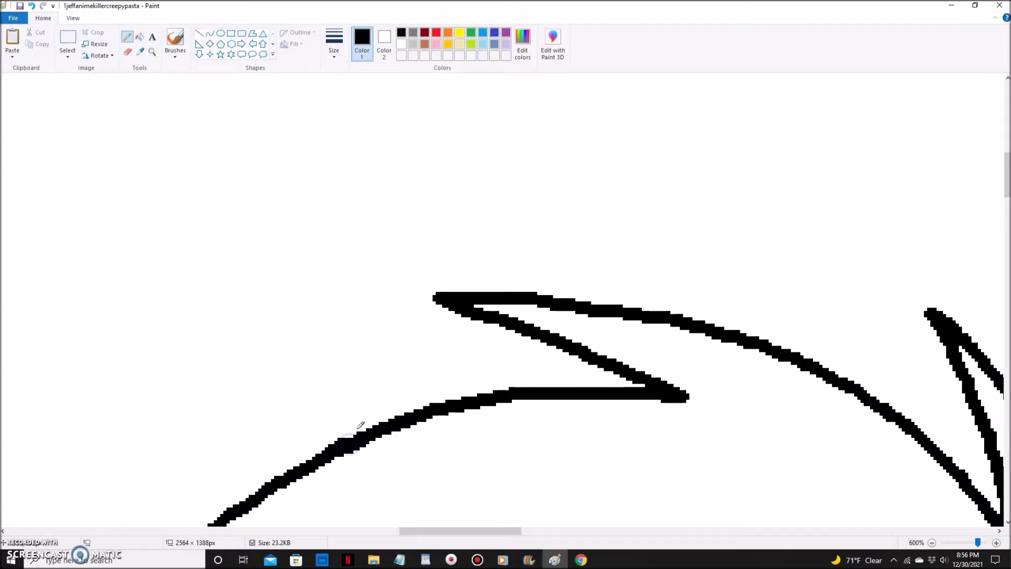
scroll(287, 372, "down", 6)
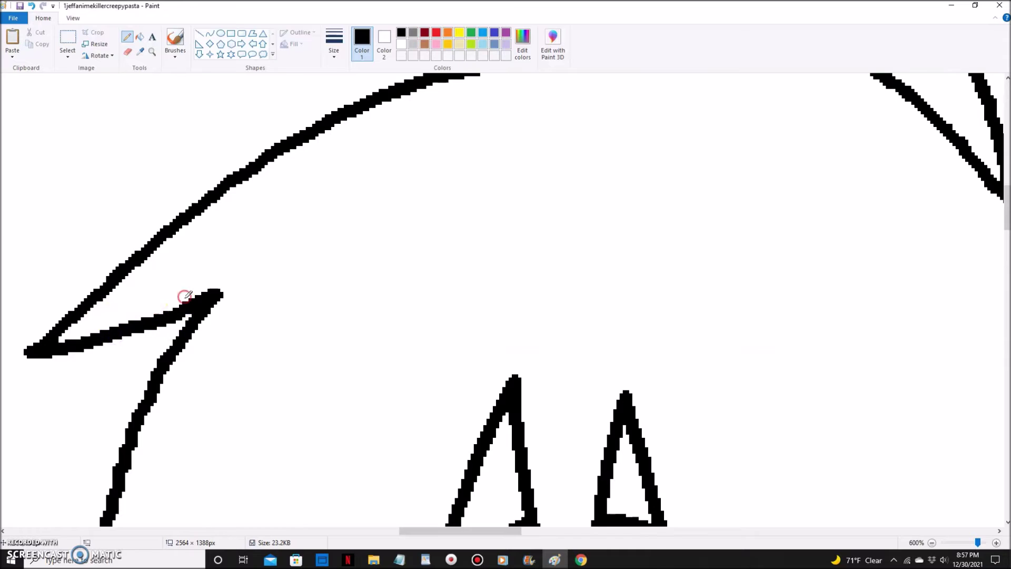
triple_click(932, 543)
left_click(20, 6)
Draw a straight horizontal gold line beneath the shoulders to close off the bust
left_click(931, 542)
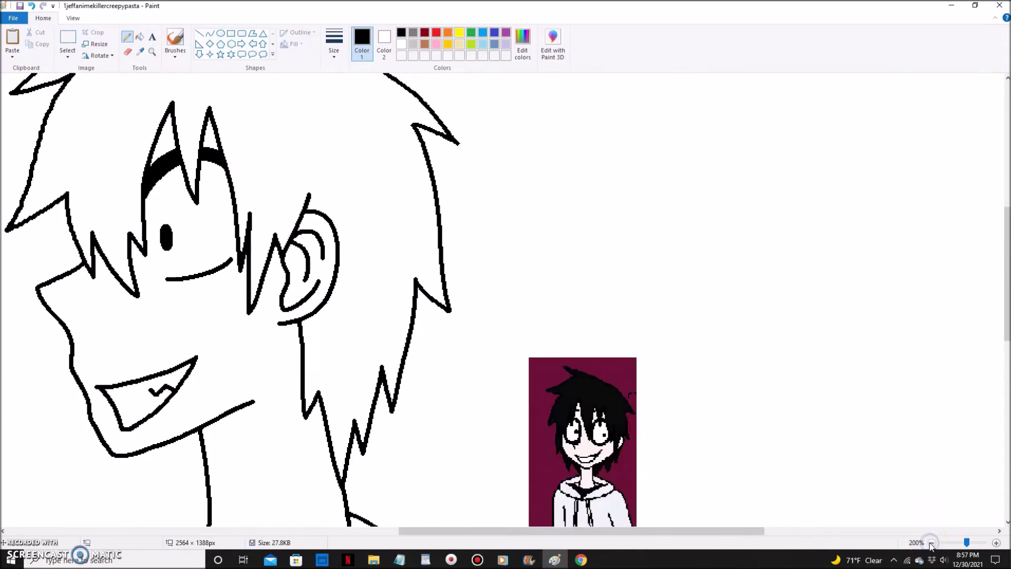
left_click(931, 542)
left_click(199, 32)
left_click(448, 44)
left_click_drag(233, 391, 500, 390)
mouse_move(426, 392)
left_mouse_down()
mouse_move(415, 403)
mouse_move(420, 391)
left_mouse_up()
left_click(363, 421)
Fill the hoodie and both collar sections with the pale lavender of the reference picture's hoodie
left_click(140, 37)
left_click(152, 51)
left_click(425, 300)
left_click(369, 422)
Add a short black line from the shoulder's lower curve down to the gold line and smooth and extend that curve
left_click(153, 52)
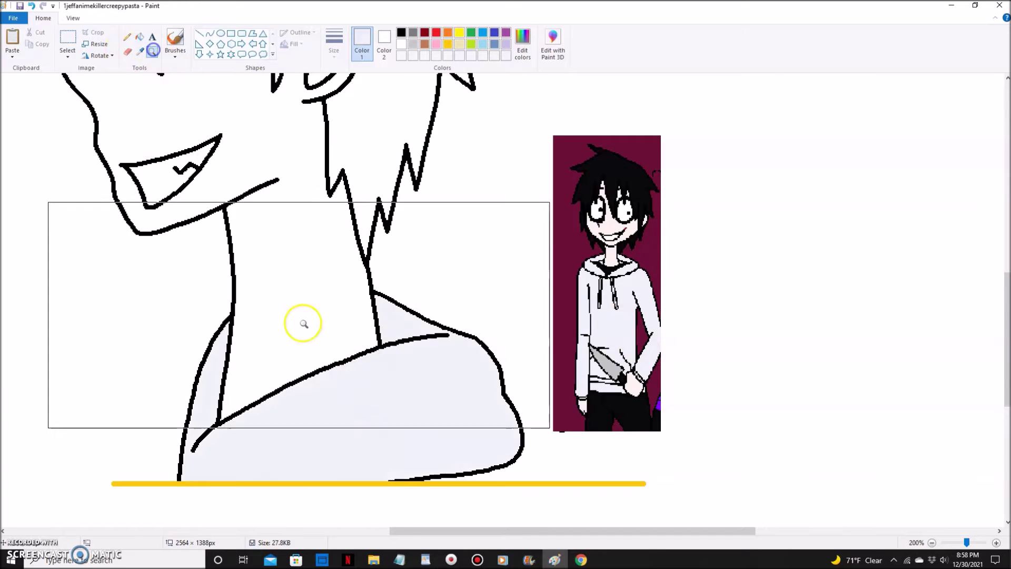
left_click(381, 441)
left_click(127, 36)
left_click_drag(731, 357, 746, 379)
left_click(448, 44)
left_click(140, 51)
left_click(554, 371)
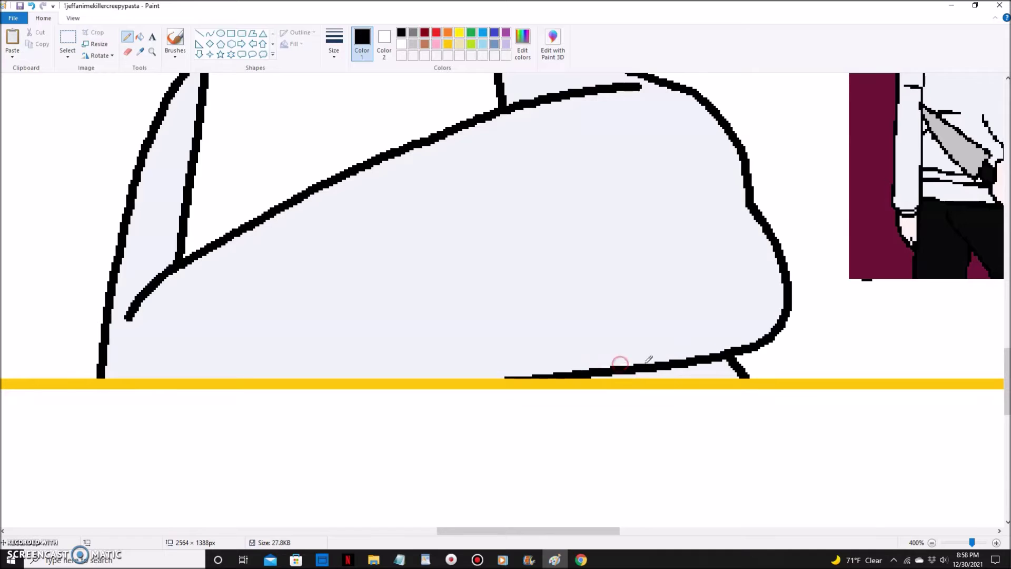
left_click_drag(696, 354, 726, 347)
left_click_drag(506, 376, 490, 377)
Smooth the collar's back edge and the outline of the back shoulder with pencil touches, keeping the fill lavender
scroll(693, 388, "up", 2)
left_click_drag(707, 215, 748, 236)
left_click_drag(613, 169, 588, 153)
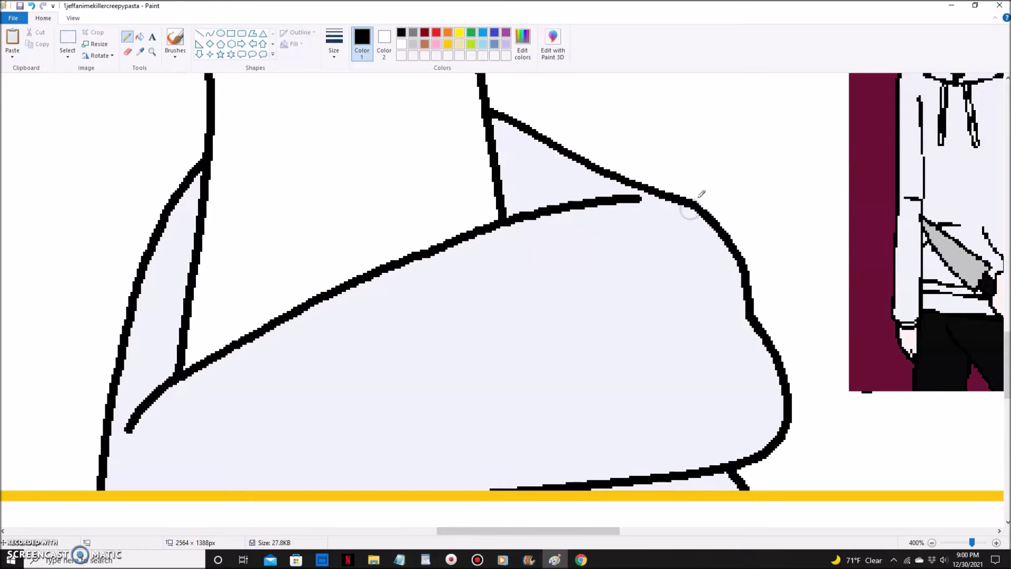
left_click(725, 226)
left_click(745, 319)
scroll(762, 334, "down", 2)
scroll(762, 334, "up", 2)
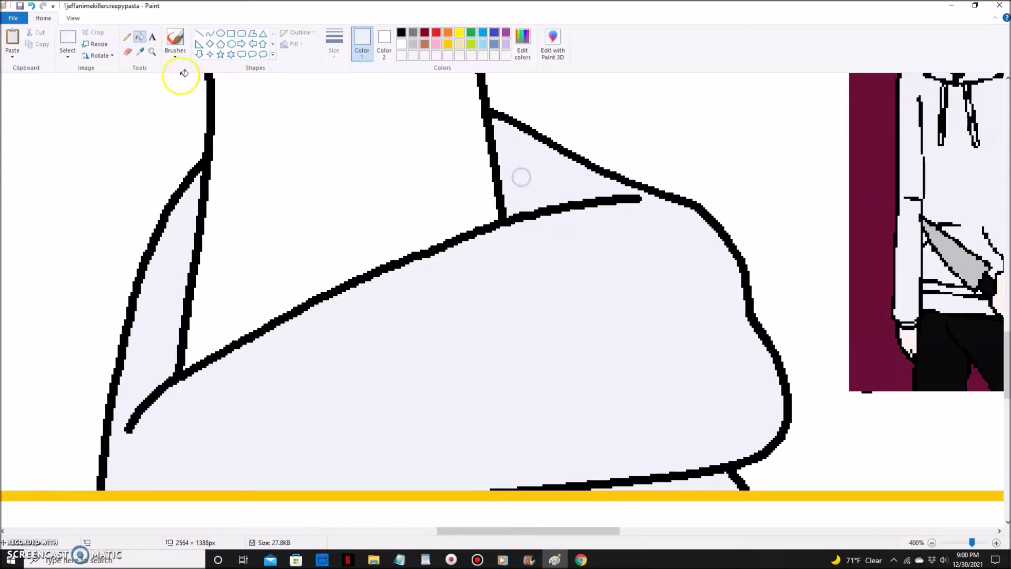
scroll(481, 106, "up", 4)
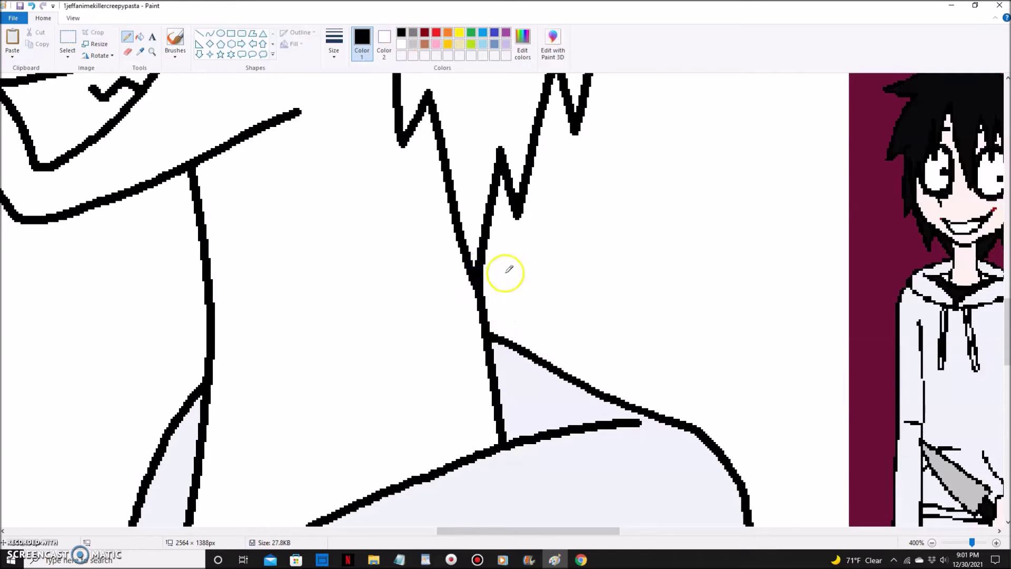
Touch up the hair spike behind the neck and the inner ear curve
scroll(509, 270, "up", 5)
right_click(437, 276)
left_click_drag(543, 531, 489, 531)
left_click(692, 320)
left_click(702, 252)
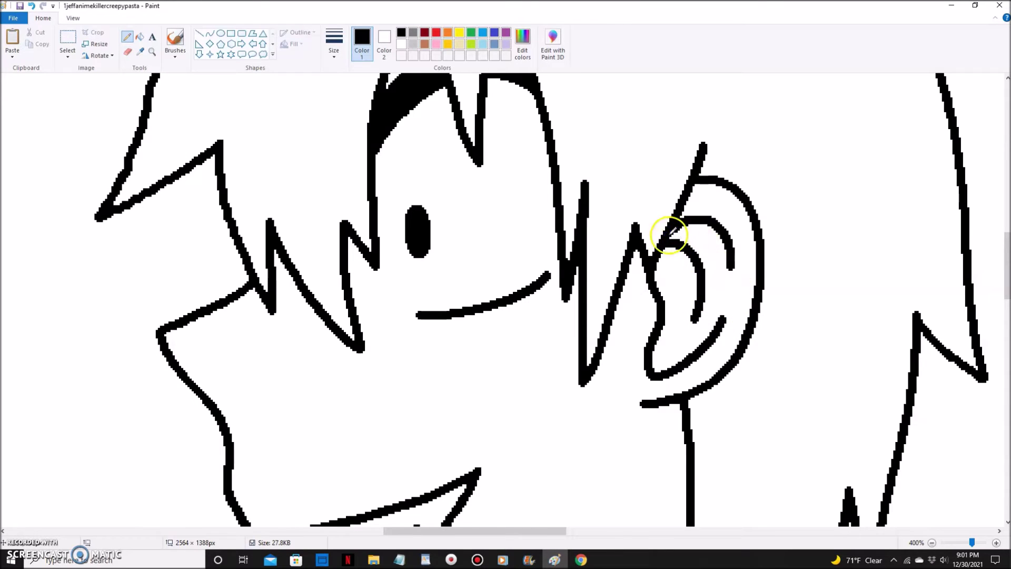
Retrace the lower front hair spike in brown with a shorter tip and a smoother front edge
scroll(671, 235, "up", 3)
left_click(333, 45)
left_click(358, 137)
left_click(424, 44)
mouse_move(193, 77)
left_mouse_down()
mouse_move(186, 92)
mouse_move(222, 258)
left_mouse_up()
scroll(228, 236, "up", 2)
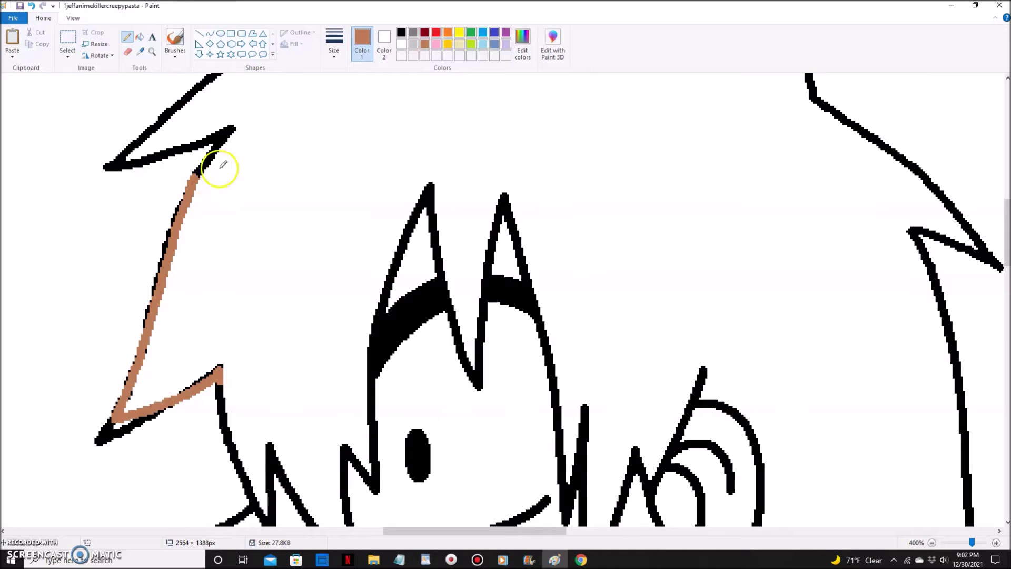
left_click_drag(231, 137, 213, 139)
Recolour the brown front hair spike black, clear the old outline with white and smooth its front edge
scroll(241, 156, "down", 2)
left_click(401, 33)
scroll(223, 358, "up", 2)
mouse_move(223, 362)
left_mouse_down()
mouse_move(227, 145)
mouse_move(192, 405)
left_mouse_up()
left_click(140, 37)
right_click(243, 143)
left_click(126, 36)
left_click(140, 38)
right_click(140, 174)
left_click(132, 364)
left_click(123, 36)
left_click(137, 364)
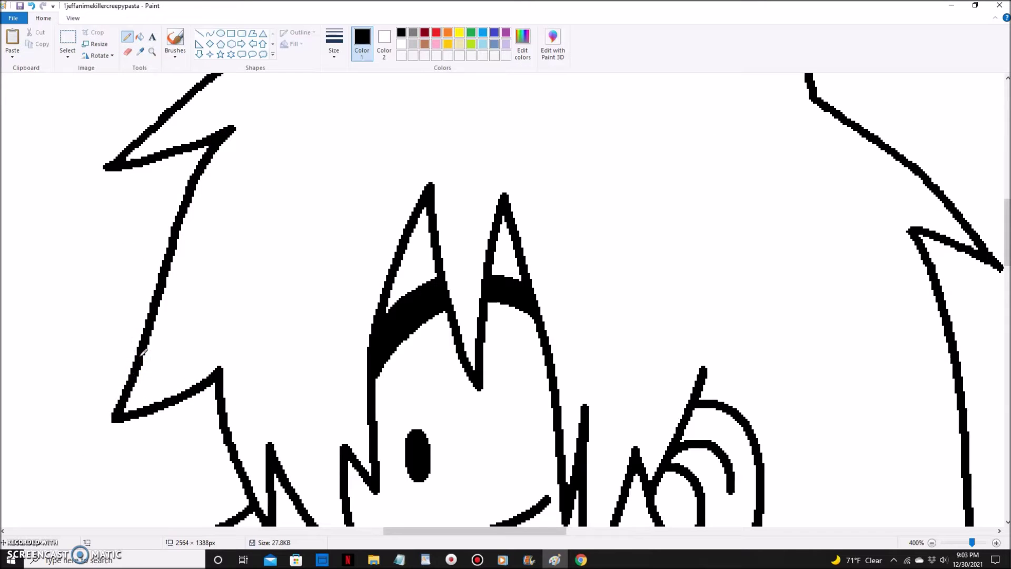
left_click_drag(192, 182, 178, 232)
Trim the rear crown spike's tip, extend the front crown spike's tip forward and smooth its upper edge
scroll(140, 273, "up", 5)
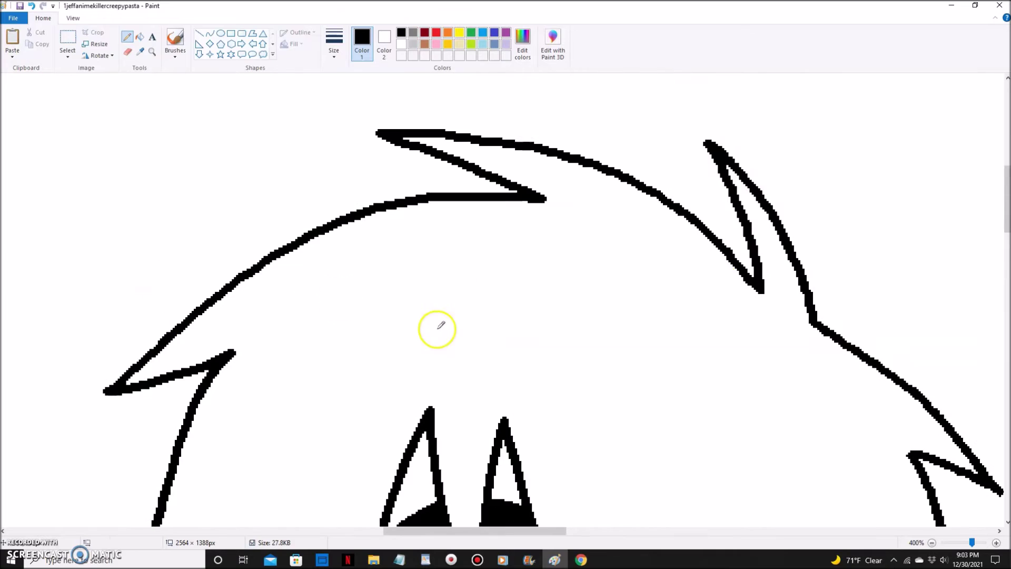
left_click_drag(733, 165, 708, 138)
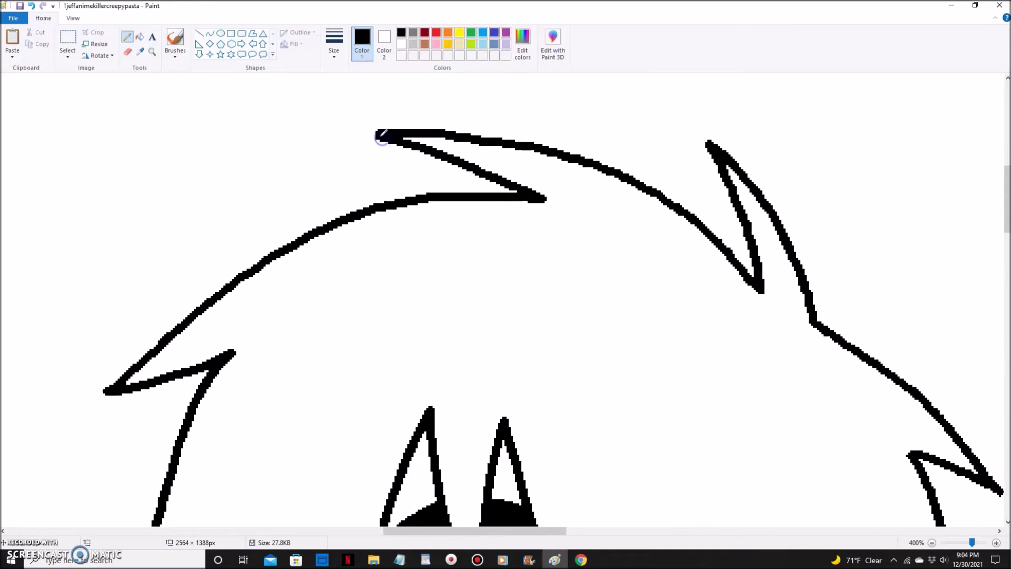
left_click_drag(442, 128, 503, 140)
left_click(529, 147)
left_click_drag(538, 147, 565, 149)
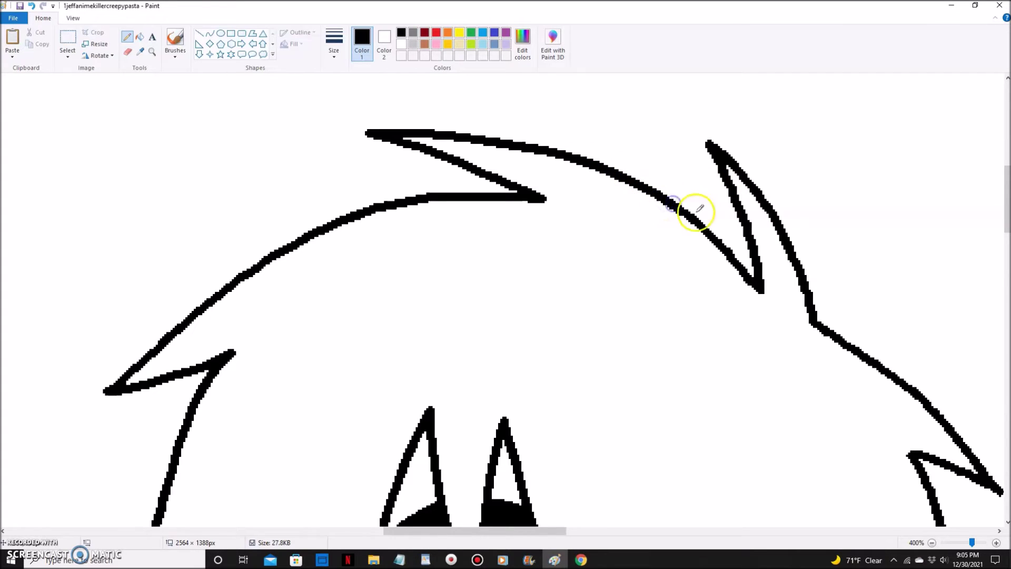
Sharpen the rear crown spike's tip and smooth its back edge and the notch at its base
right_click(705, 150)
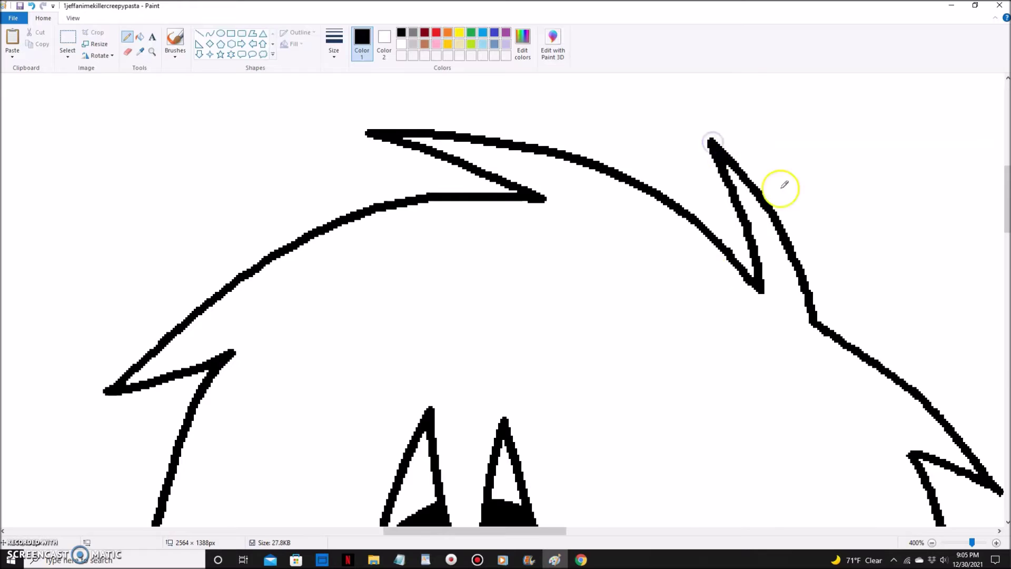
scroll(778, 185, "down", 3)
left_click(786, 149)
scroll(772, 212, "up", 3)
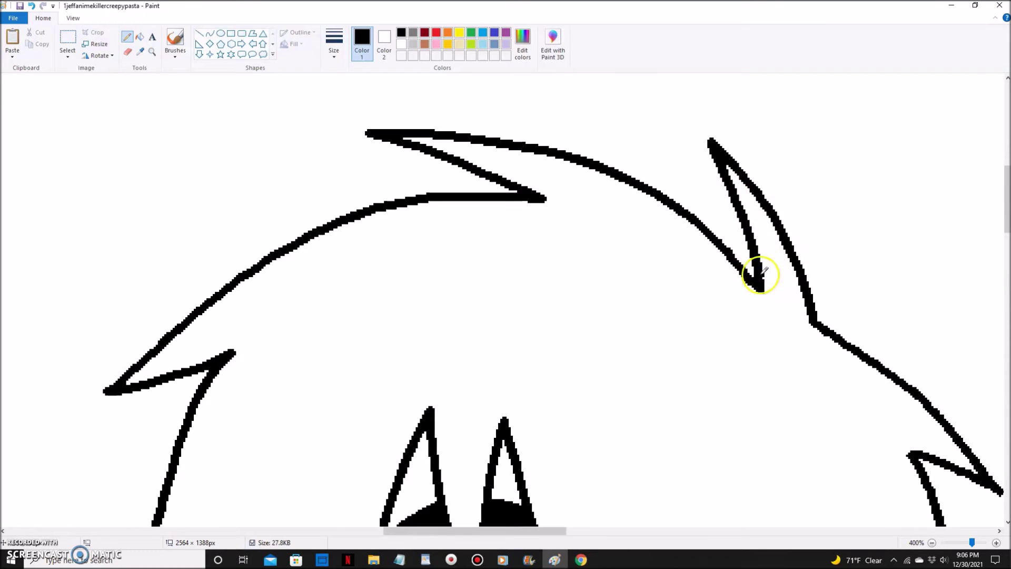
scroll(761, 298, "down", 3)
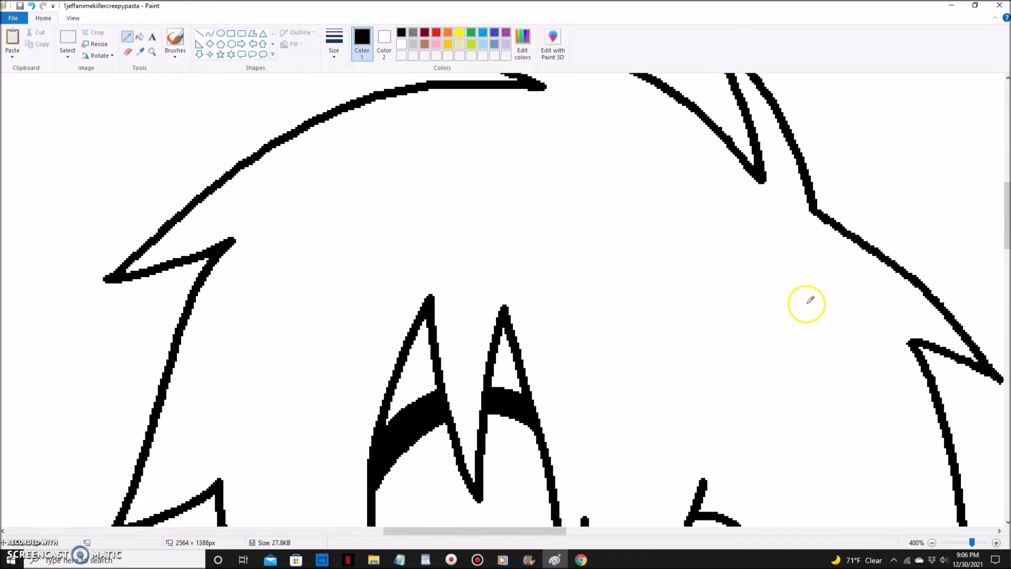
left_click(725, 123)
scroll(799, 277, "up", 1)
Reshape the tip of the upper back hair spike with pencil touches
scroll(798, 277, "down", 1)
scroll(770, 393, "right", 2)
left_click(771, 393)
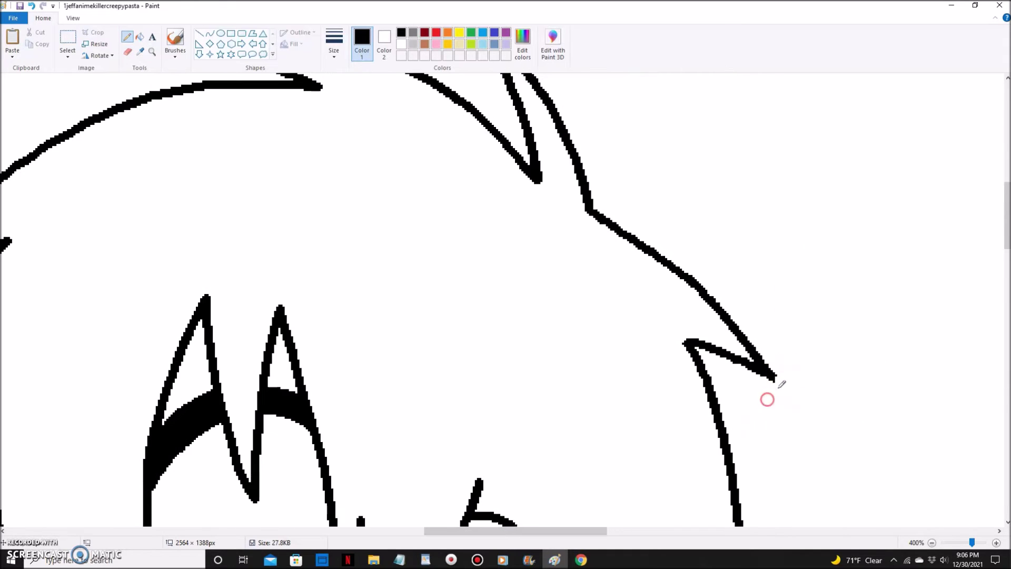
left_click(781, 377)
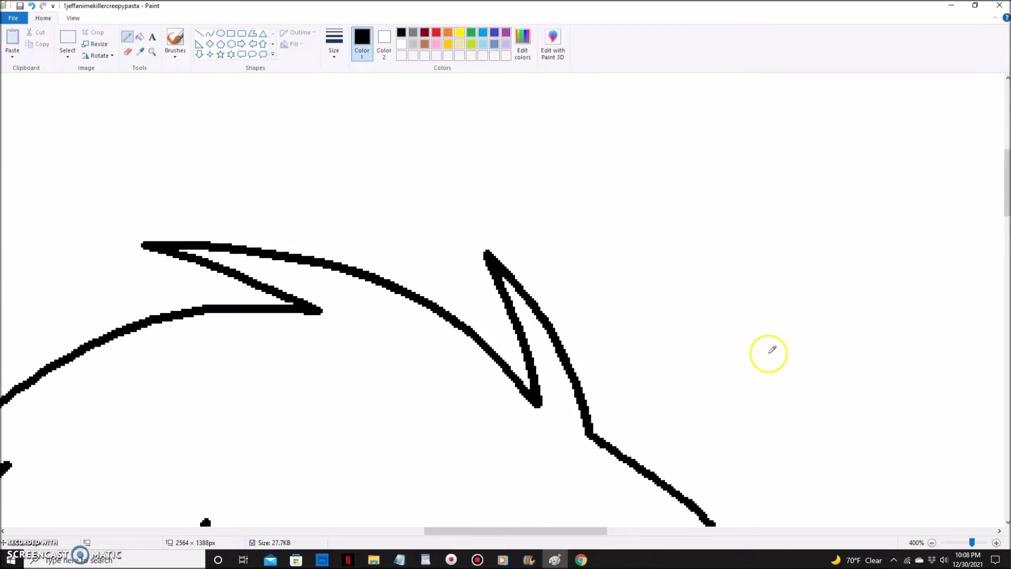
scroll(771, 349, "down", 10)
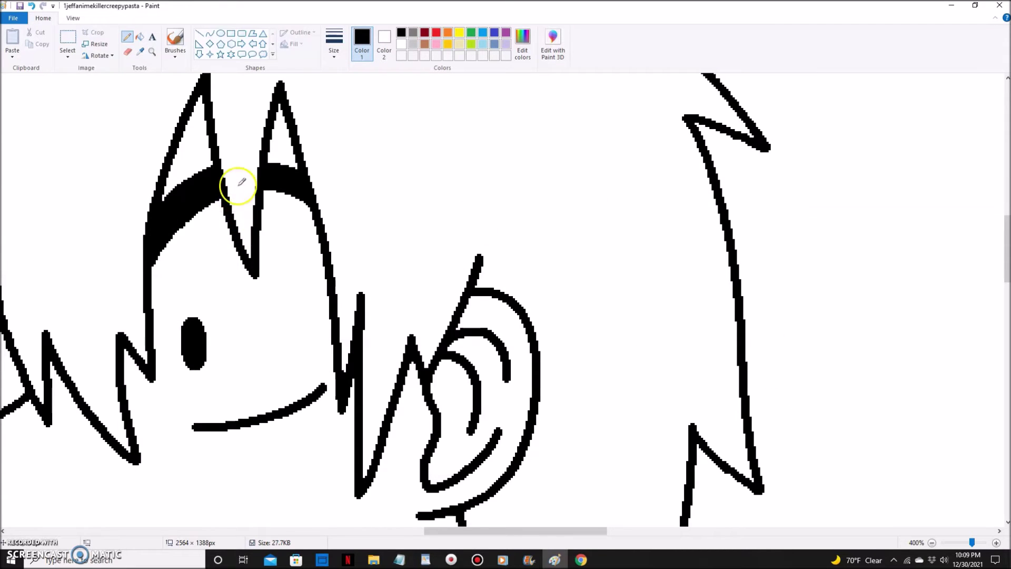
Smooth the hair edge running down from the lower front spike to the bangs with white pencil touches
scroll(257, 205, "up", 3)
scroll(258, 204, "left", 7)
right_click(363, 438)
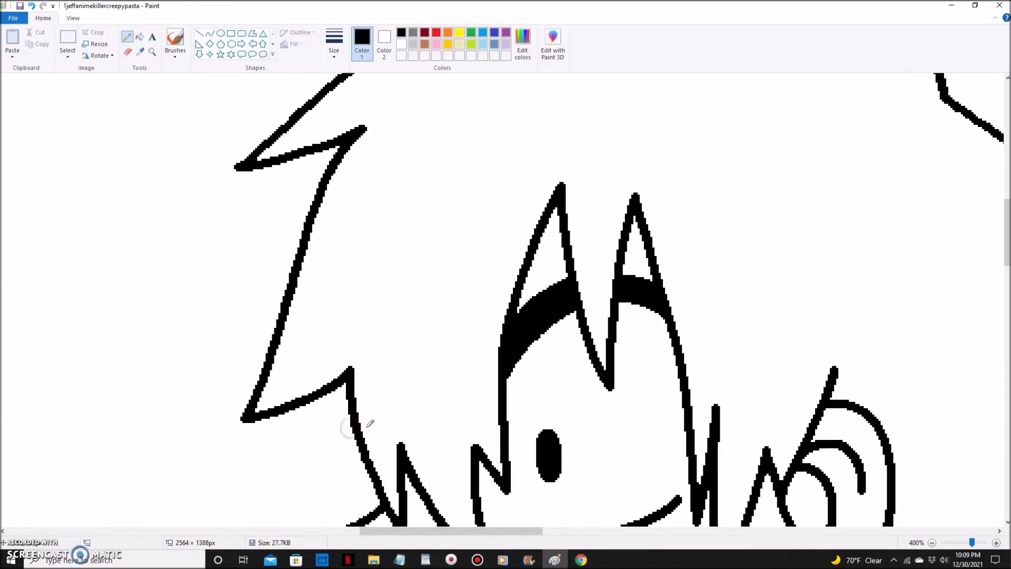
right_click(352, 425)
scroll(458, 366, "down", 3)
scroll(427, 488, "down", 3)
scroll(426, 488, "right", 2)
Extend the smile's rear corner with a narrow pointed wedge rising across the cheek toward the ear
left_click(334, 50)
left_click(361, 133)
scroll(391, 242, "up", 10)
scroll(473, 255, "down", 7)
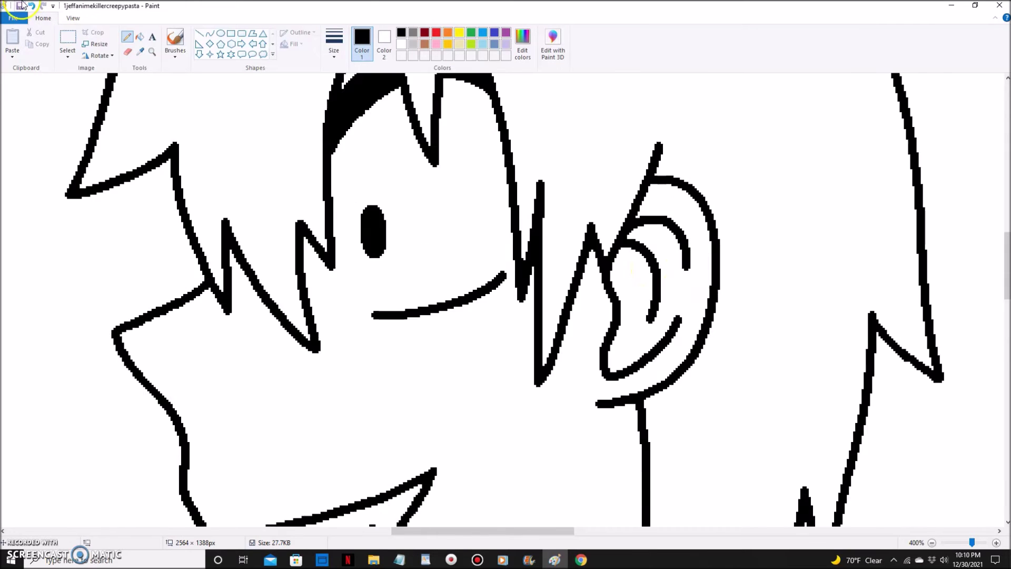
scroll(799, 362, "up", 2)
scroll(444, 271, "down", 2)
left_click(152, 52)
triple_click(286, 247)
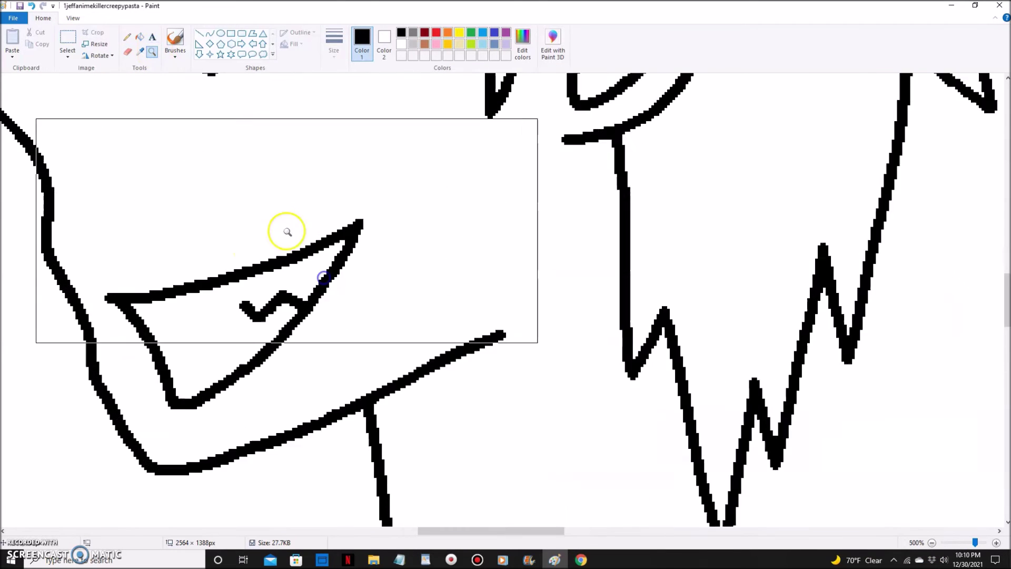
left_click(288, 231)
scroll(437, 223, "up", 2)
mouse_move(345, 323)
left_mouse_down()
mouse_move(361, 375)
mouse_move(276, 354)
left_mouse_up()
left_click(333, 50)
left_click(361, 133)
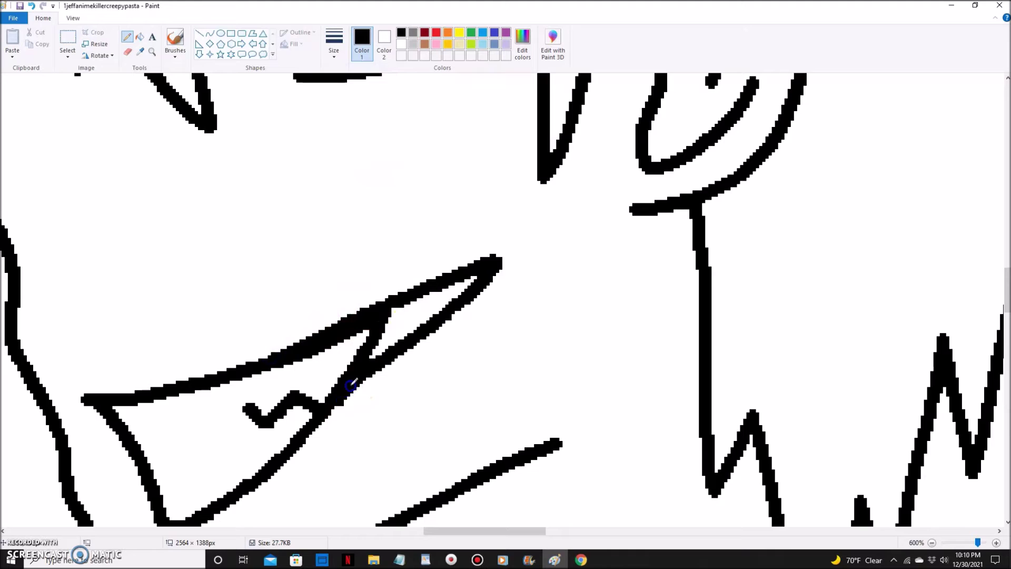
Sharpen the extended mouth corner's tip and smooth the upper lip line into one even, thin curve
left_click(498, 257)
mouse_move(359, 307)
left_mouse_down()
mouse_move(207, 393)
mouse_move(169, 396)
mouse_move(235, 381)
left_mouse_up()
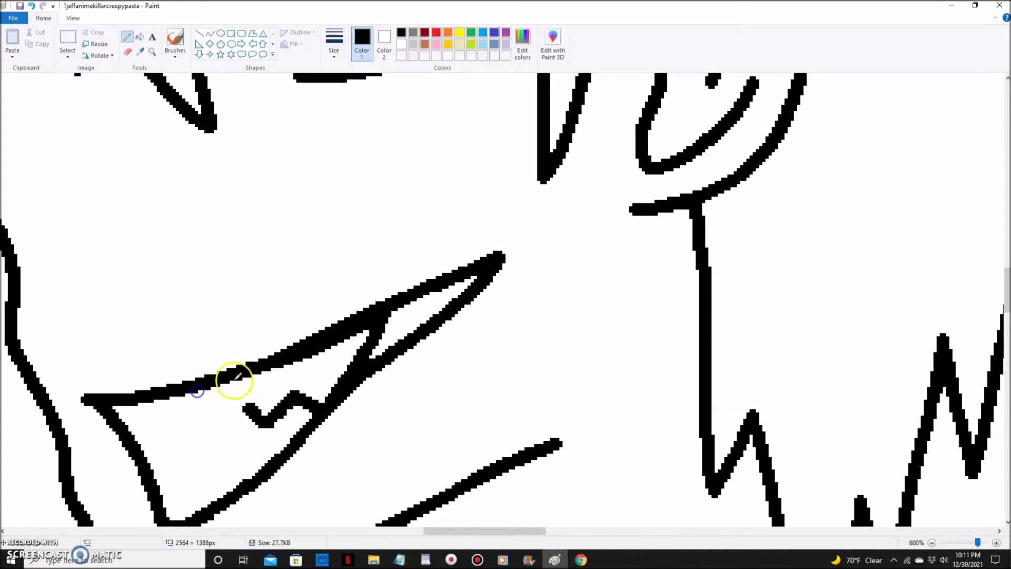
left_click(274, 367)
mouse_move(266, 355)
left_mouse_down()
mouse_move(338, 323)
mouse_move(306, 339)
left_mouse_up()
left_click_drag(368, 312, 383, 301)
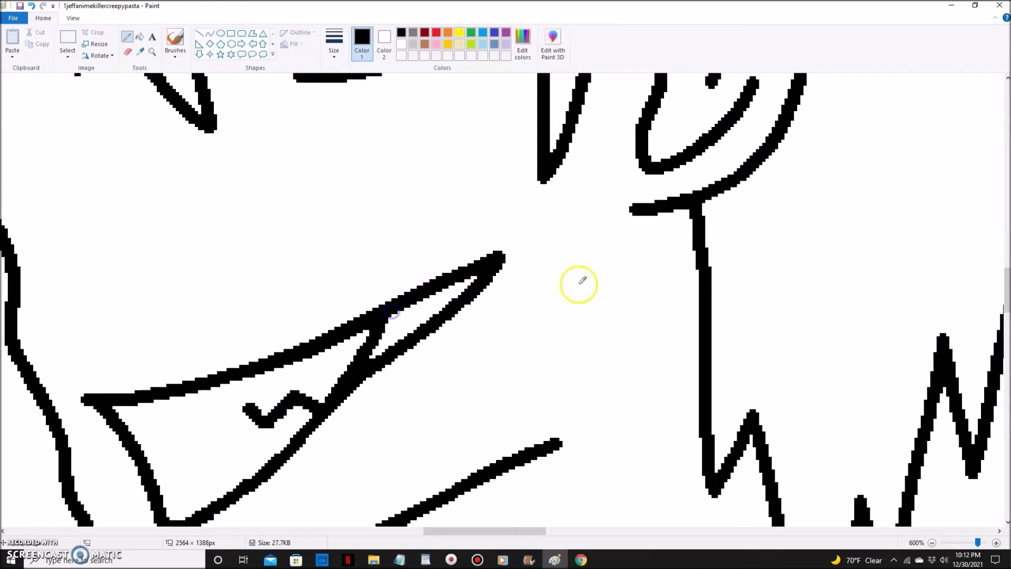
Extend the front mouth corner into a small pointed wedge reaching the face outline
scroll(421, 316, "down", 2)
scroll(579, 295, "left", 6)
scroll(580, 295, "down", 2)
mouse_move(785, 177)
left_mouse_down()
mouse_move(817, 217)
mouse_move(788, 176)
mouse_move(766, 178)
left_mouse_up()
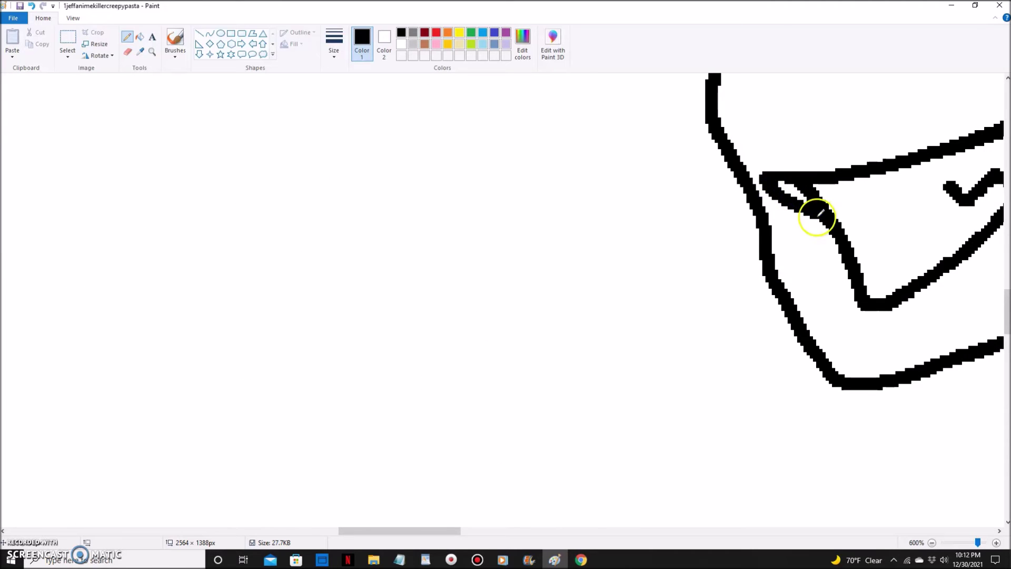
left_click_drag(817, 216, 758, 179)
scroll(837, 341, "up", 2)
Sample the pale skin tone from the reference picture and fill the face, ear and neck with it
triple_click(931, 542)
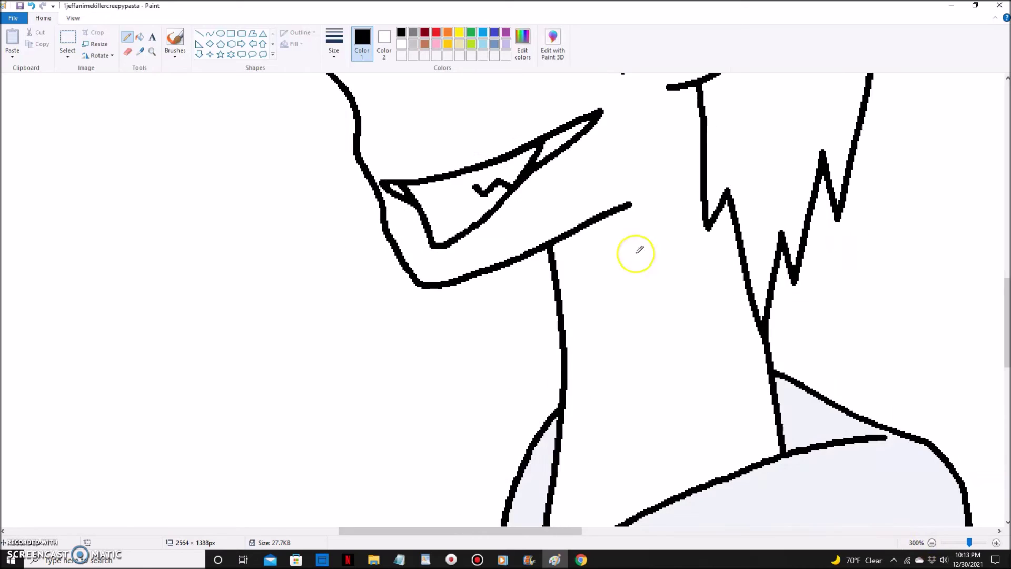
scroll(645, 253, "right", 5)
left_click(140, 51)
double_click(995, 543)
scroll(742, 443, "right", 5)
scroll(743, 443, "up", 2)
left_click(743, 443)
left_click(519, 348)
Close the gaps at both ends of the lower eyelid with thin pink pencil lines up to the hair
left_click(127, 37)
left_click(436, 44)
left_click_drag(420, 262, 464, 317)
scroll(629, 241, "up", 1)
left_click_drag(626, 379, 638, 352)
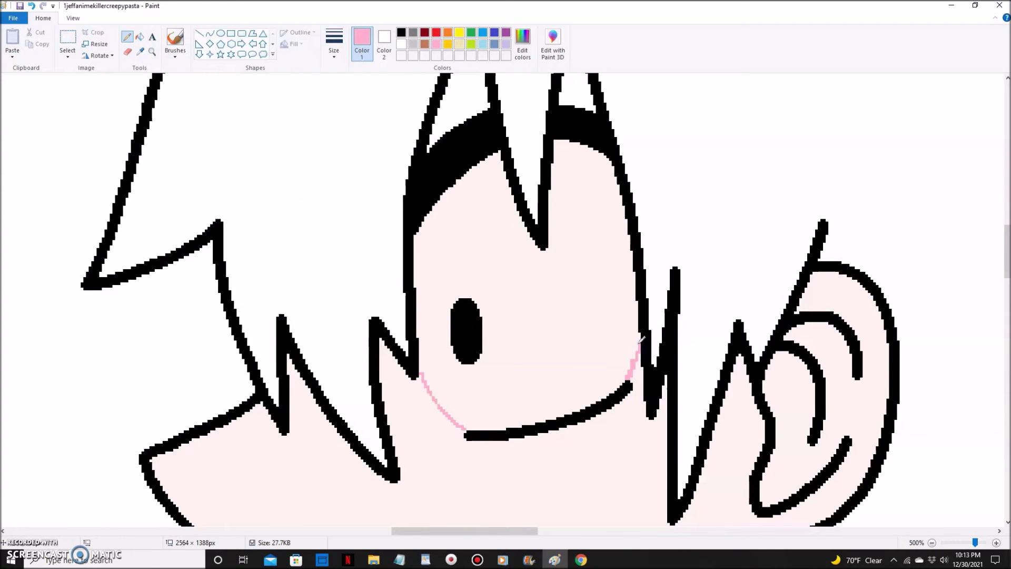
Fill the enclosed eye white and recolour the pink closing lines with the skin tone
left_click(139, 37)
left_click(534, 326)
left_click(139, 51)
left_click(651, 354)
left_click(515, 320)
Sample the red from the reference picture's mouth corner and fill the drawing's mouth corners with it
scroll(515, 320, "down", 2)
left_click(931, 543)
left_click(140, 53)
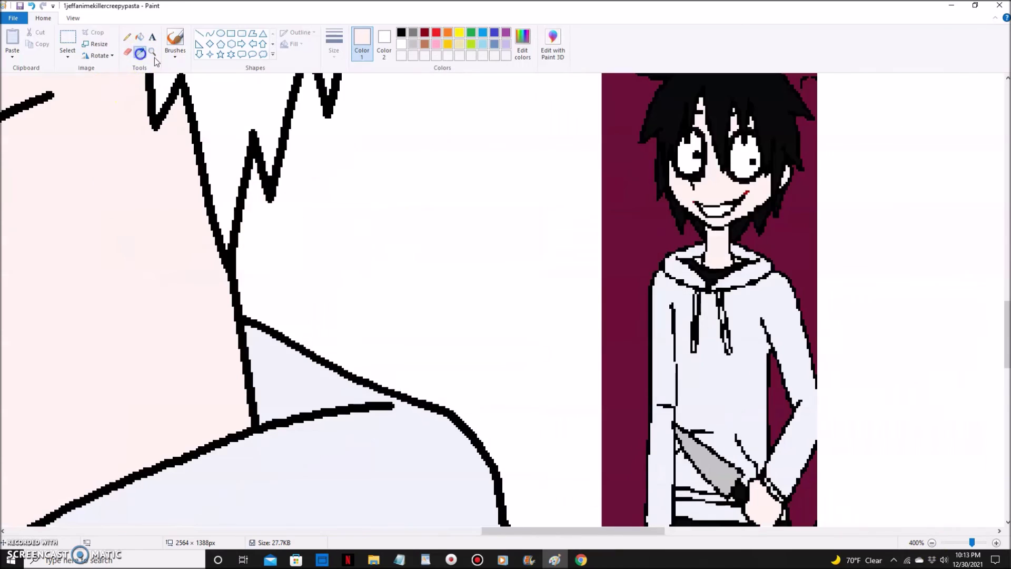
left_click(747, 193)
left_click_drag(458, 531, 424, 533)
left_click(128, 343)
Fill the hair black and the gaps between the bangs with the skin tone
triple_click(931, 543)
scroll(359, 266, "up", 3)
left_click(401, 33)
left_click(334, 255)
left_click(140, 51)
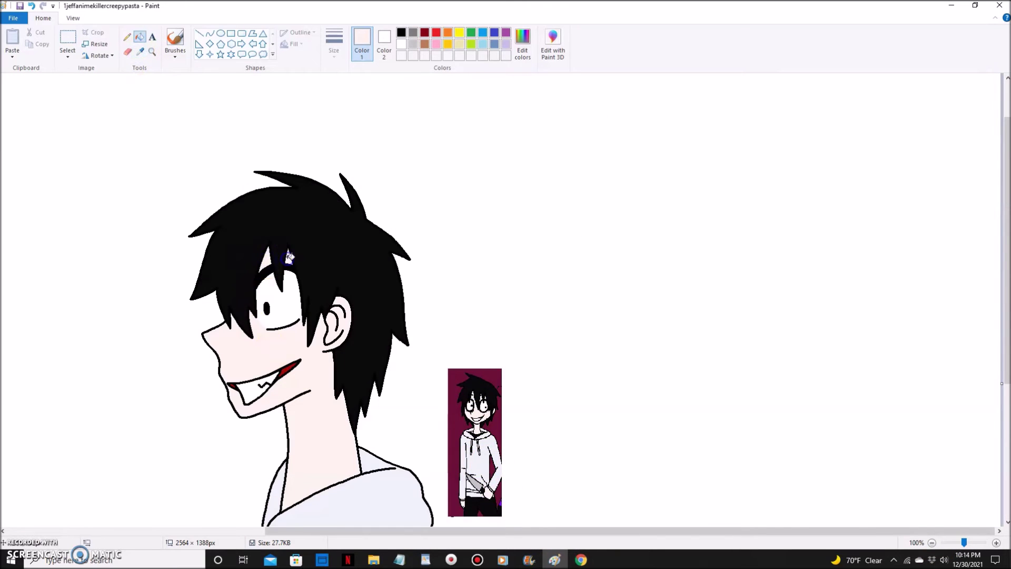
Try to extend the hoodie's front edge straight down past the orange guideline
scroll(290, 256, "down", 3)
left_click(151, 51)
double_click(390, 354)
left_click(127, 37)
left_click(139, 52)
left_click(375, 144)
mouse_move(292, 244)
left_mouse_down()
mouse_move(285, 352)
mouse_move(298, 324)
mouse_move(294, 357)
mouse_move(280, 350)
mouse_move(282, 324)
mouse_move(280, 426)
left_mouse_up()
key("ctrl+z")
key("ctrl+z")
Draw the torso's front and back edges down from the hood, past the orange guideline
left_click(128, 51)
scroll(296, 368, "down", 2)
left_click(287, 321)
left_click(139, 37)
right_click(289, 354)
left_click(74, 38)
left_click_drag(332, 308, 332, 295)
left_click(127, 37)
left_click(288, 218)
right_click(296, 176)
right_click(294, 213)
scroll(463, 259, "up", 3)
scroll(465, 256, "down", 2)
mouse_move(764, 228)
left_mouse_down()
mouse_move(823, 305)
mouse_move(850, 432)
left_mouse_up()
Draw the hood's lower edge from the back edge to the front, smooth it and pick up the hoodie's lavender
left_click_drag(583, 245, 292, 250)
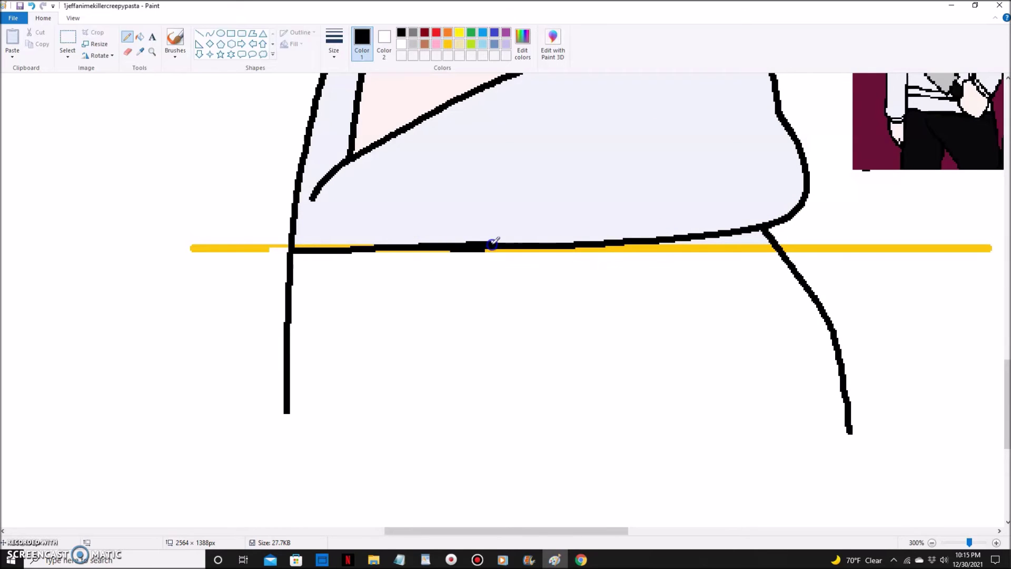
left_click_drag(522, 241, 383, 240)
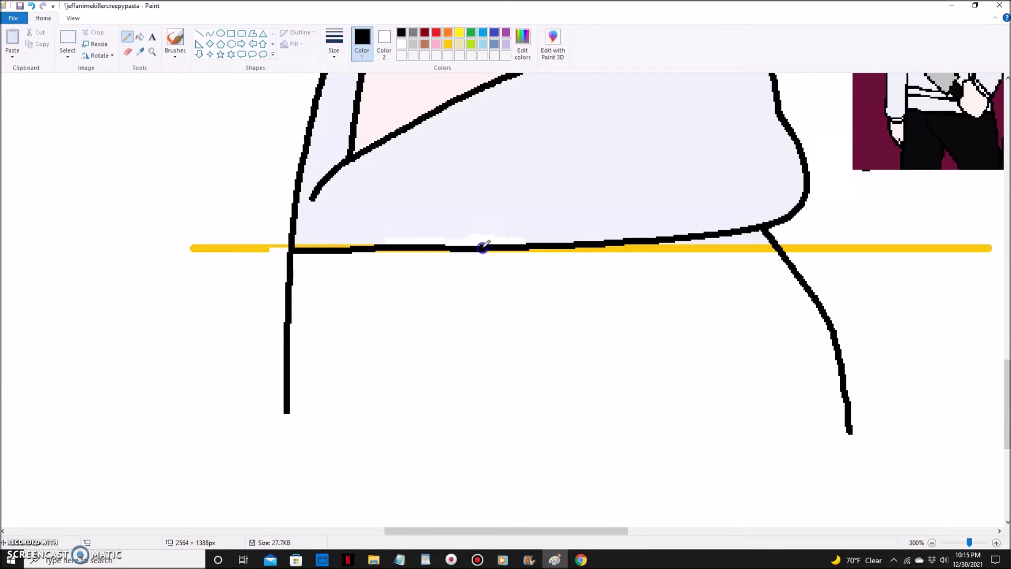
left_click(127, 52)
mouse_move(451, 228)
left_mouse_down()
mouse_move(377, 232)
mouse_move(433, 230)
left_mouse_up()
left_click(139, 51)
left_click(596, 201)
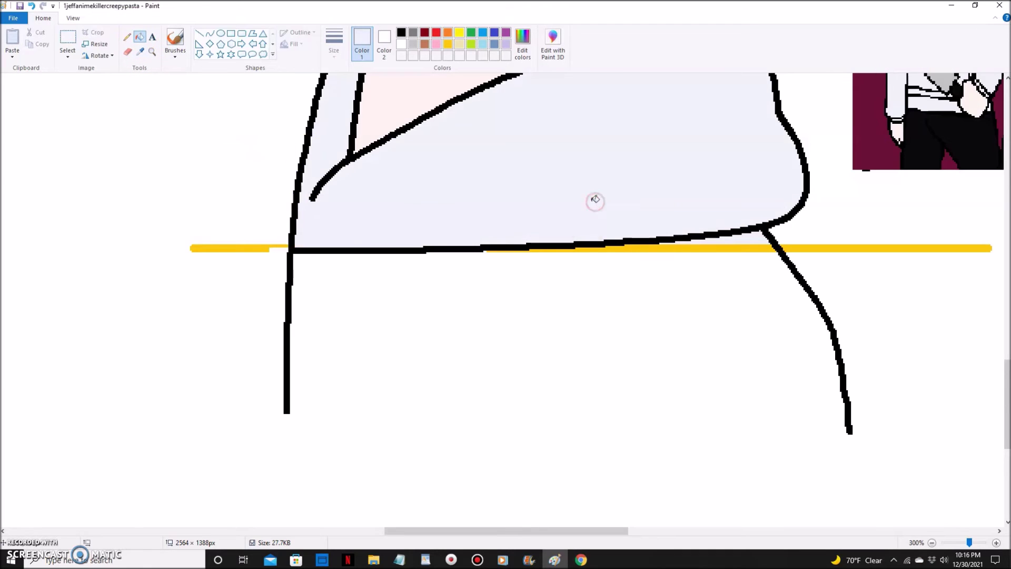
Cover the remaining orange guideline segments with white
right_click(232, 248)
right_click(737, 249)
scroll(810, 395, "down", 2)
Draw a straight horizontal pink line across the torso's lower end and fill the torso lavender
left_click(199, 33)
left_click(436, 43)
left_click_drag(262, 271, 956, 273)
left_click_drag(836, 272, 827, 239)
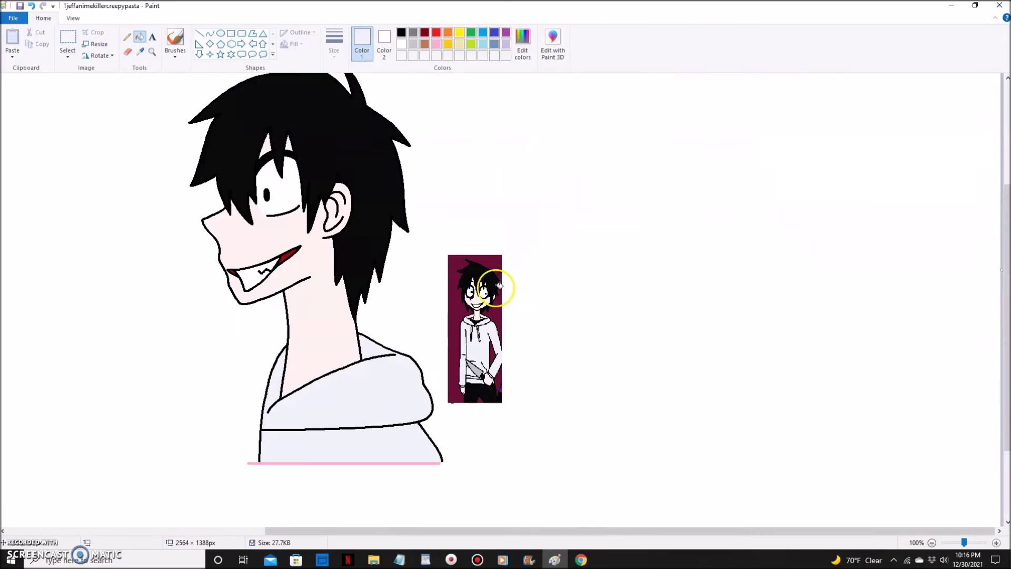
Thicken the upper eyelid with a black line across the gap between the bangs and fill the area beneath it black
left_click(151, 51)
left_click(341, 166)
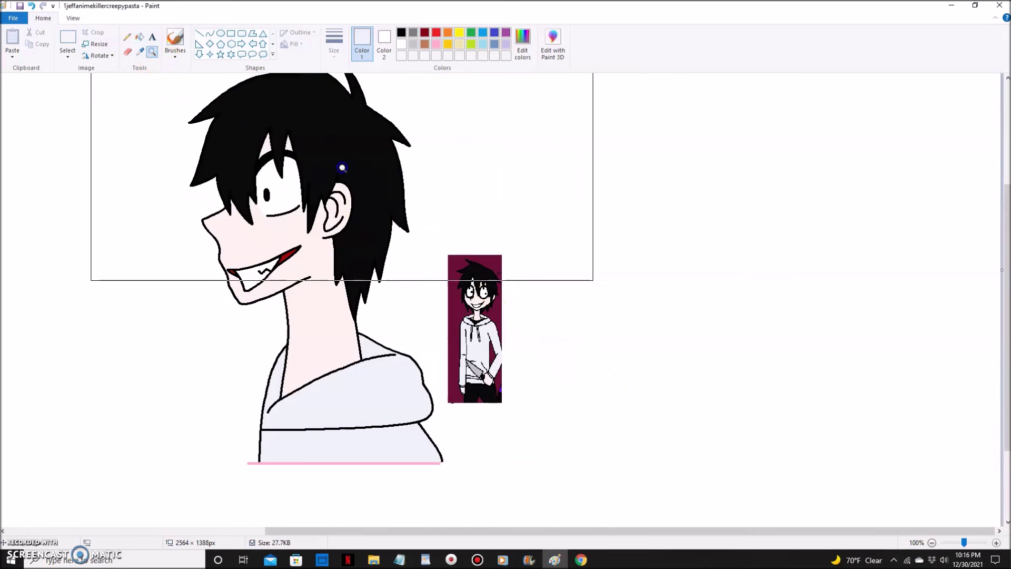
left_click(559, 389)
left_click(273, 194)
left_click(191, 325)
left_click(313, 235)
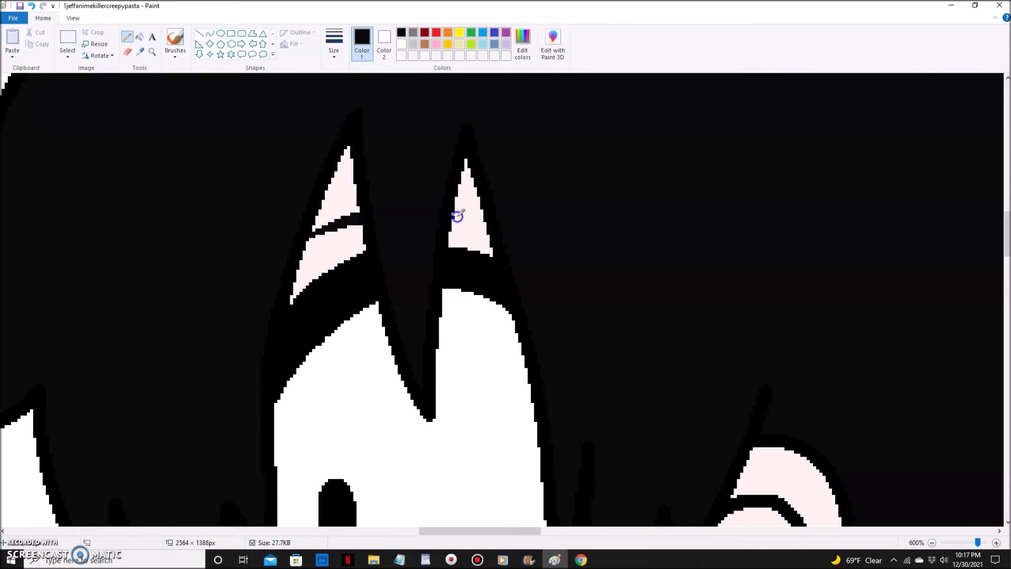
left_click(139, 37)
left_click(329, 258)
Draw a thin curved outline below the lower eyelid from the front bangs to the side hair strand
scroll(437, 236, "down", 3)
left_click(127, 36)
mouse_move(236, 199)
left_mouse_down()
mouse_move(253, 247)
mouse_move(477, 334)
mouse_move(548, 309)
left_mouse_up()
left_click_drag(356, 340, 542, 293)
left_click(31, 6)
scroll(313, 262, "up", 1)
mouse_move(235, 366)
left_mouse_down()
mouse_move(332, 350)
mouse_move(511, 294)
left_mouse_up()
Refine the thin outline below the lower eyelid with touches in colours sampled from the drawing
left_click(140, 51)
left_click(235, 371)
left_click_drag(265, 369, 230, 369)
left_click(139, 36)
left_click(390, 358)
left_click(503, 322)
left_click(303, 370)
left_click(127, 36)
left_click(140, 51)
left_click(283, 361)
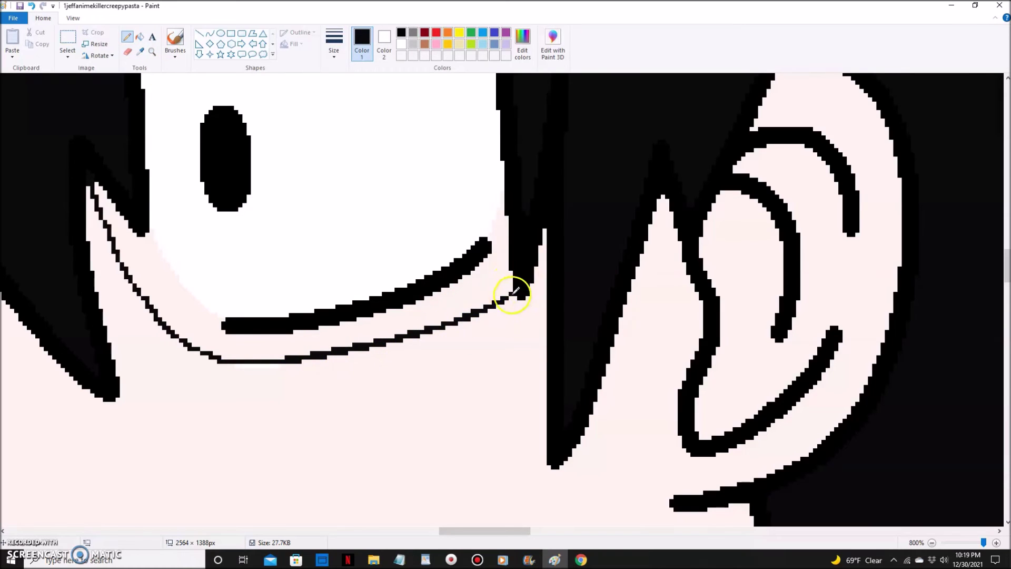
Fill the band beneath the lower eyelid with near-black
left_click(139, 36)
left_click(329, 337)
left_click(139, 52)
left_click(253, 370)
left_click(127, 40)
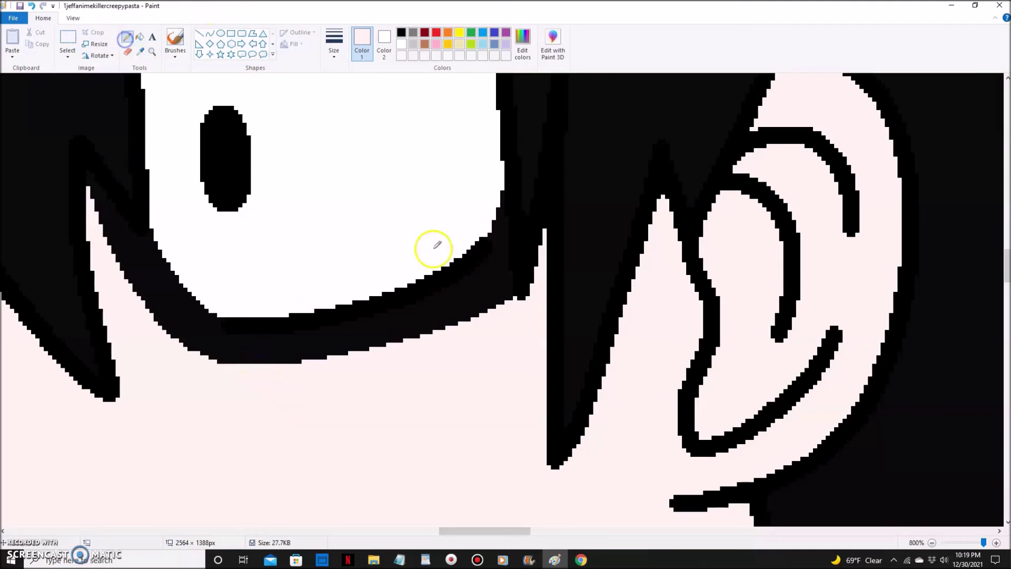
Recolour the band beneath the lower eyelid dark gray and smooth its lower edge
left_click(139, 37)
left_click(413, 32)
left_click(480, 267)
left_click(201, 332)
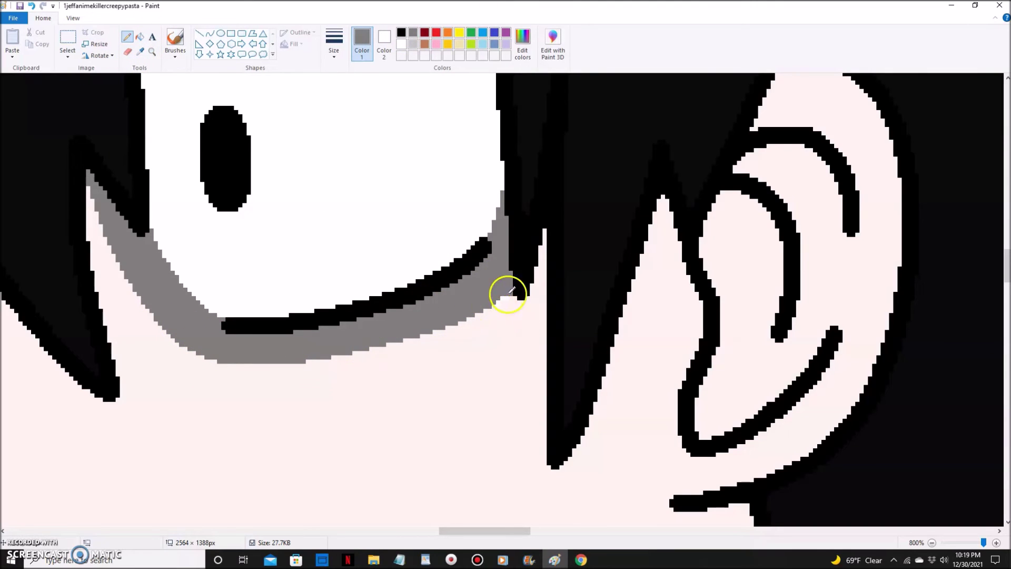
left_click(503, 361)
Even out the lower eyelid line in black and fill the gray band beneath it black
left_click(127, 36)
left_click(401, 32)
left_click(371, 313)
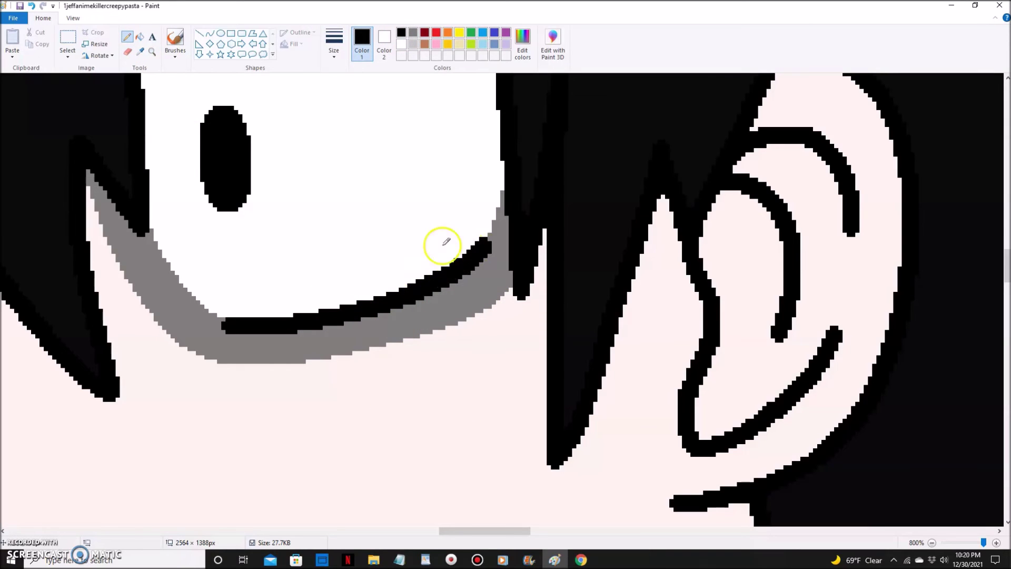
left_click(140, 36)
left_click(423, 318)
Select the reference picture beside the figure and delete it from the canvas
left_click(931, 542)
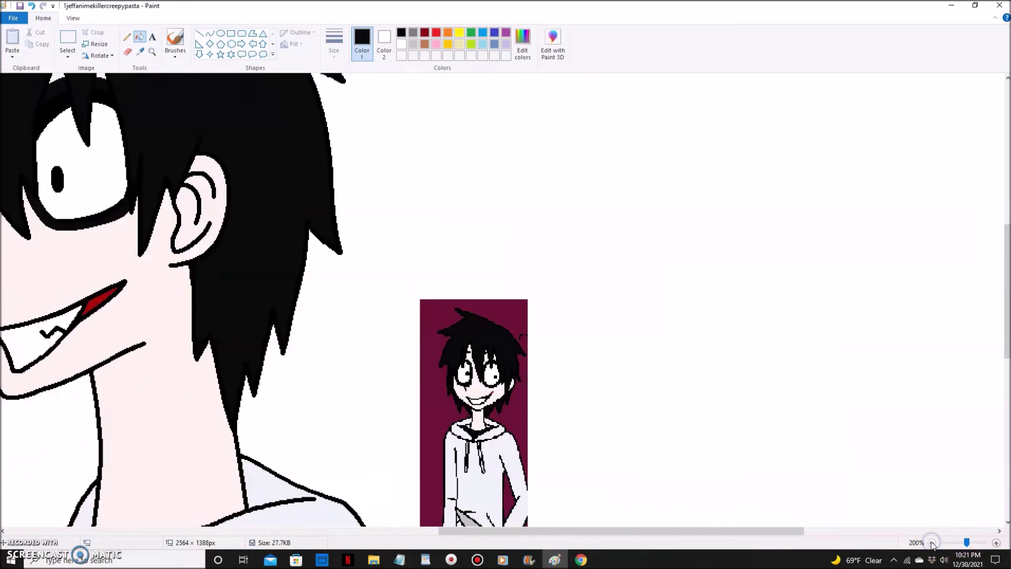
left_click(931, 542)
left_click(67, 40)
left_click(67, 55)
left_click(68, 151)
mouse_move(242, 337)
left_mouse_down()
mouse_move(253, 386)
mouse_move(825, 361)
left_mouse_up()
left_click_drag(446, 131, 607, 329)
right_click(523, 262)
left_click(542, 335)
Select the whole figure and move it left and slightly up on the canvas
left_click(931, 543)
left_click_drag(244, 124, 478, 397)
left_click_drag(364, 263, 197, 224)
Select the hoodie and neck base with a free-form selection and move them up slightly to shorten the neck
left_click(151, 51)
left_click(228, 292)
left_click(347, 253)
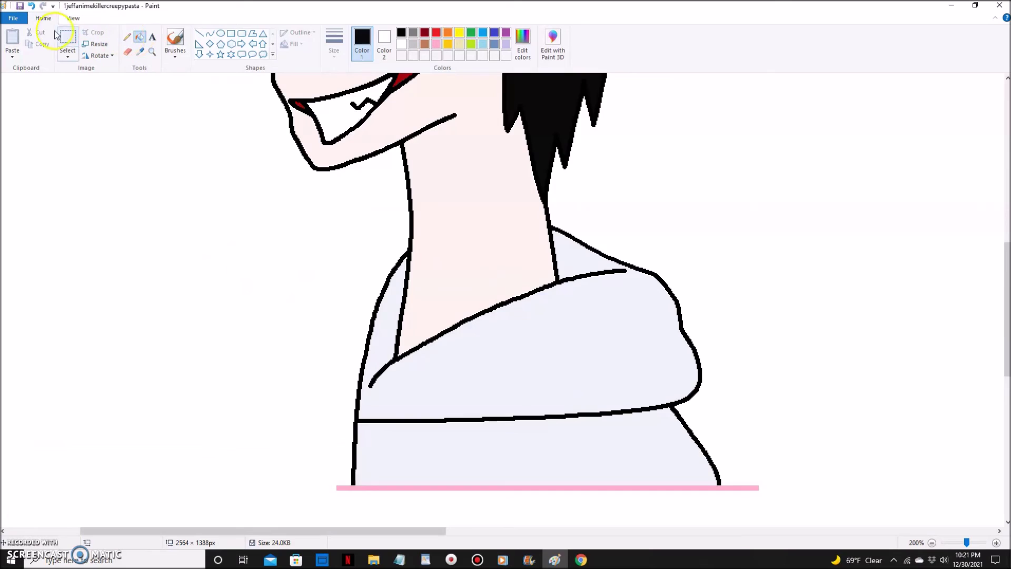
left_click(67, 56)
left_click(87, 94)
scroll(400, 253, "down", 3)
left_click_drag(558, 106, 579, 104)
left_click_drag(580, 131, 581, 120)
scroll(677, 167, "up", 2)
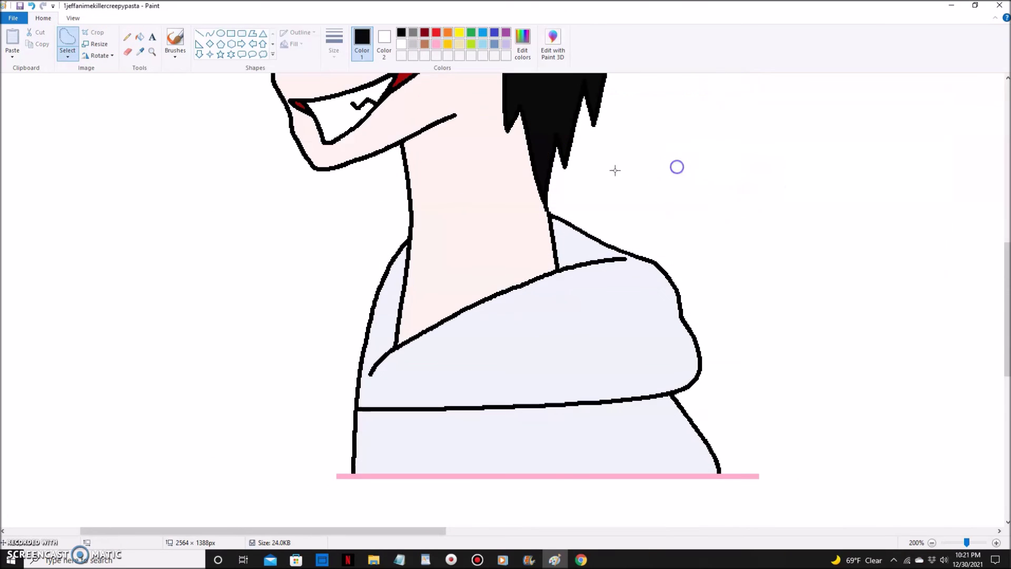
Fill the back hair gray and tidy the black outline of its lowest tip where it meets the hoodie collar
left_click(140, 37)
left_click(412, 32)
left_click(558, 132)
left_click(151, 51)
left_click(526, 248)
left_click(526, 247)
left_click(127, 37)
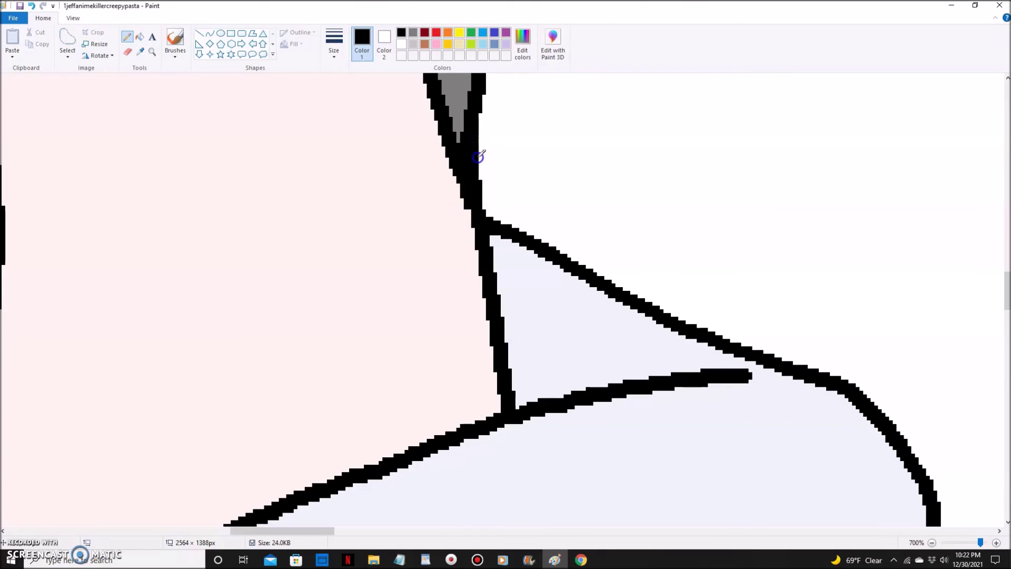
scroll(462, 148, "up", 3)
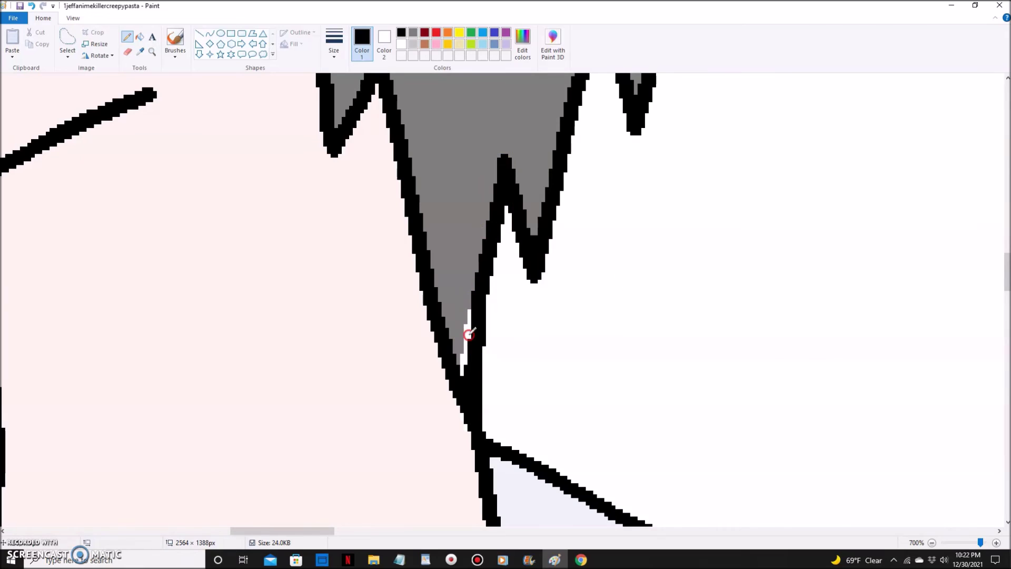
Fill the white gap inside the lowest hair tip with the hair's gray
scroll(497, 183, "down", 1)
left_click(139, 52)
left_click(454, 108)
left_click(140, 37)
left_click(465, 231)
scroll(226, 300, "up", 3)
scroll(225, 300, "down", 4)
left_click(463, 350)
Even out the black line along the front of the neck and restore the pale skin fill beside it
scroll(443, 249, "left", 3)
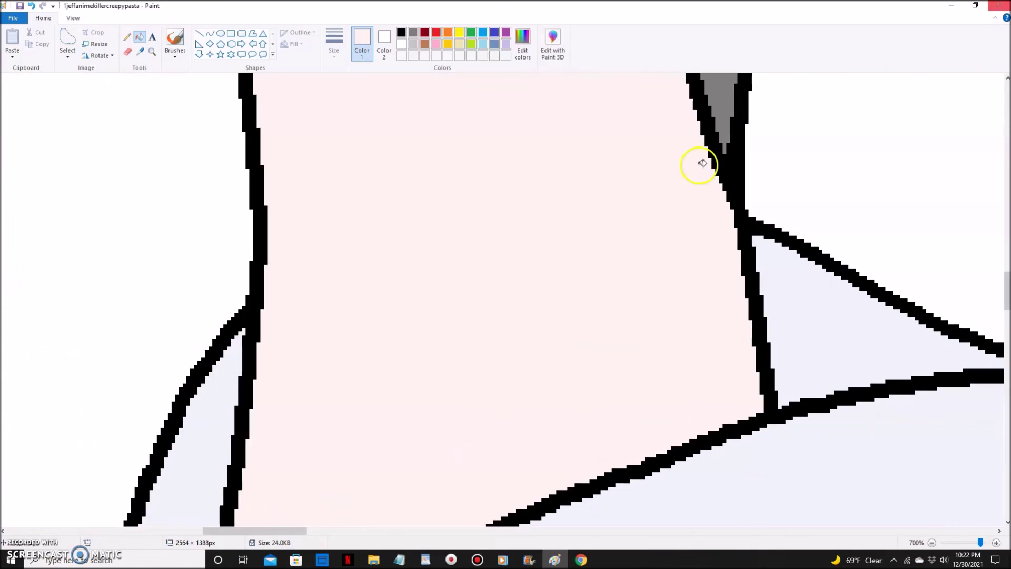
left_click(127, 37)
left_click_drag(265, 206, 265, 263)
left_click(410, 38)
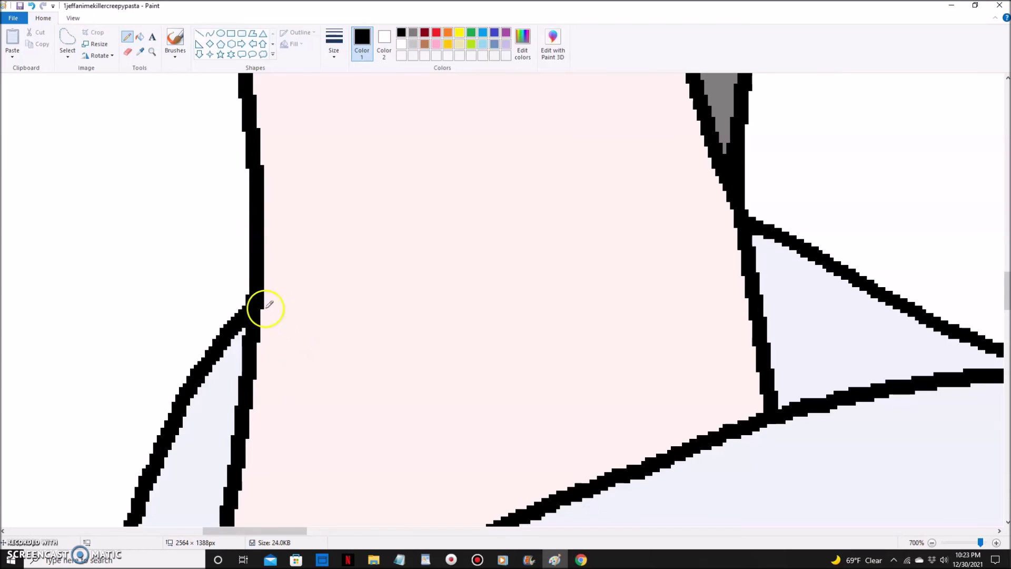
scroll(255, 221, "up", 2)
left_click(139, 37)
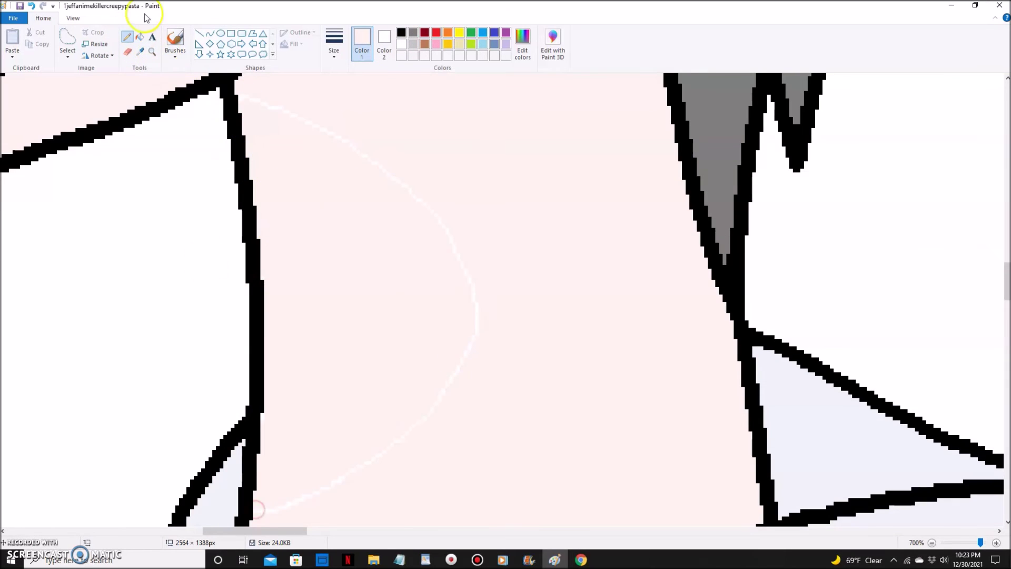
triple_click(931, 542)
left_click(932, 542)
left_click(139, 36)
left_click(139, 52)
left_click(173, 245)
left_click(169, 148)
Separate the lower back hair with a gray line below the ear and fill that section gray
left_click(151, 52)
left_click(498, 391)
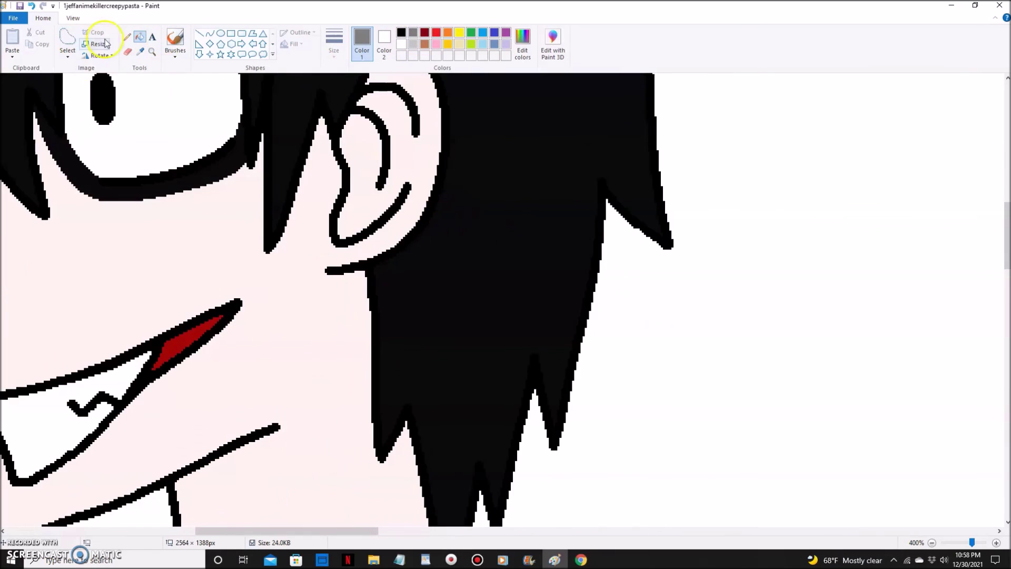
left_click_drag(440, 188, 587, 270)
left_click(139, 37)
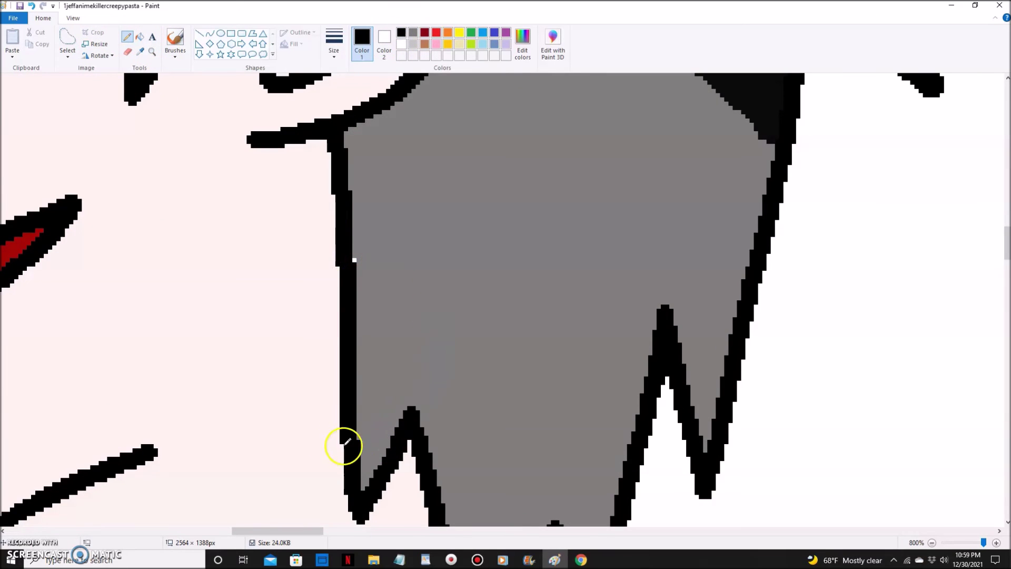
Even out the black outline of the back hair beside the neck and refill the gray section with black
scroll(421, 424, "down", 4)
scroll(507, 356, "up", 6)
left_click(140, 37)
left_click(569, 277)
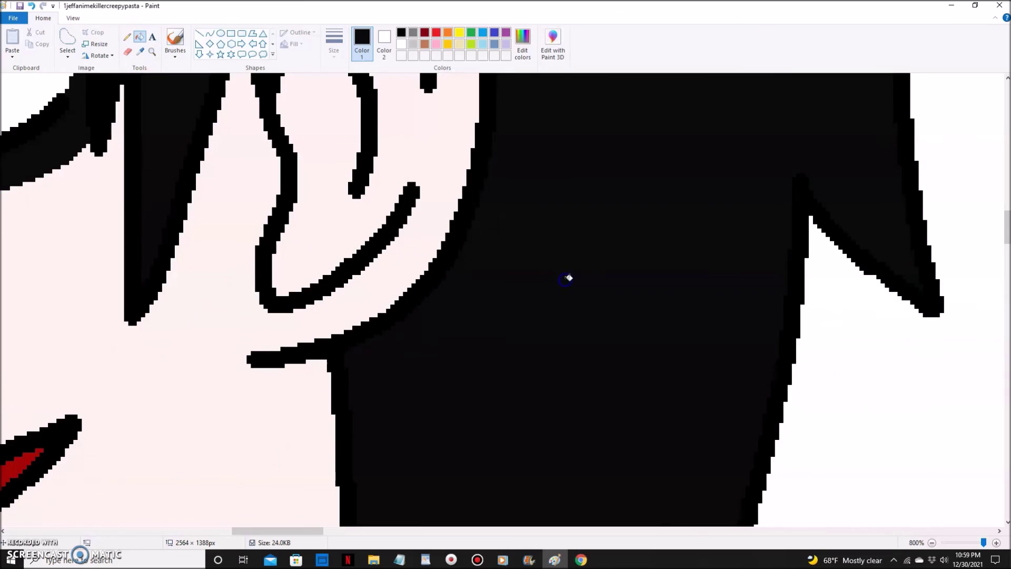
scroll(569, 277, "down", 3)
left_click(931, 542)
left_click(931, 542)
left_click(931, 542)
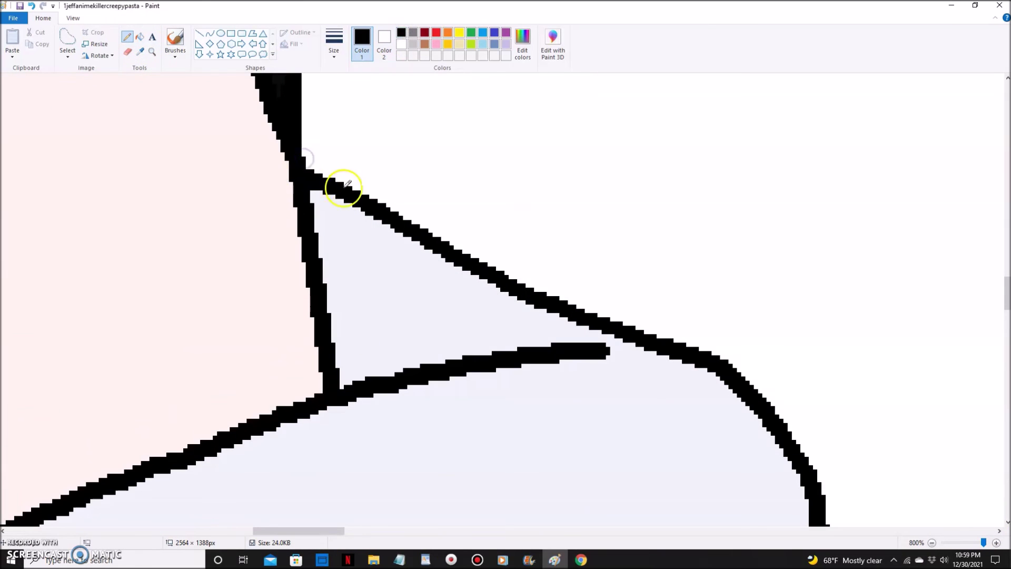
Smooth the upper and lower mouth outlines, trimming the uneven edges with the picked skin color
scroll(359, 420, "up", 4)
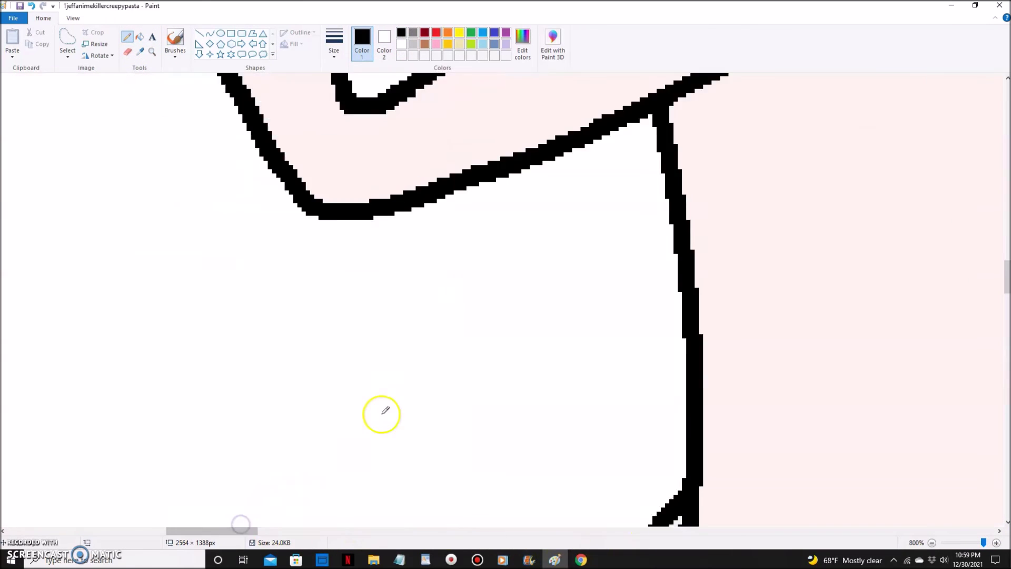
scroll(384, 414, "up", 4)
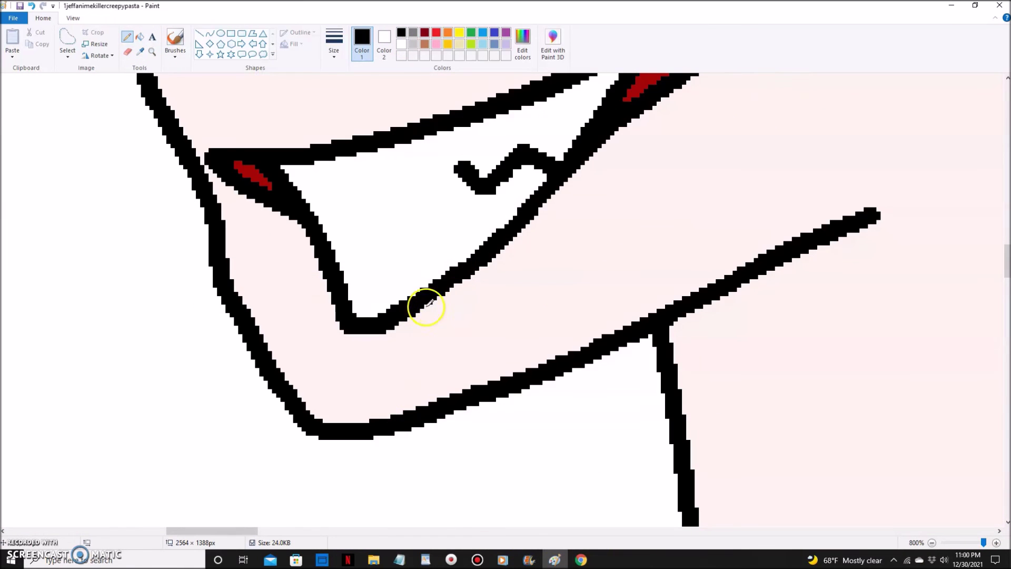
scroll(604, 200, "up", 2)
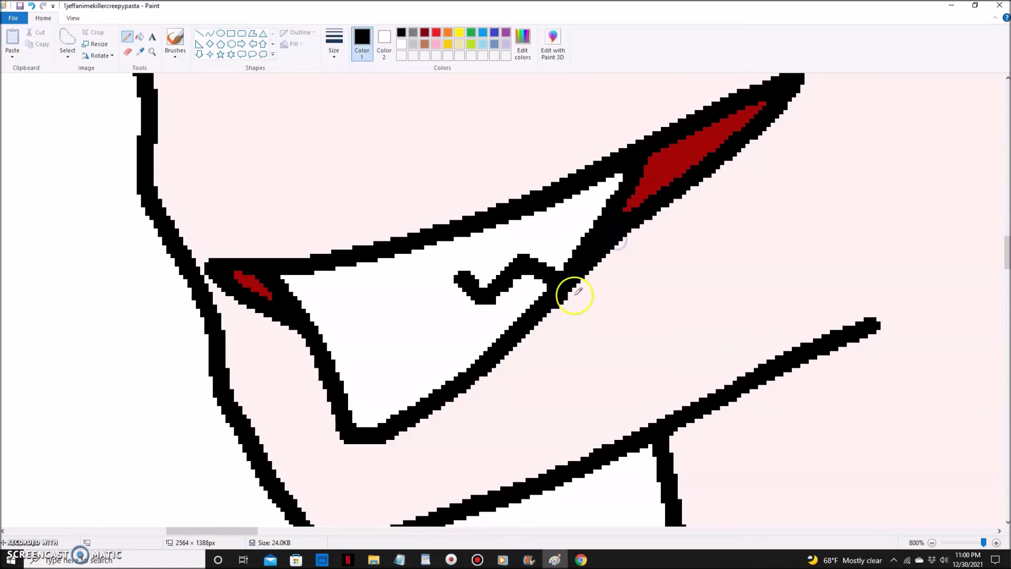
left_click(140, 51)
left_click(319, 162)
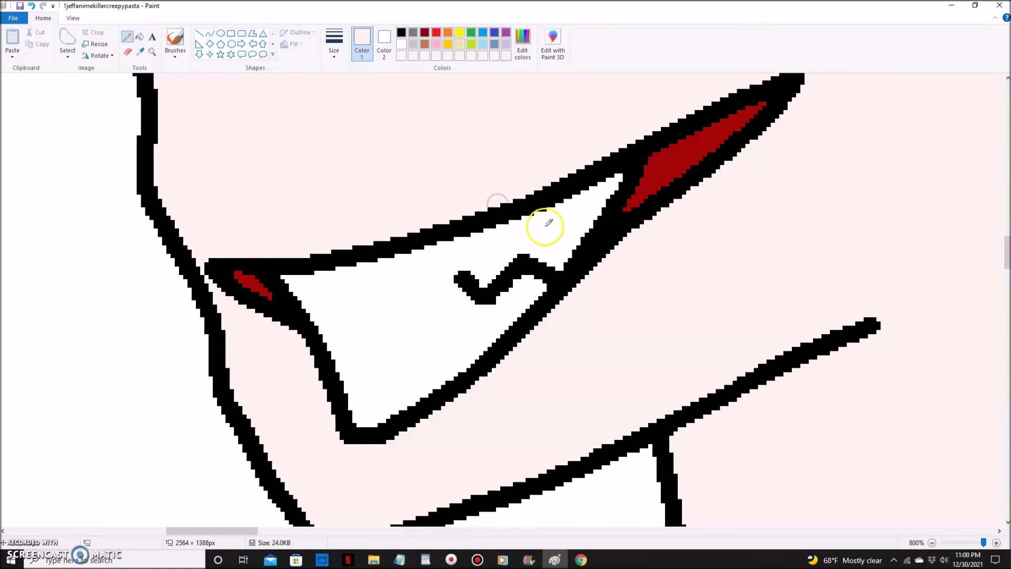
left_click(437, 242)
left_click(421, 228)
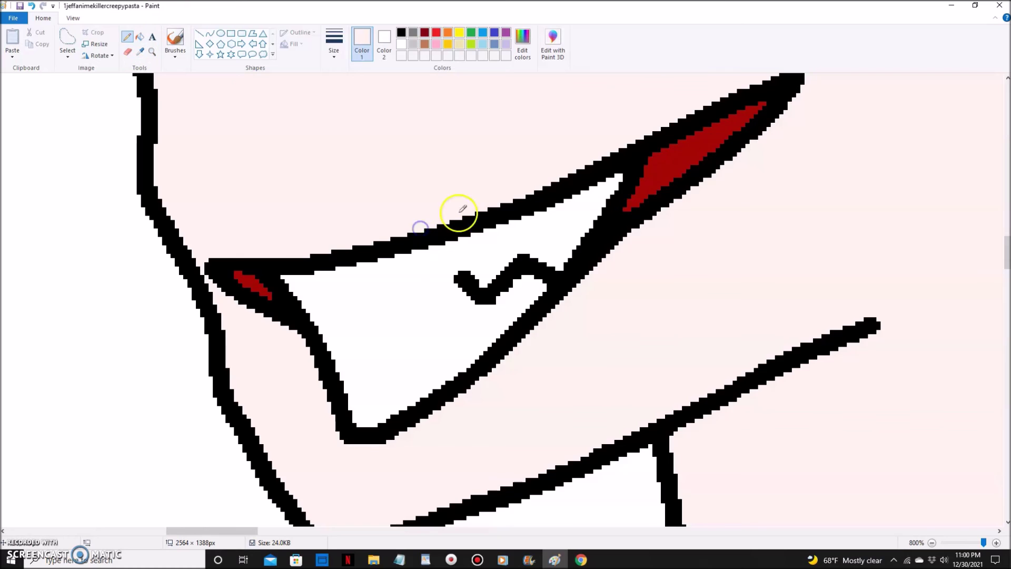
scroll(389, 238, "down", 2)
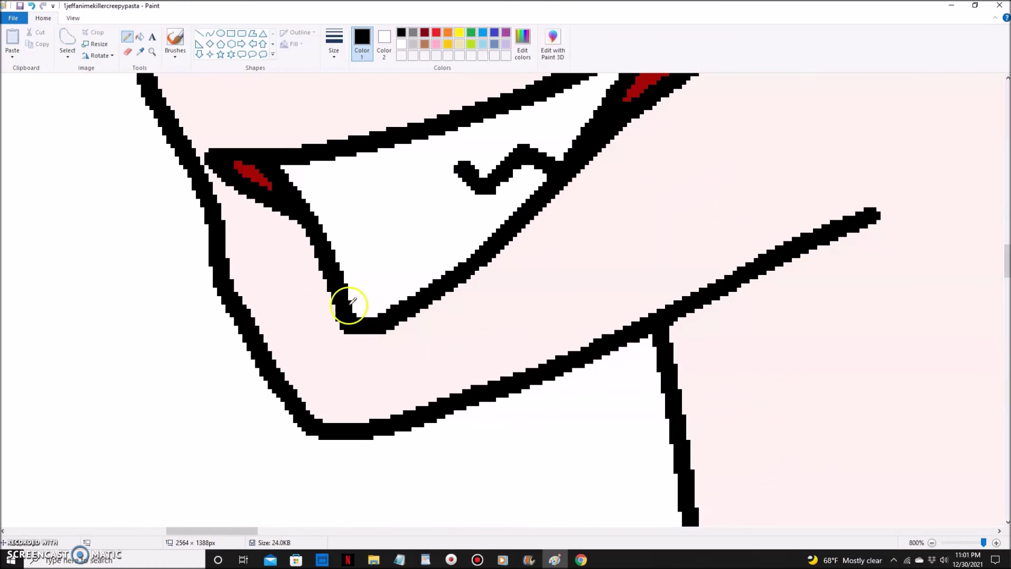
scroll(333, 290, "down", 7)
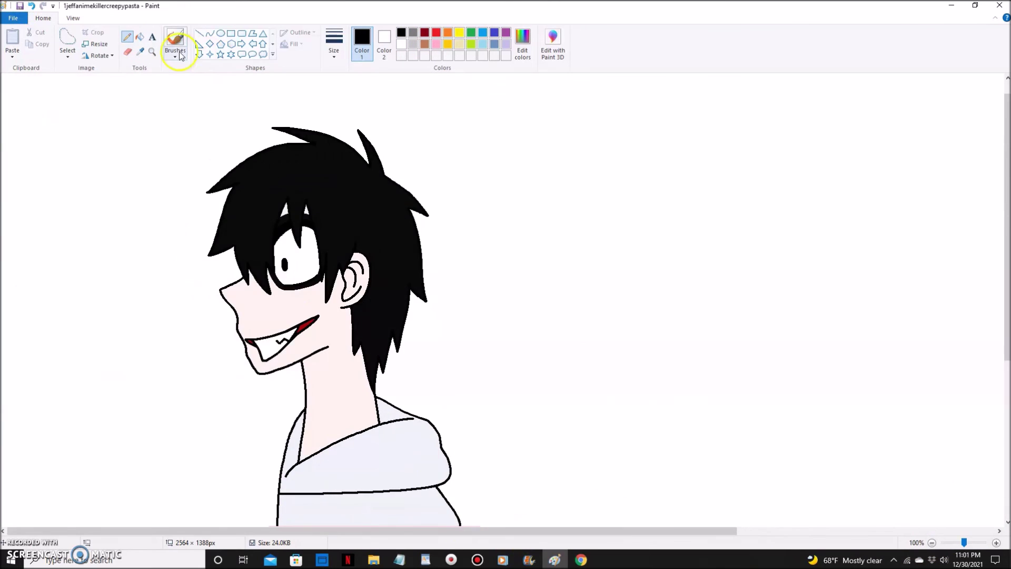
Even out the lower eyelid line and refill the gray band beneath it with the picked dark hair color
scroll(182, 77, "up", 3)
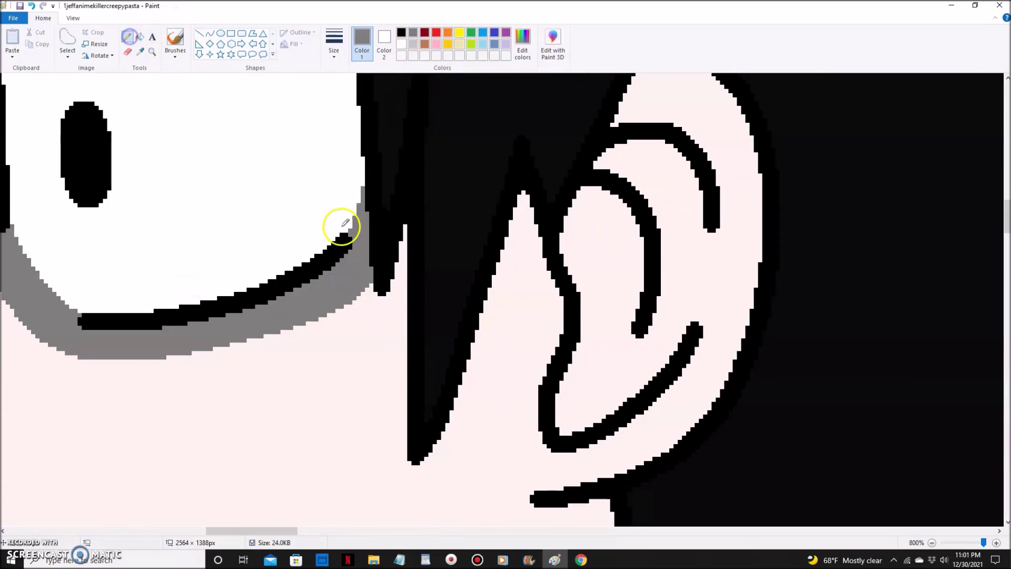
left_click_drag(251, 530, 199, 530)
scroll(666, 392, "up", 2)
left_click(139, 51)
left_click(445, 247)
left_click(139, 37)
left_click(566, 351)
scroll(420, 309, "down", 2)
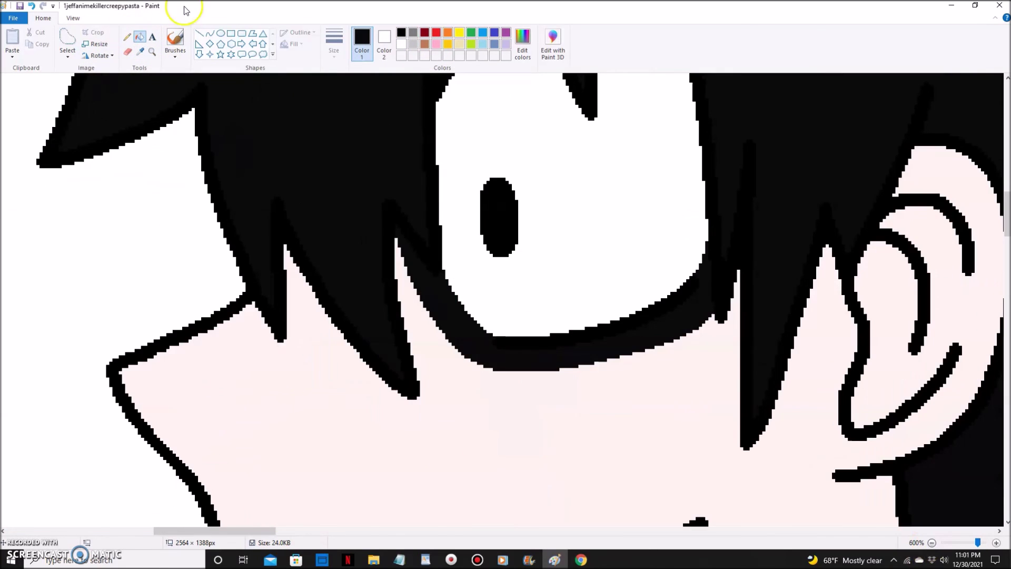
Touch up the black profile line of the face from the nose tip down to the chin
left_click(127, 37)
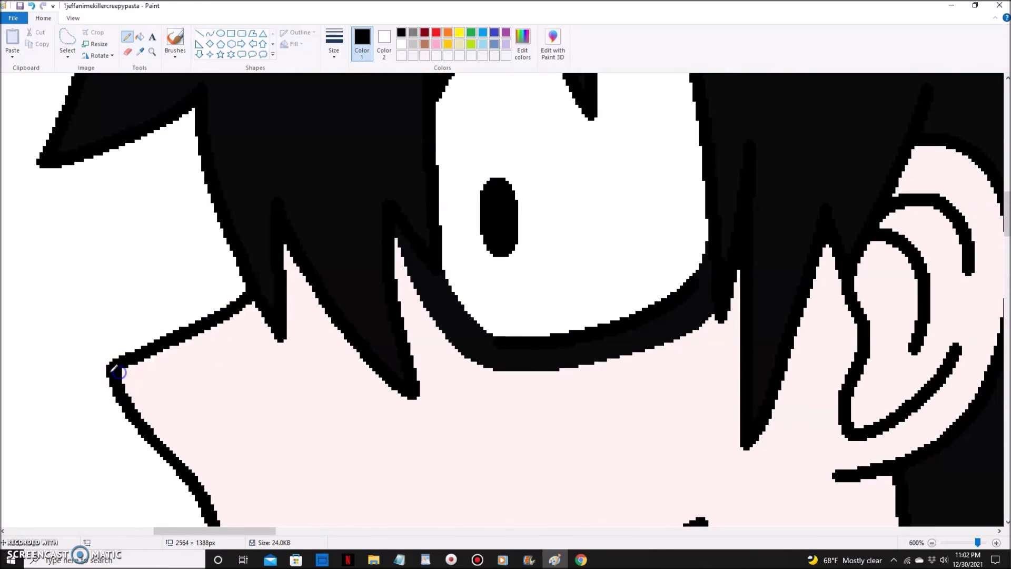
scroll(264, 244, "down", 3)
scroll(343, 332, "down", 6)
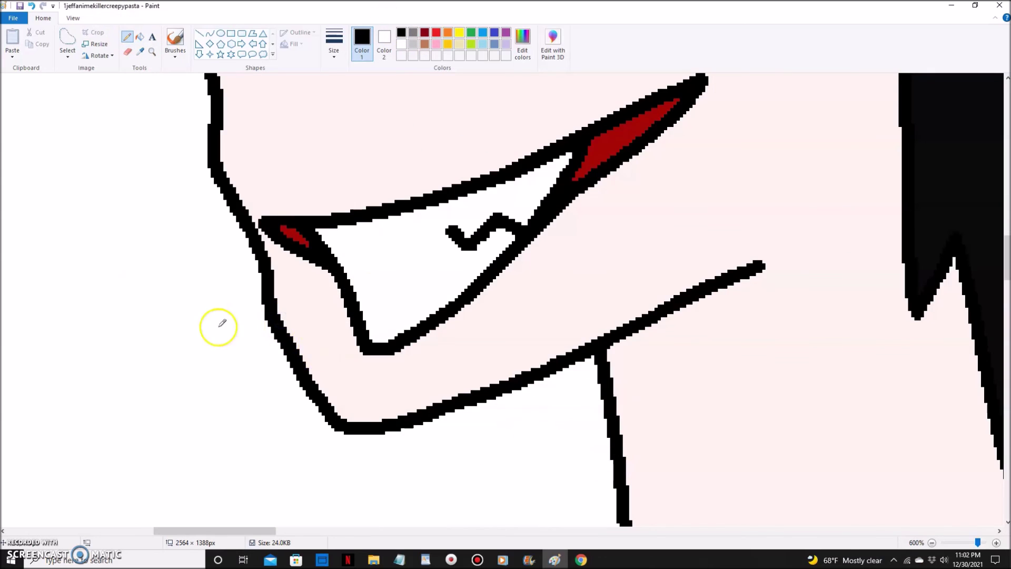
left_click(931, 543)
double_click(931, 543)
left_click(932, 543)
Draw two slightly slanted black lines on the front of the hoodie, from the hood fold down to the pink base line
left_click(152, 53)
triple_click(175, 248)
left_click(127, 36)
left_click(334, 44)
left_click(356, 138)
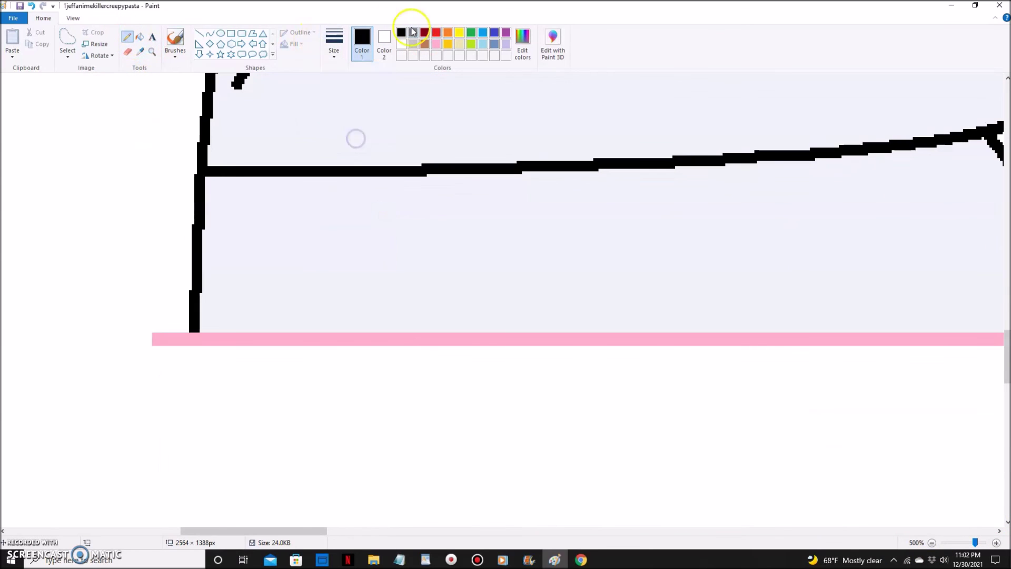
left_click_drag(245, 176, 226, 341)
left_click_drag(276, 177, 266, 340)
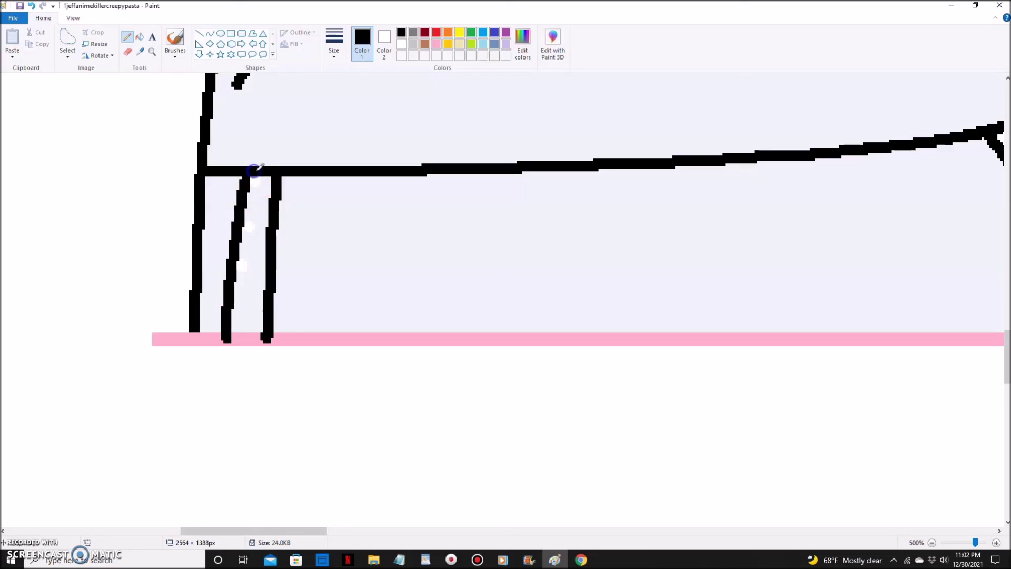
Select the end of the pink base line and shift it left to cover the ends of the two new lines
left_click(68, 39)
left_click_drag(157, 298, 174, 293)
left_click_drag(166, 364, 89, 364)
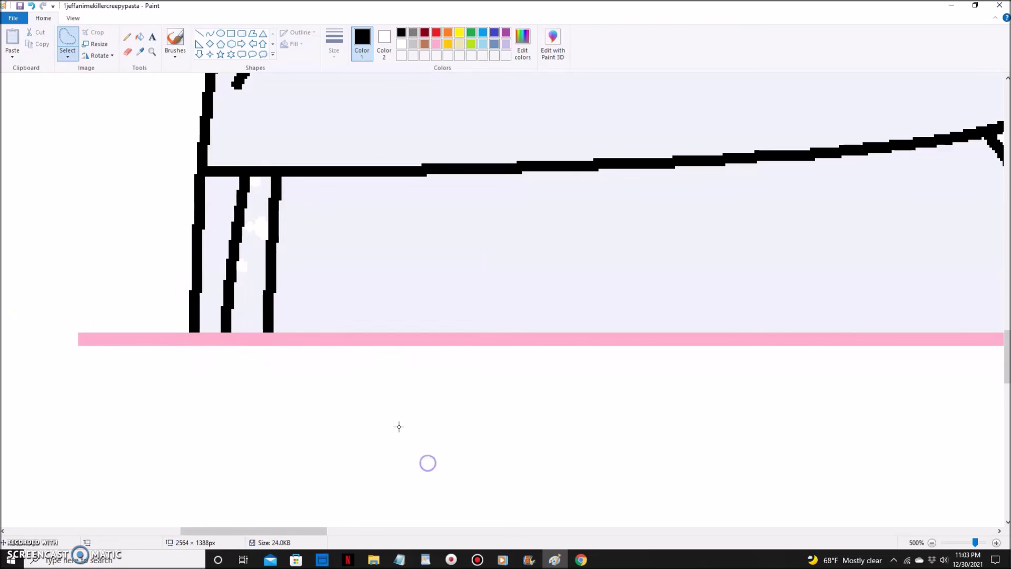
Fill the stray white spots between the two hoodie lines with the picked pale lavender
left_click(140, 51)
left_click(232, 196)
left_click(140, 37)
left_click(257, 228)
scroll(330, 308, "up", 3)
left_click(931, 543)
left_click(931, 542)
left_click(931, 542)
left_click(932, 543)
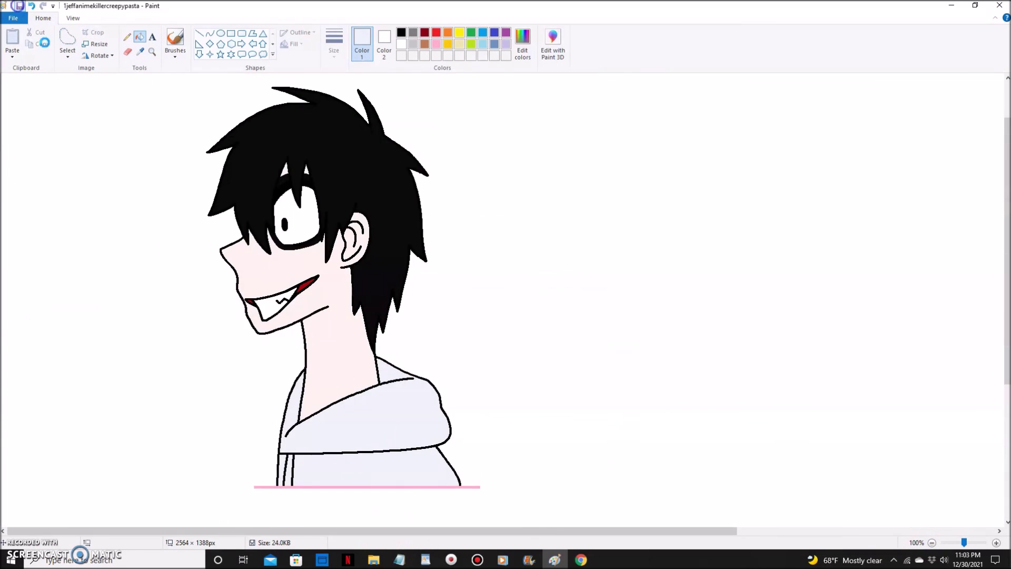
Select the figure, move it left, and shrink the canvas around it to 1022 × 880 px
scroll(503, 299, "down", 1)
left_click(934, 542)
left_click(68, 40)
left_click_drag(263, 196, 248, 311)
left_click_drag(203, 231, 154, 226)
left_click_drag(679, 443, 393, 309)
left_click_drag(392, 192, 271, 212)
Paint a dark red brush swatch on the blank area beside the top of the hair
left_click(152, 51)
left_click(232, 160)
left_click(410, 160)
left_click(175, 55)
left_click(218, 95)
left_click(424, 32)
mouse_move(759, 198)
left_mouse_down()
mouse_move(647, 200)
mouse_move(799, 192)
left_mouse_up()
Paint gray over the dark red swatch and pick the blended mauve as the drawing color
left_click(412, 32)
left_click(139, 51)
left_click(699, 201)
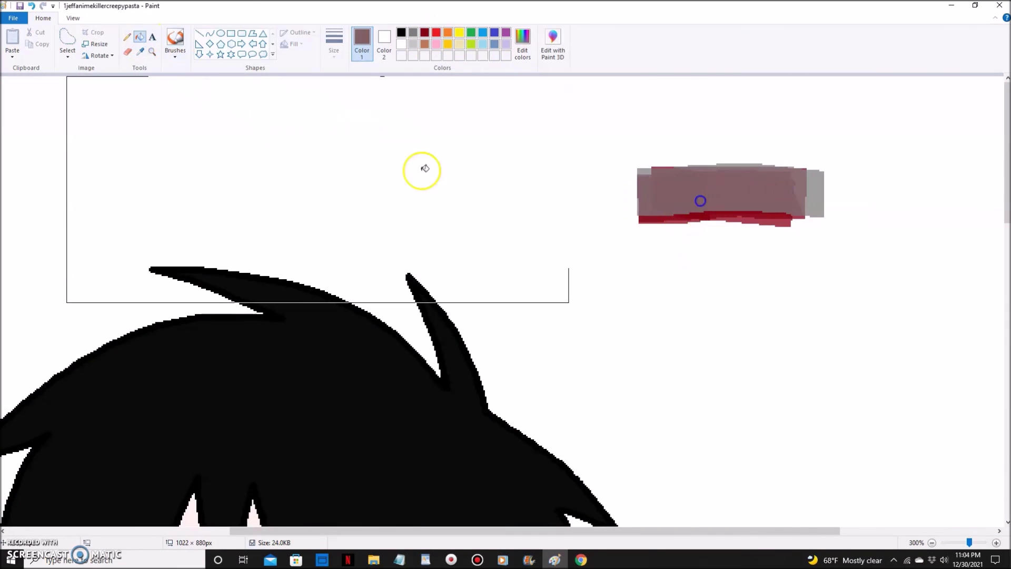
left_click(139, 51)
left_click(743, 198)
Fill the whole background with the blended mauve, removing the color swatch, and save the picture
left_click(140, 36)
left_click(458, 227)
left_click(68, 39)
left_click_drag(661, 99, 766, 79)
key("Delete")
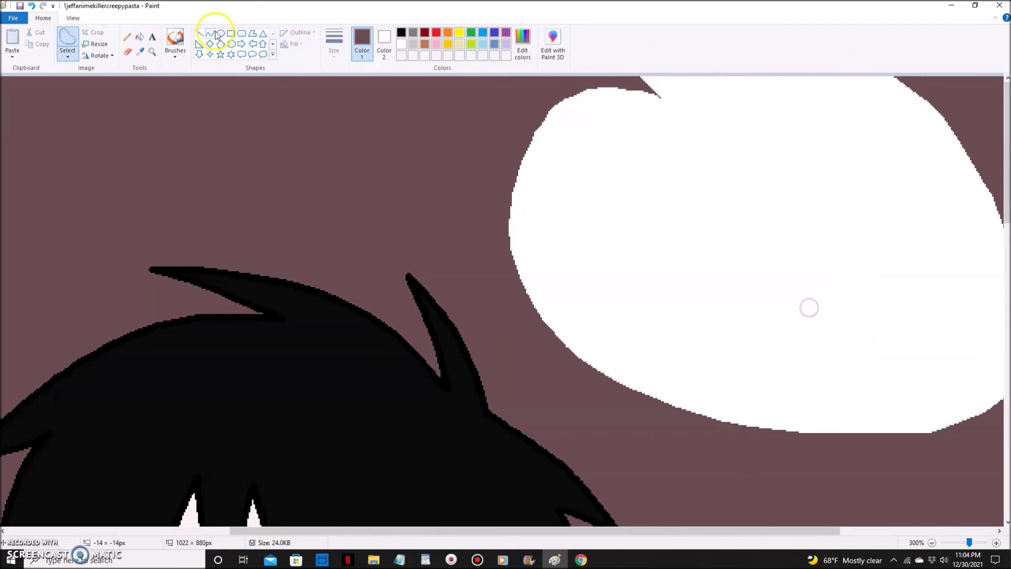
left_click(140, 36)
key("ctrl+s")
Add bold red 24-point text reading "Jeff the Killer" on the background behind the head
left_click(151, 52)
left_click(458, 327)
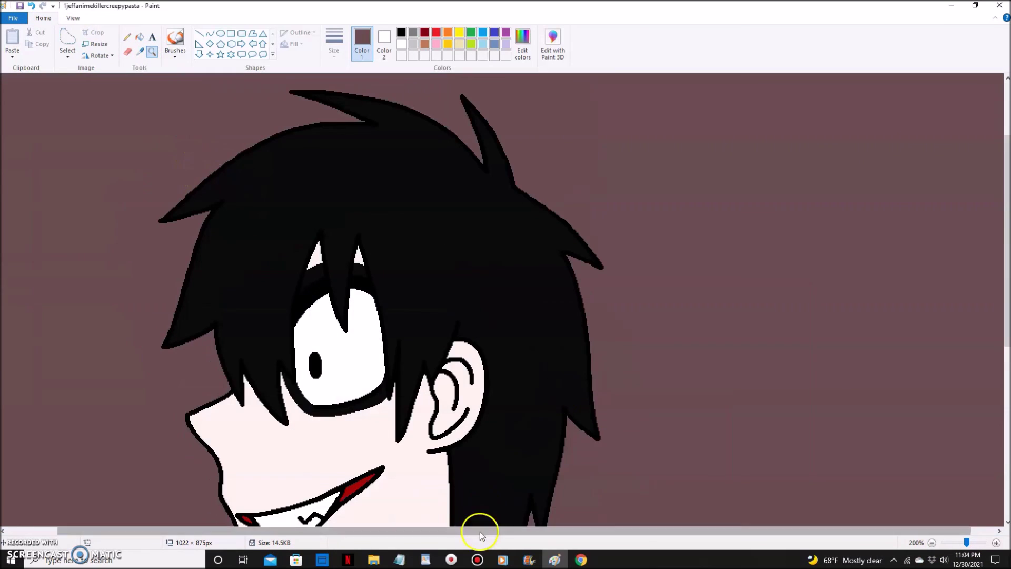
left_click(152, 37)
left_click(436, 33)
scroll(691, 269, "down", 3)
scroll(690, 268, "up", 3)
left_click_drag(620, 232, 984, 427)
left_click(75, 52)
left_click(69, 162)
type("Jeff the Killer")
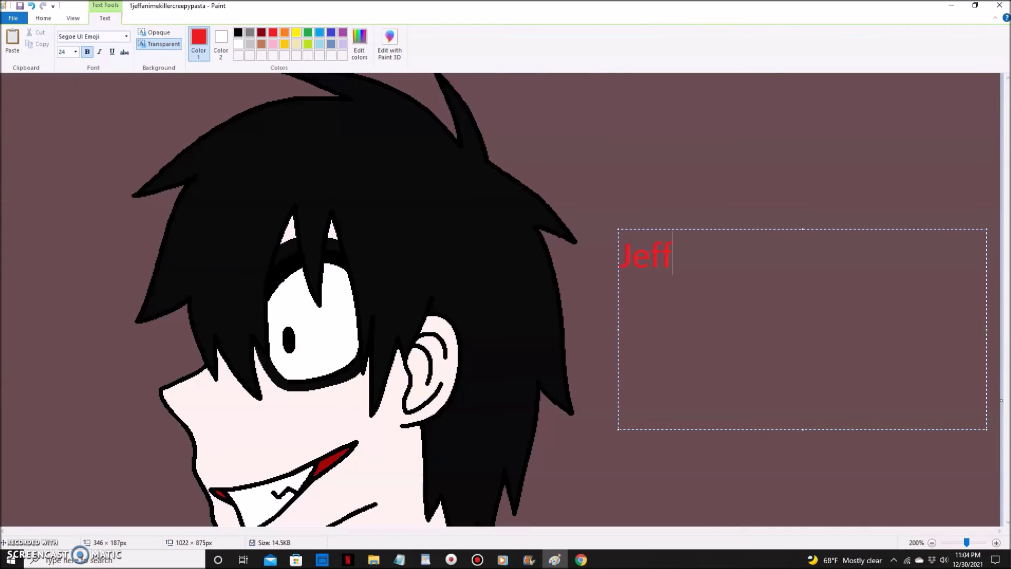
left_click(582, 312)
Enlarge the "Jeff the Killer" title, move it up, and fill the gap left behind with the background mauve
left_click(68, 39)
left_click_drag(611, 223, 968, 354)
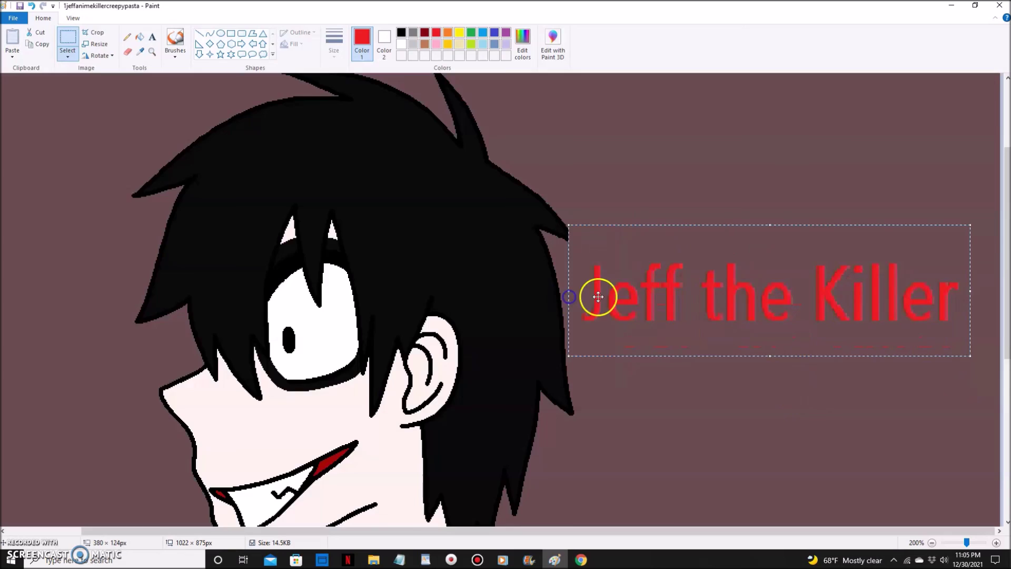
left_click_drag(596, 296, 575, 235)
left_click(140, 36)
left_click(679, 386)
Shift the whole picture up and left, and trim the canvas to 859 × 816 px
scroll(446, 349, "down", 1)
left_click_drag(542, 302, 535, 309)
left_click(68, 40)
left_click_drag(38, 128, 292, 393)
right_click(196, 272)
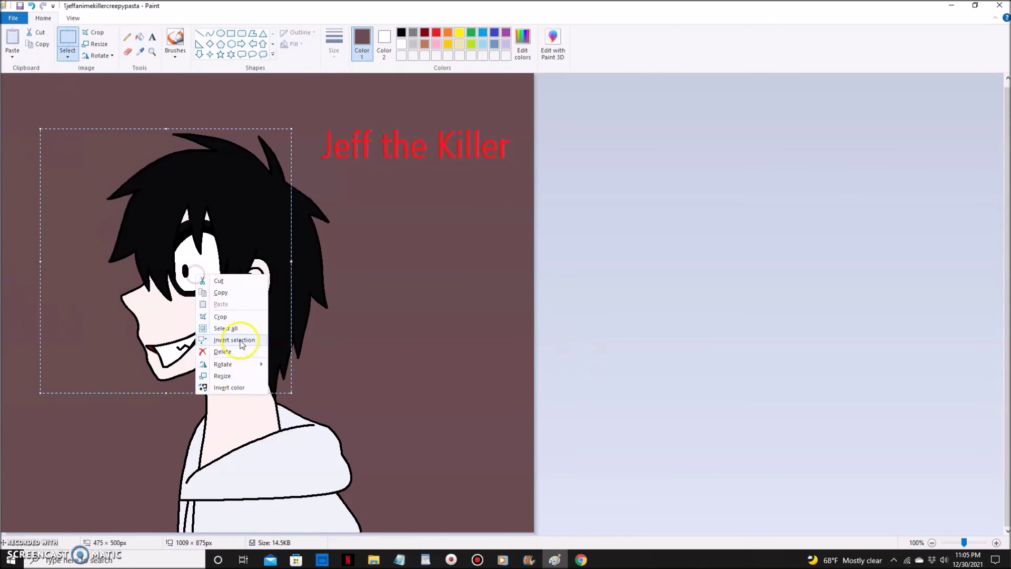
left_click(229, 328)
left_click_drag(224, 273, 153, 244)
left_click_drag(535, 533, 464, 501)
left_click_drag(464, 292, 456, 292)
Add red text reading "Go to sleep." beneath the "Jeff the Killer" title
left_click(151, 52)
left_click(369, 274)
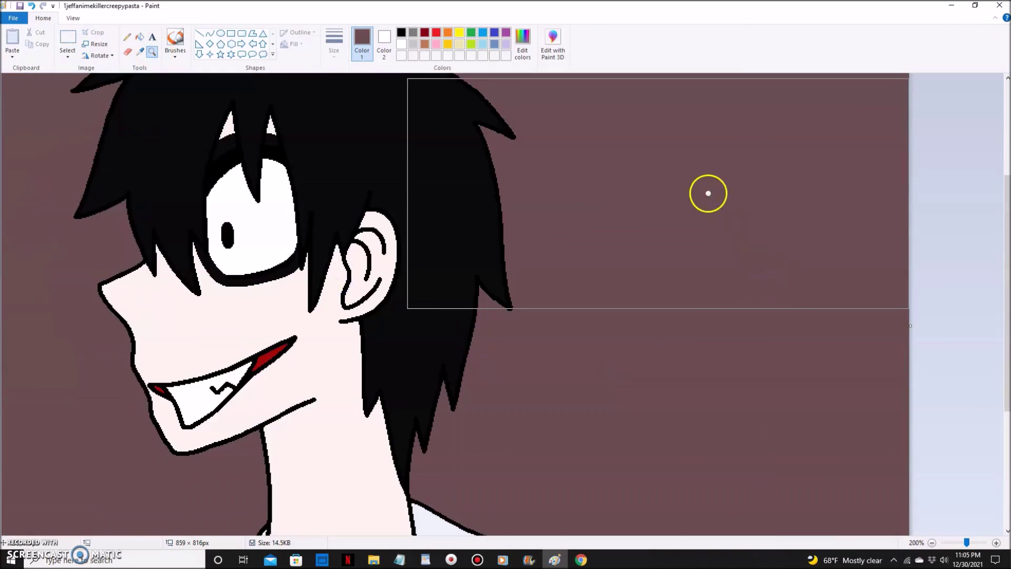
left_click(728, 138)
left_click(153, 37)
left_click_drag(456, 219, 968, 442)
left_click(377, 180)
left_click(436, 33)
left_click_drag(413, 198, 956, 398)
type("Go to")
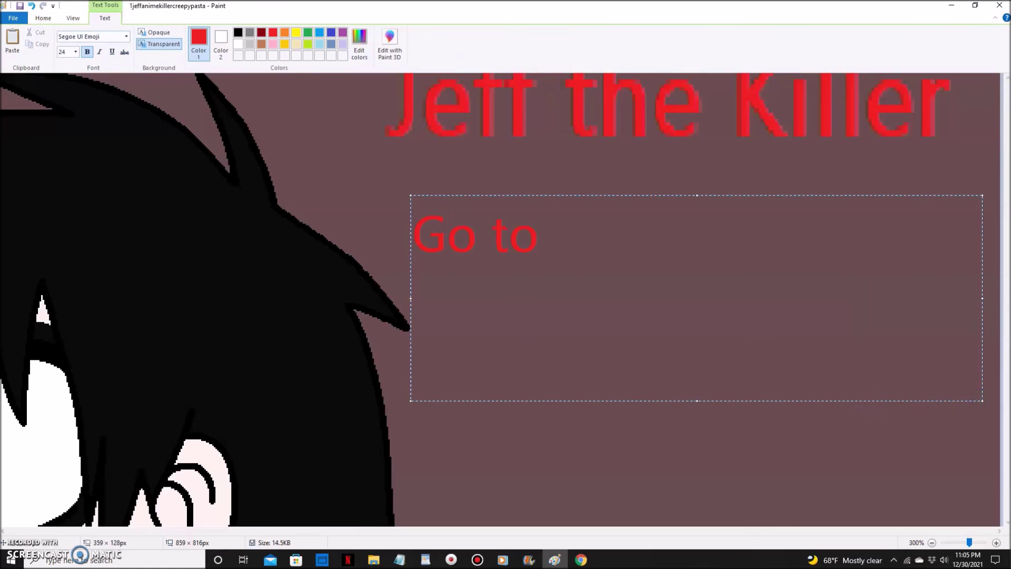
left_click(361, 190)
Enlarge "Go to sleep.", move it right under the title, and fill the white patch left behind with the background mauve
left_click(68, 39)
left_click_drag(399, 193, 726, 282)
left_click_drag(726, 282, 777, 296)
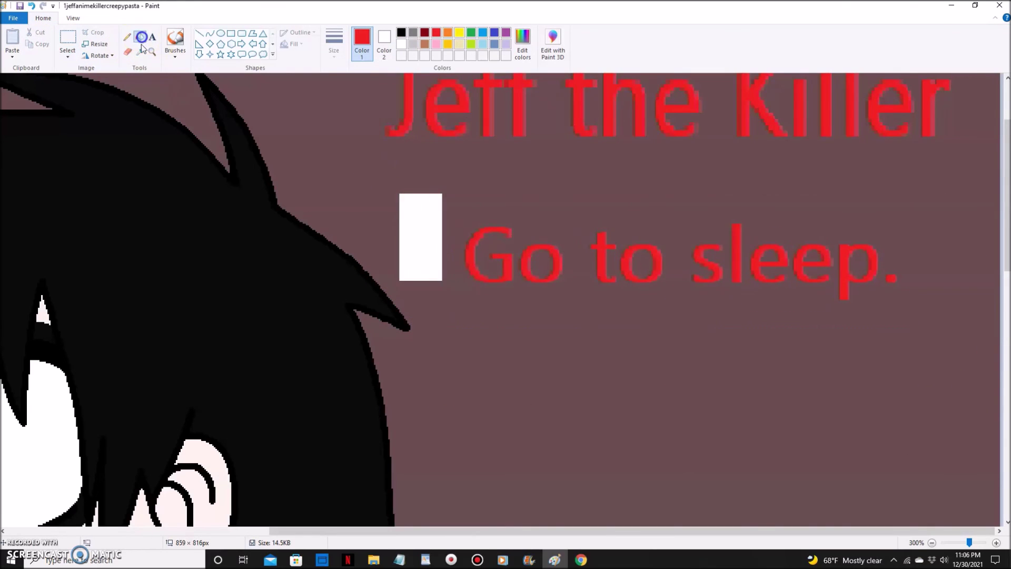
left_click(139, 37)
left_click(420, 237)
double_click(931, 542)
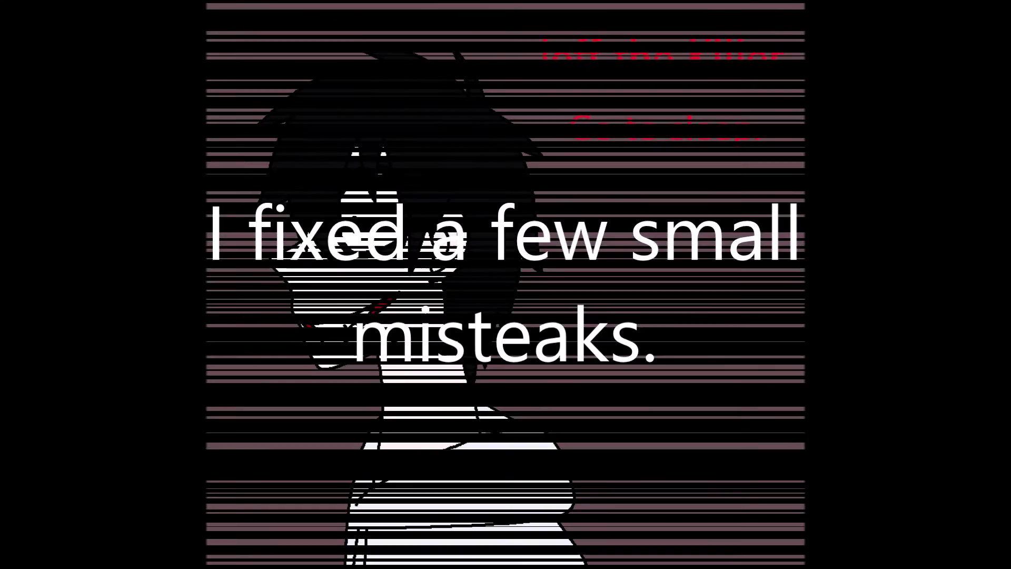